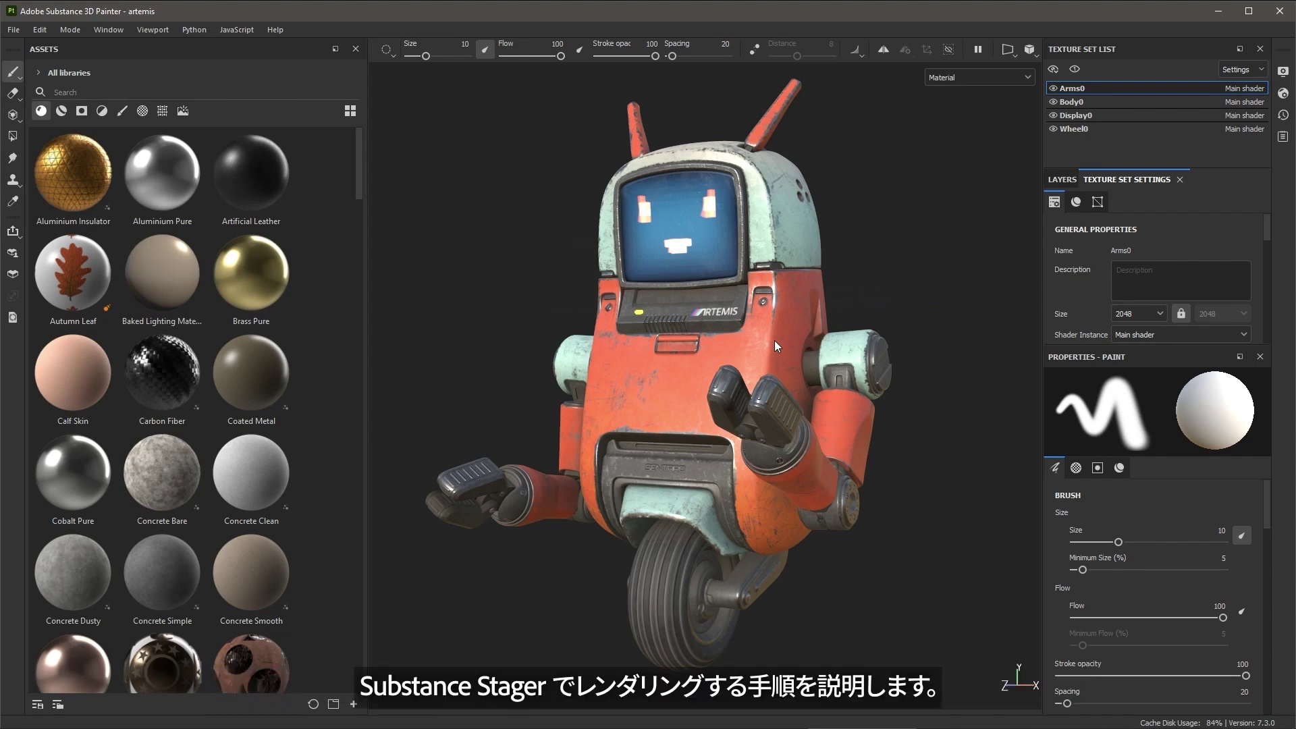
Send the textured artemis robot project to Substance 3D Stager.
{"action": "left_click_drag", "start_coordinate": [714, 371], "coordinate": [663, 379], "text": "alt"}
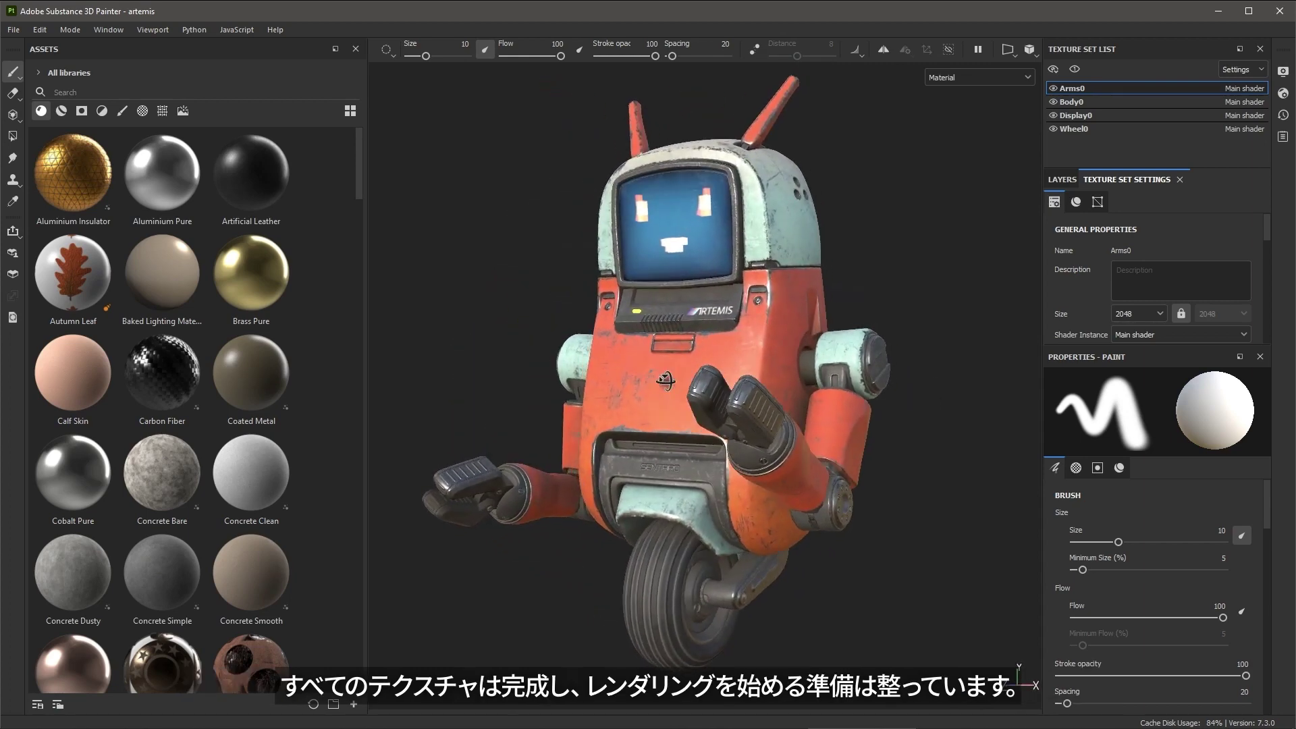
{"action": "left_click", "coordinate": [14, 30]}
{"action": "mouse_move", "coordinate": [58, 274]}
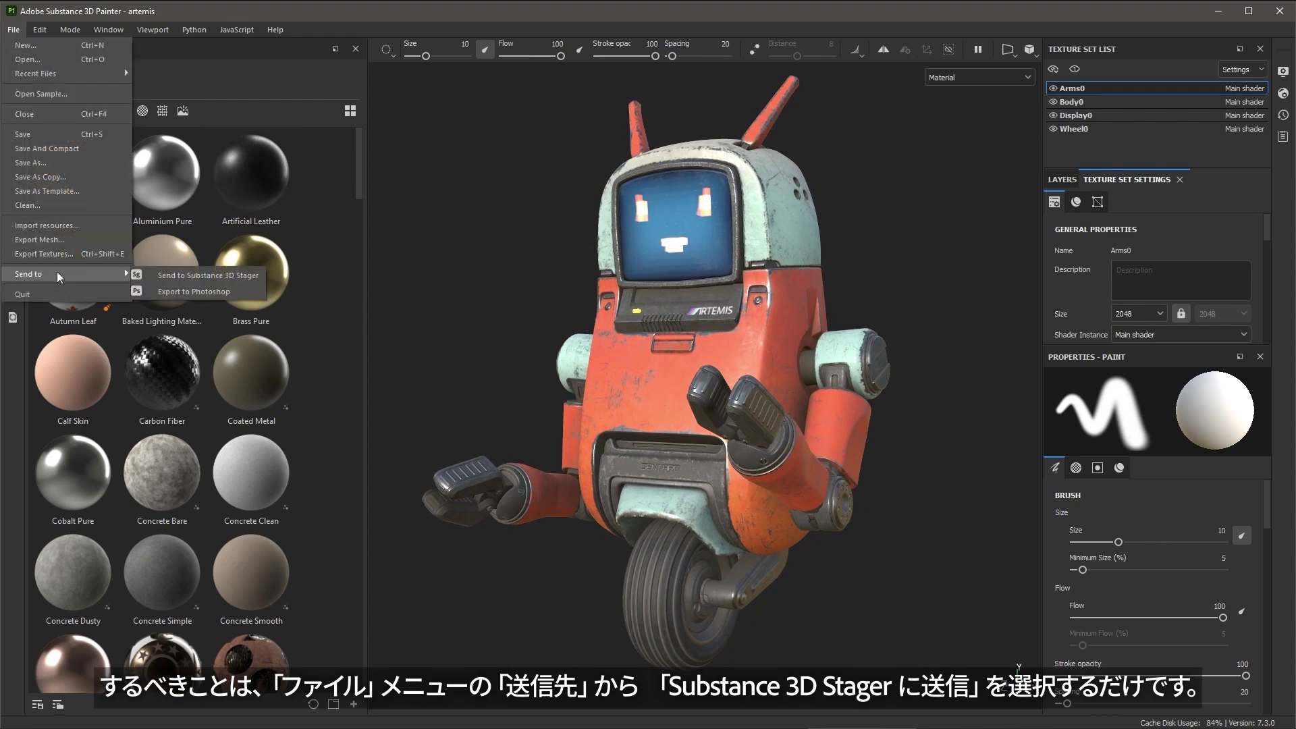
{"action": "left_click", "coordinate": [202, 275]}
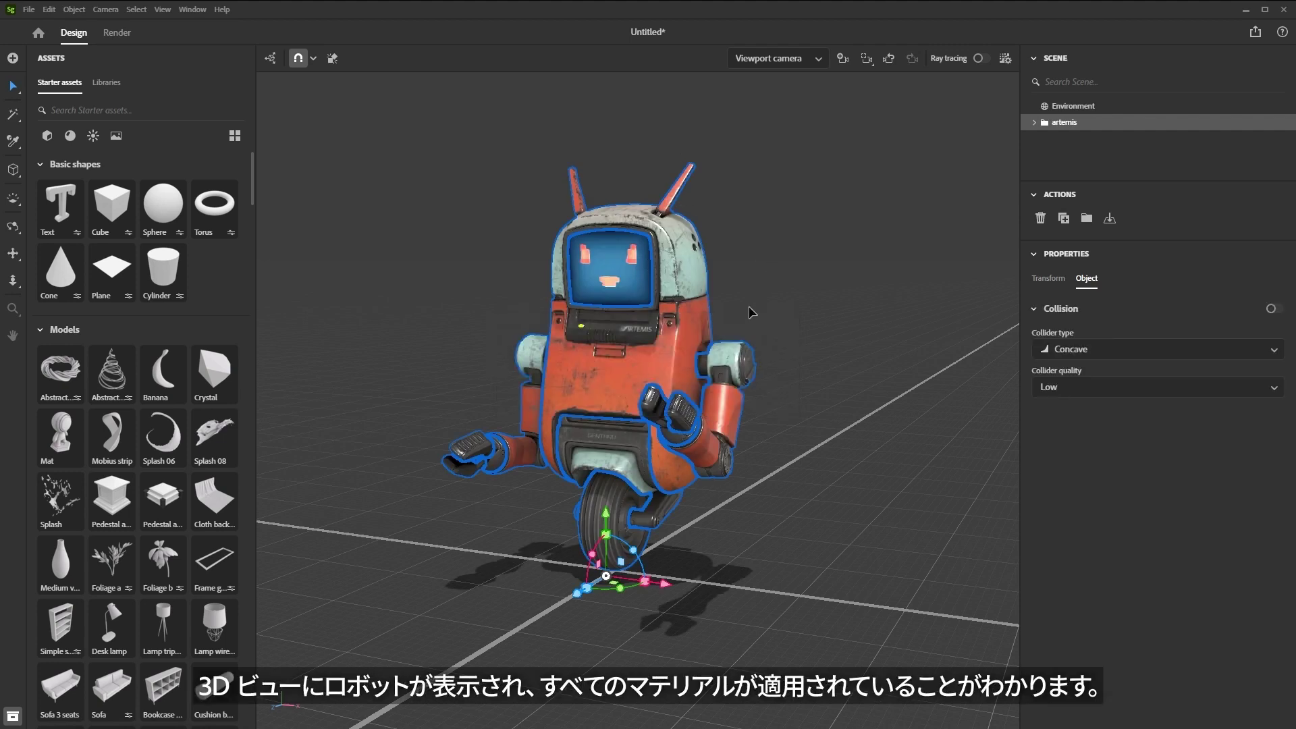
Import the terrain OBJ model into the scene with the robot and rename it Ground.
{"action": "left_click_drag", "start_coordinate": [798, 328], "coordinate": [765, 299], "text": "alt"}
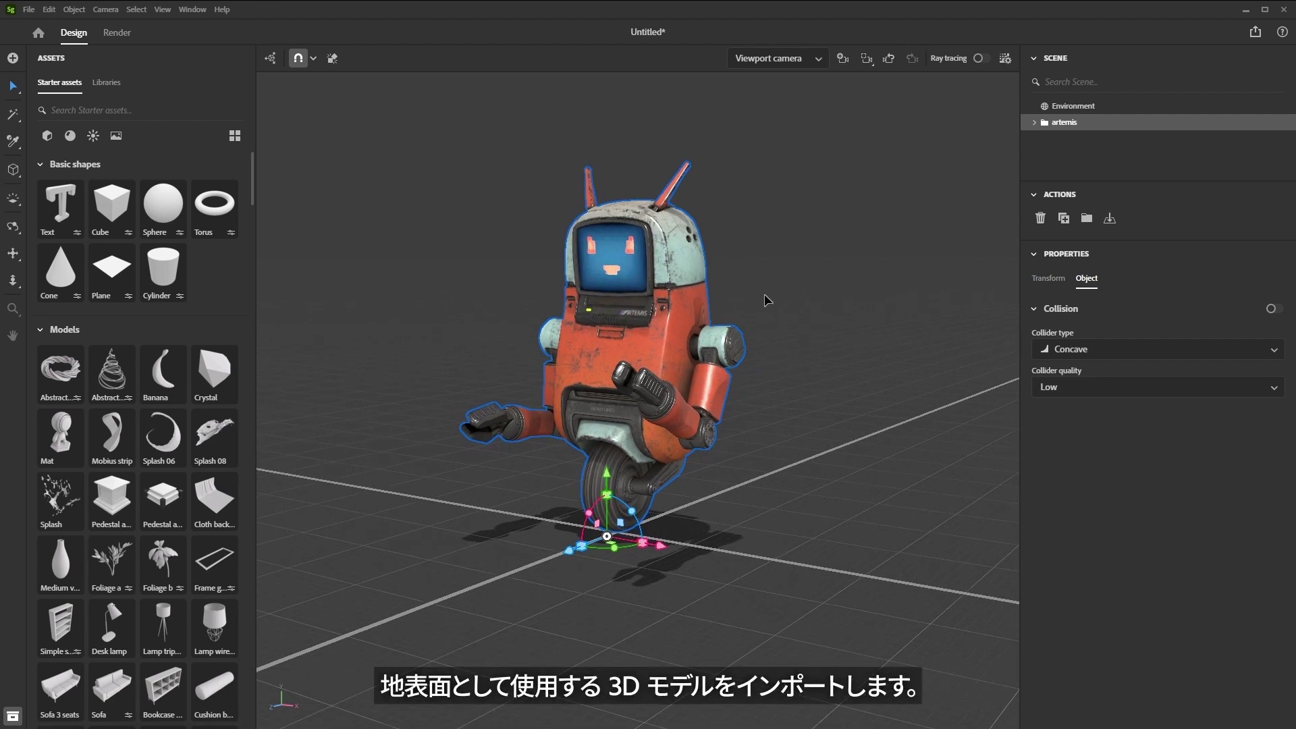
{"action": "left_click_drag", "start_coordinate": [767, 294], "coordinate": [619, 535]}
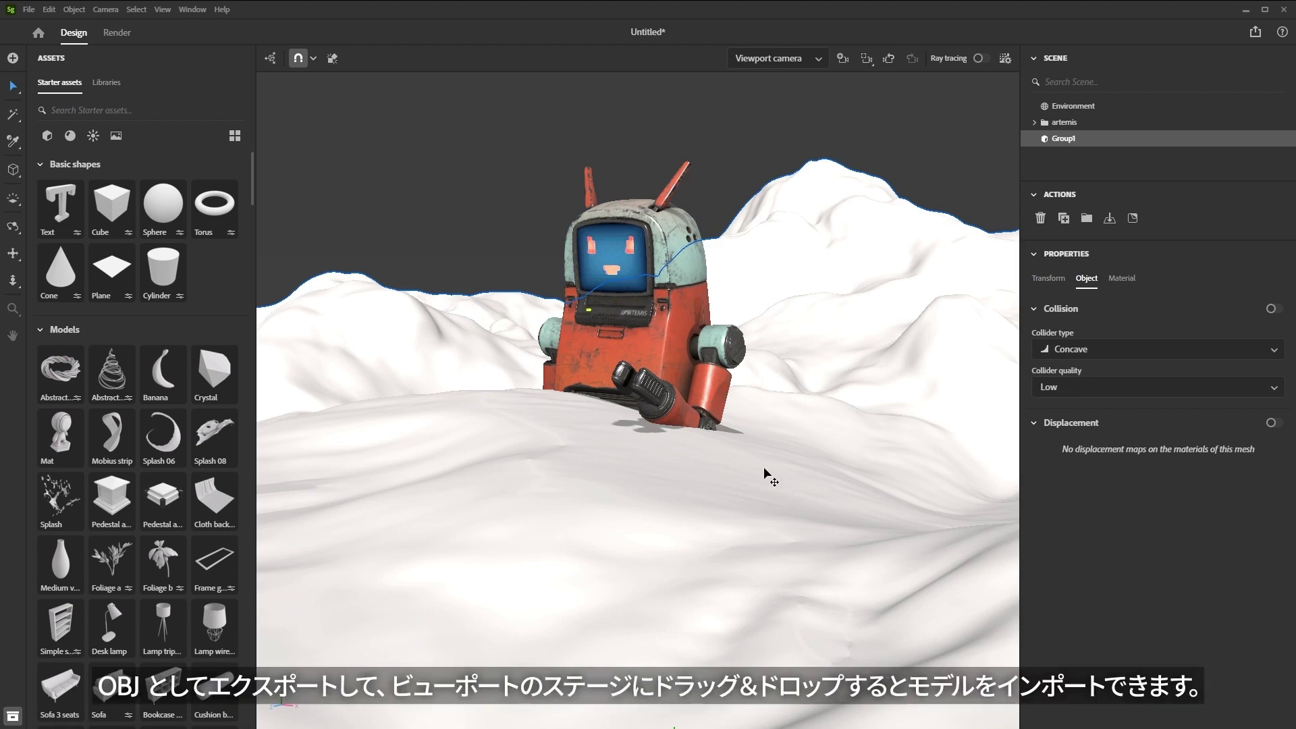
{"action": "right_click_drag", "start_coordinate": [804, 544], "coordinate": [715, 466], "text": "alt"}
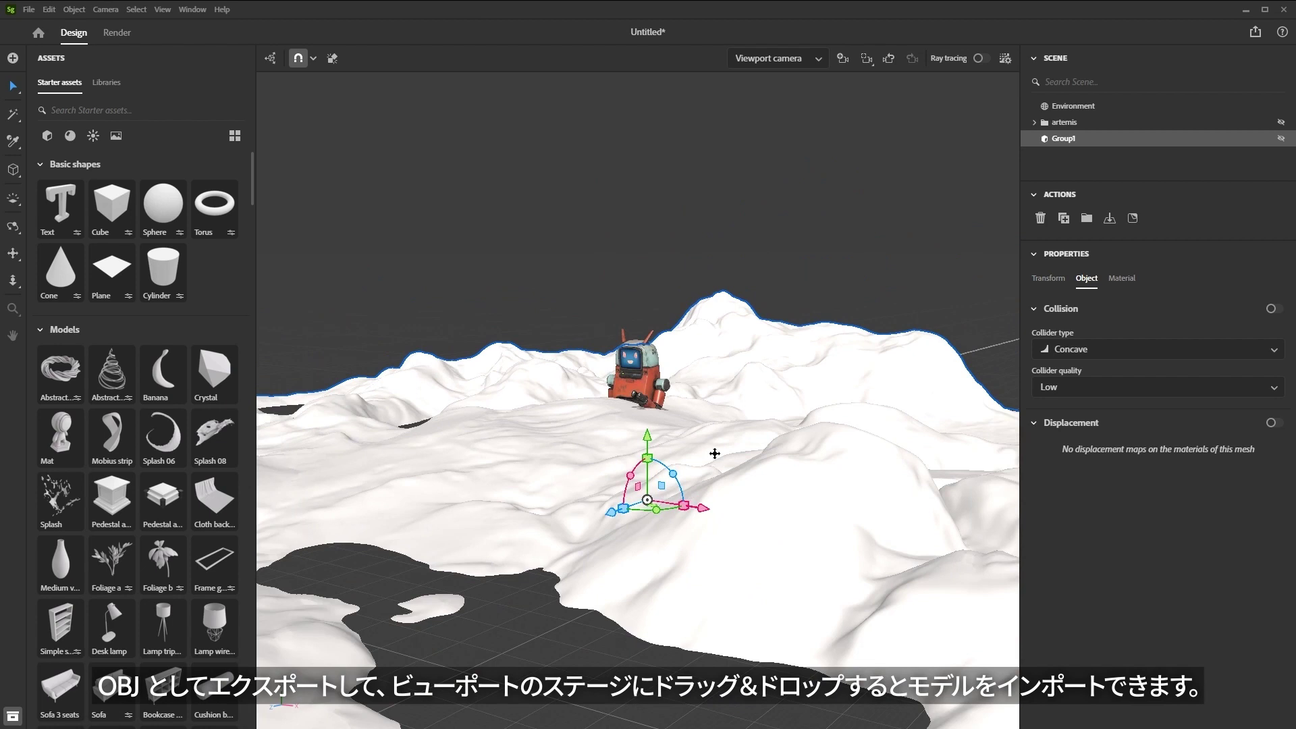
{"action": "double_click", "coordinate": [1073, 142]}
{"action": "type", "text": "Grou"}
{"action": "key", "text": "Return"}
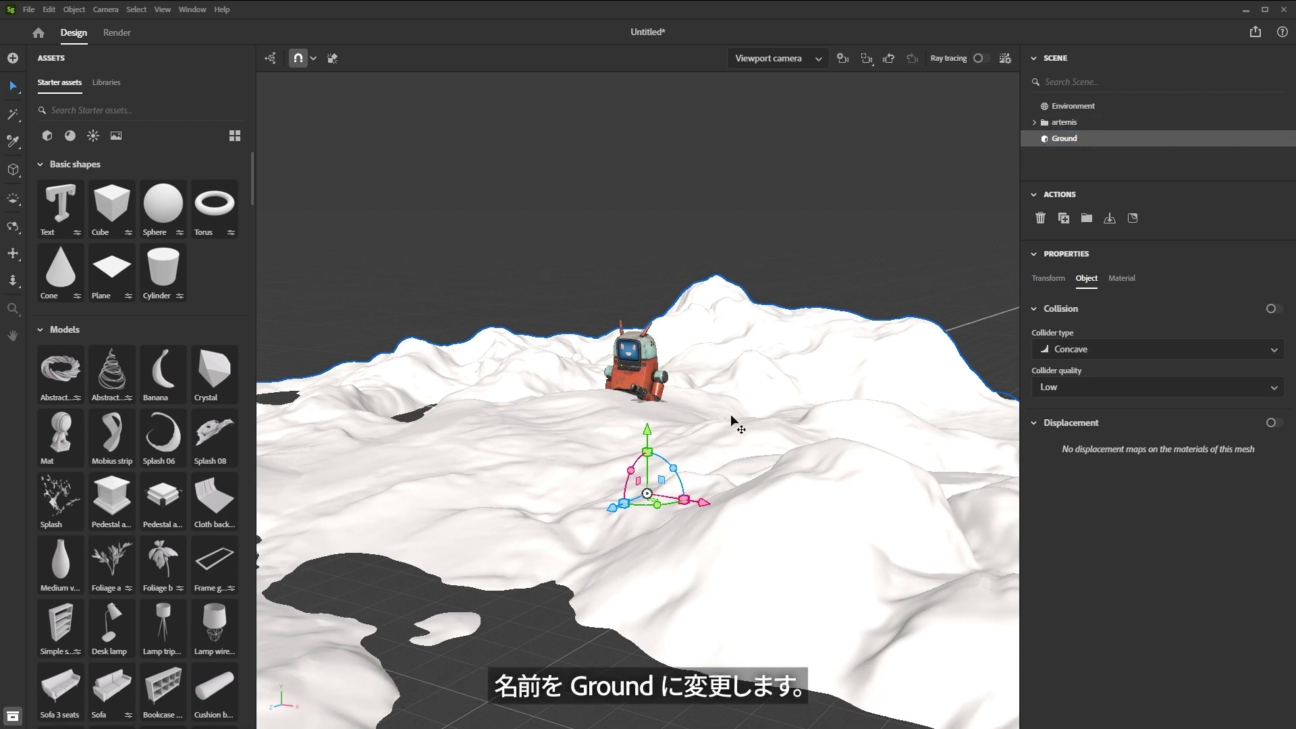
Disable the ground plane in the Environment's ground properties.
{"action": "left_click_drag", "start_coordinate": [712, 498], "coordinate": [741, 327], "text": "alt"}
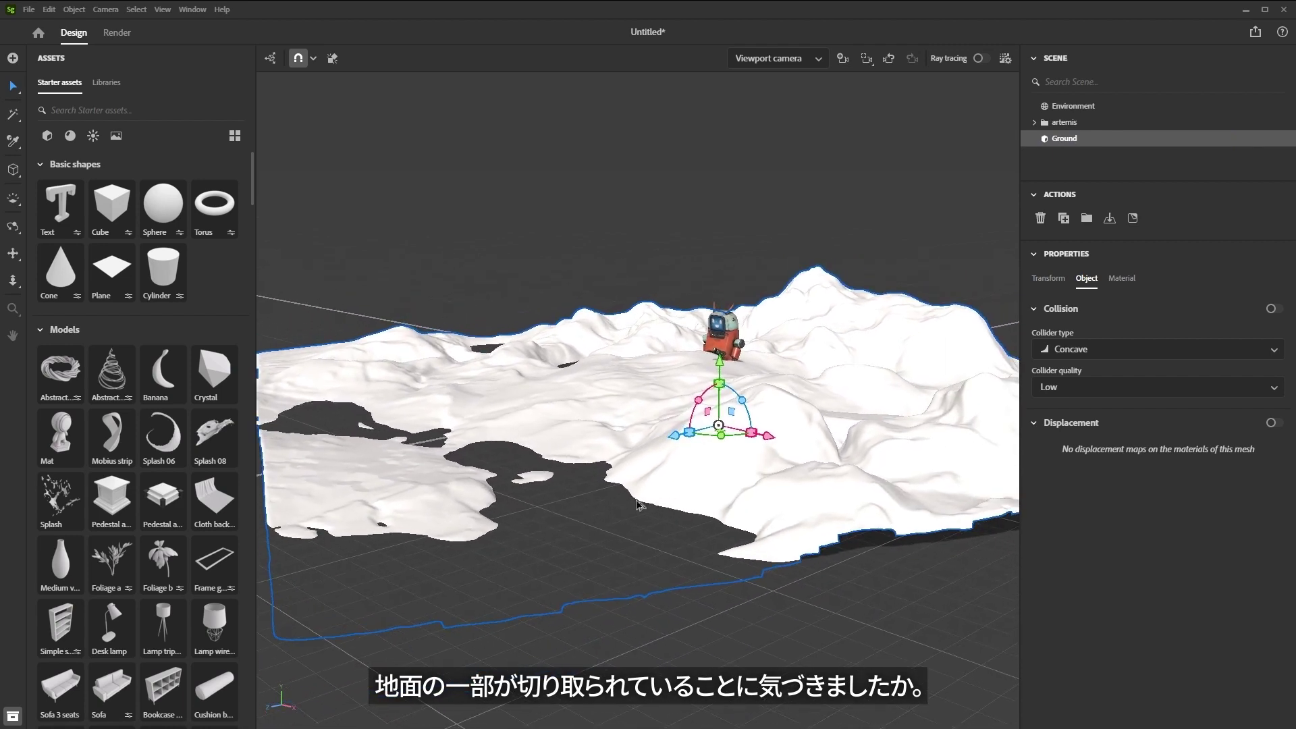
{"action": "left_click", "coordinate": [1067, 107]}
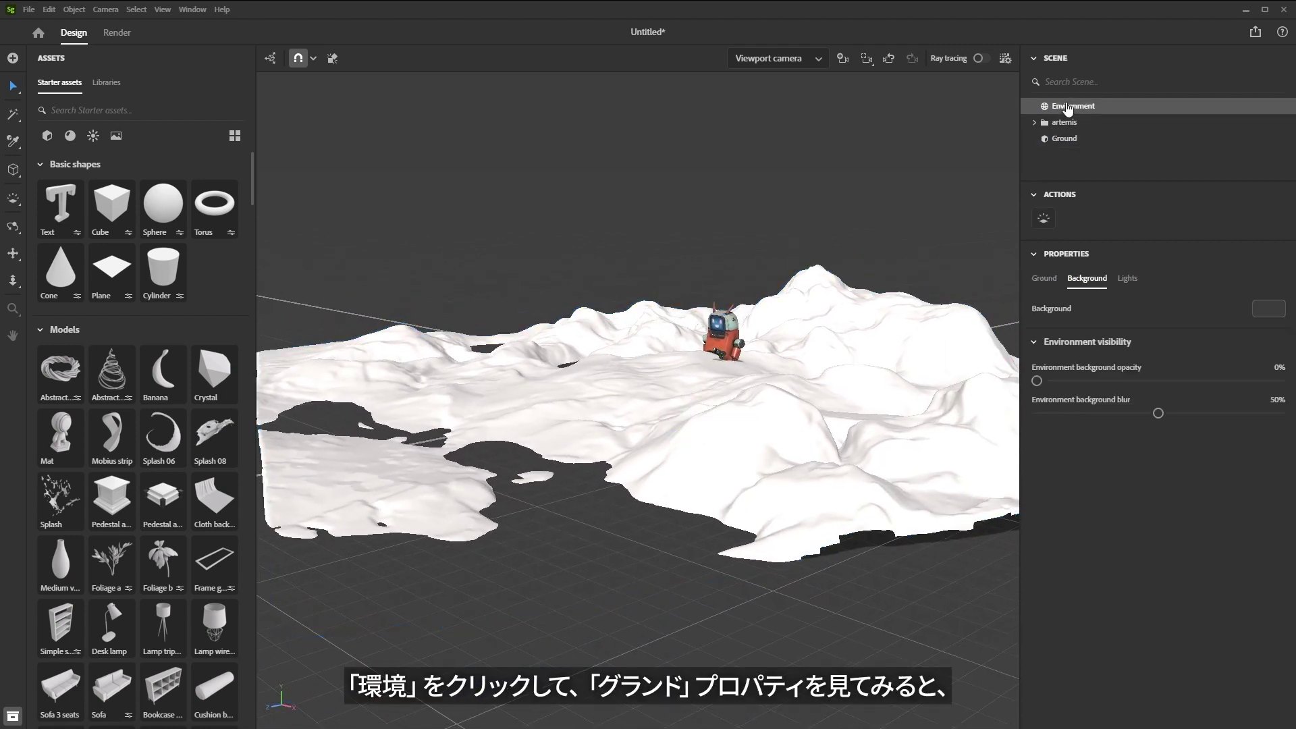
{"action": "left_click", "coordinate": [1044, 282]}
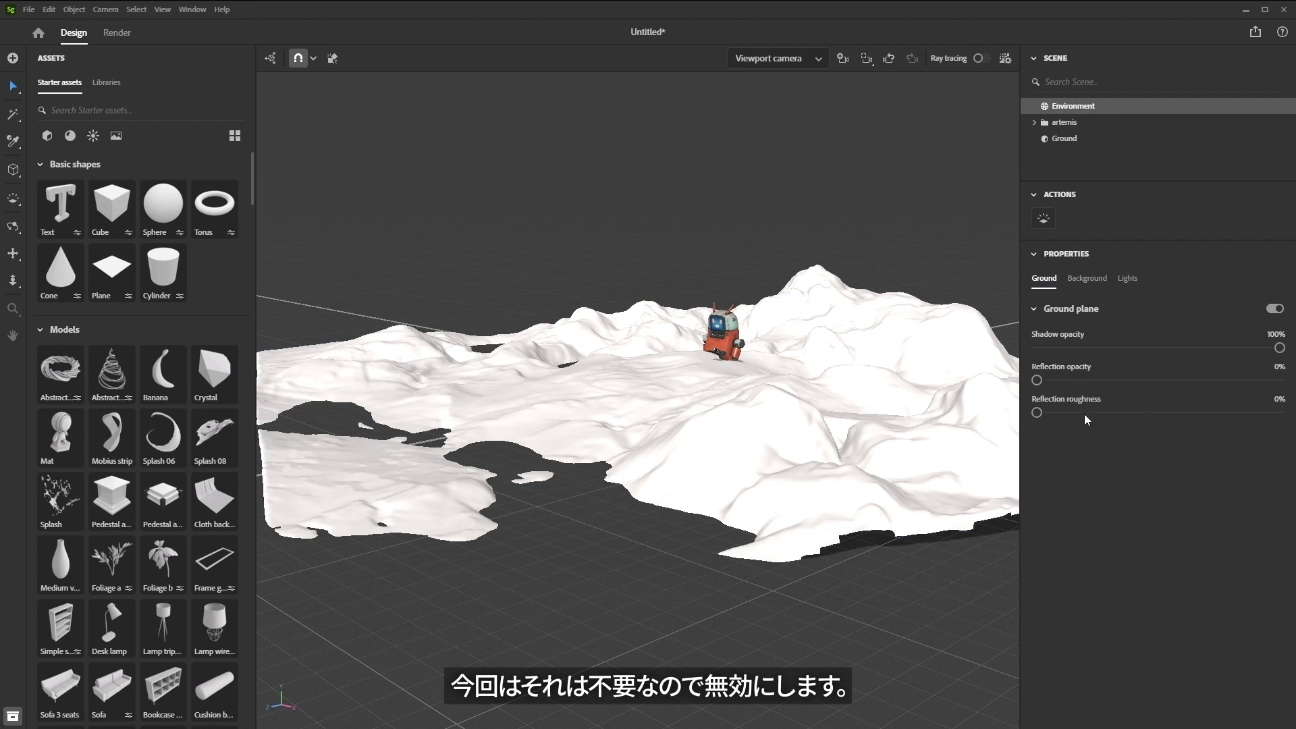
{"action": "left_click", "coordinate": [1274, 308]}
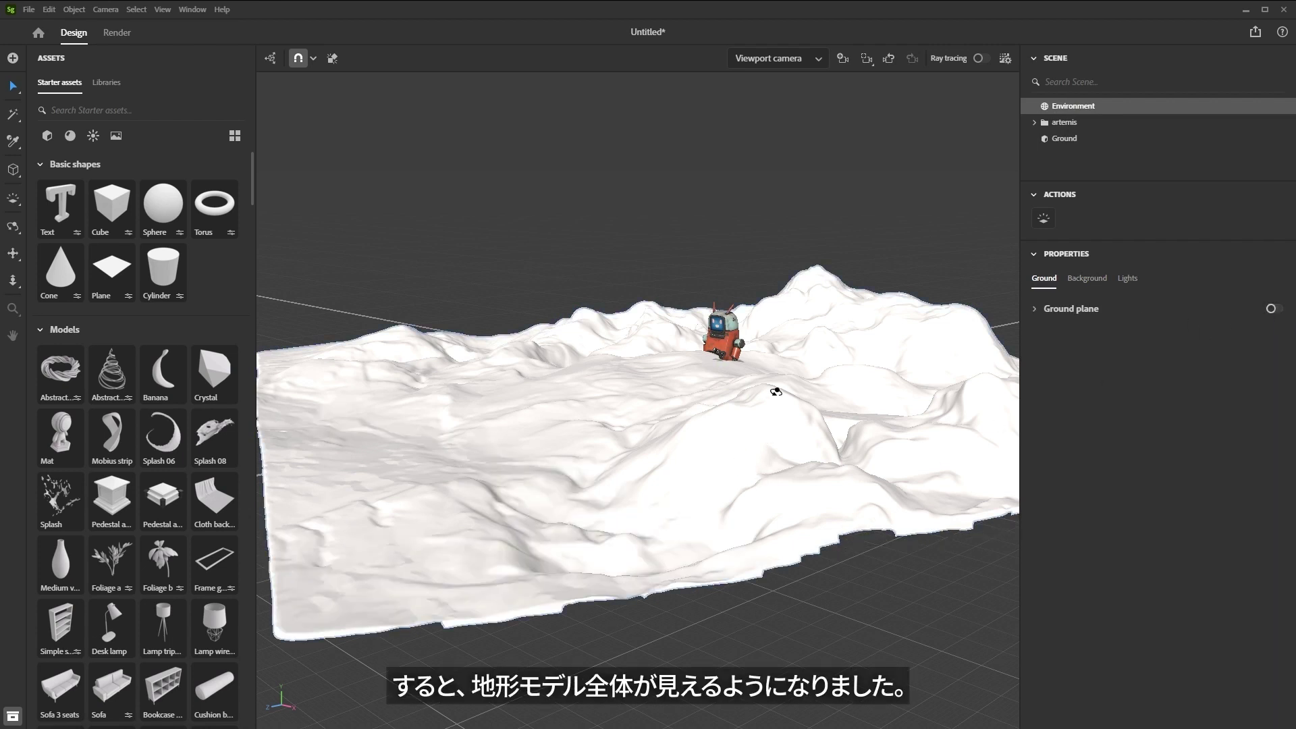
Select the artemis group and move it by its pivot point so the robot's wheel sits on the terrain surface.
{"action": "left_click_drag", "start_coordinate": [775, 425], "coordinate": [856, 347], "text": "alt"}
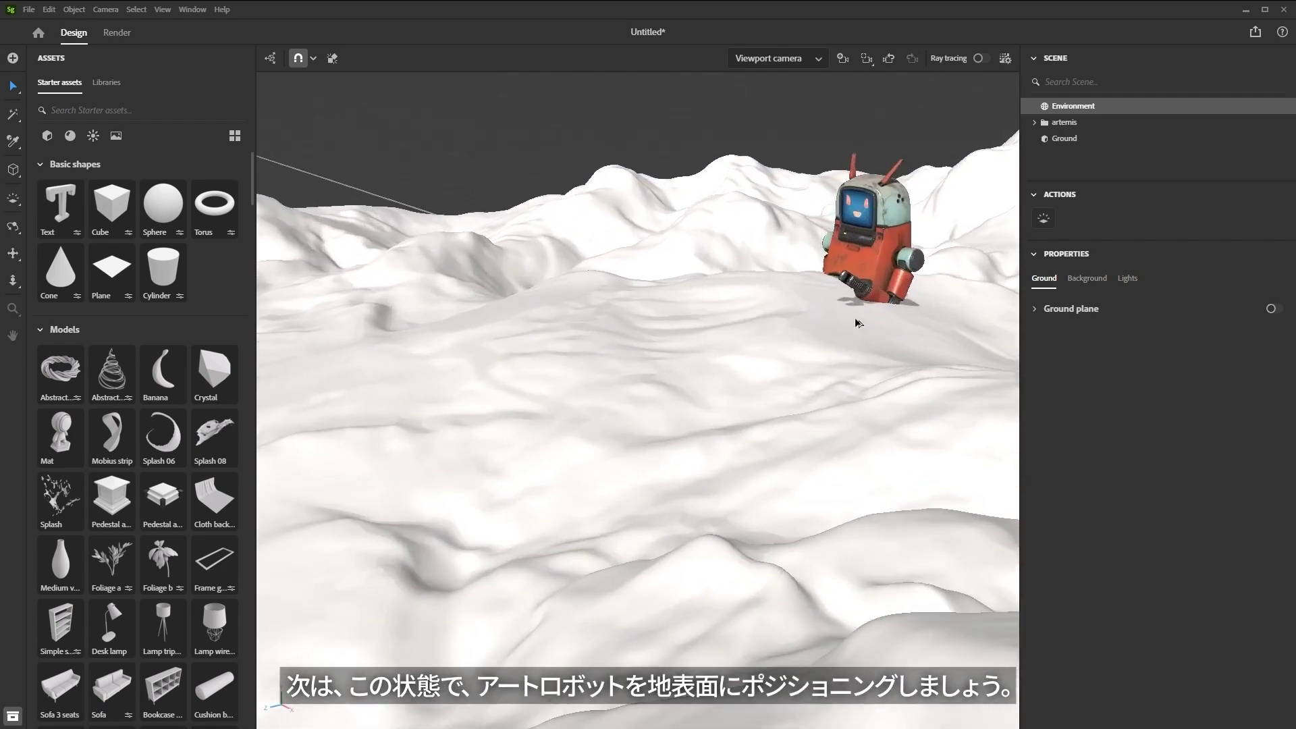
{"action": "left_click", "coordinate": [1064, 122]}
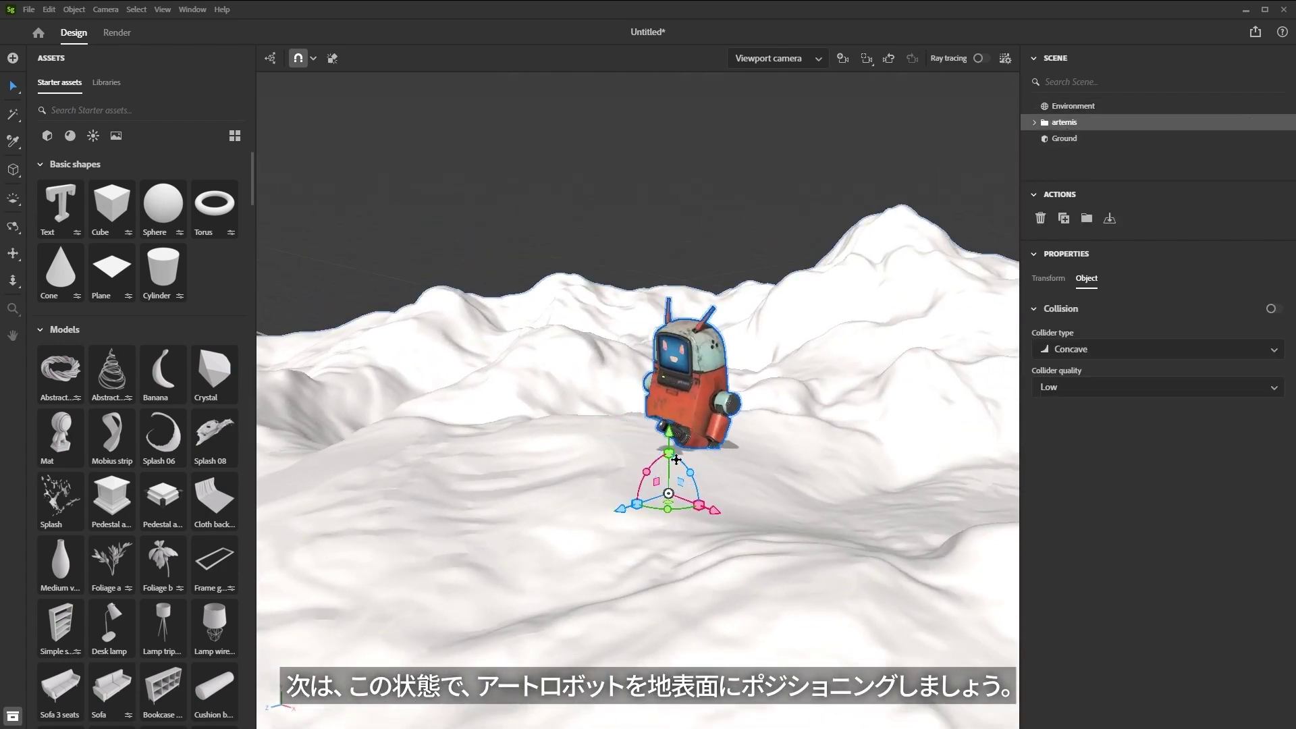
{"action": "scroll", "coordinate": [712, 460], "scroll_direction": "up", "scroll_amount": 3}
{"action": "scroll", "coordinate": [711, 461], "scroll_direction": "down", "scroll_amount": 5}
{"action": "left_click_drag", "start_coordinate": [705, 445], "coordinate": [671, 448], "text": "alt"}
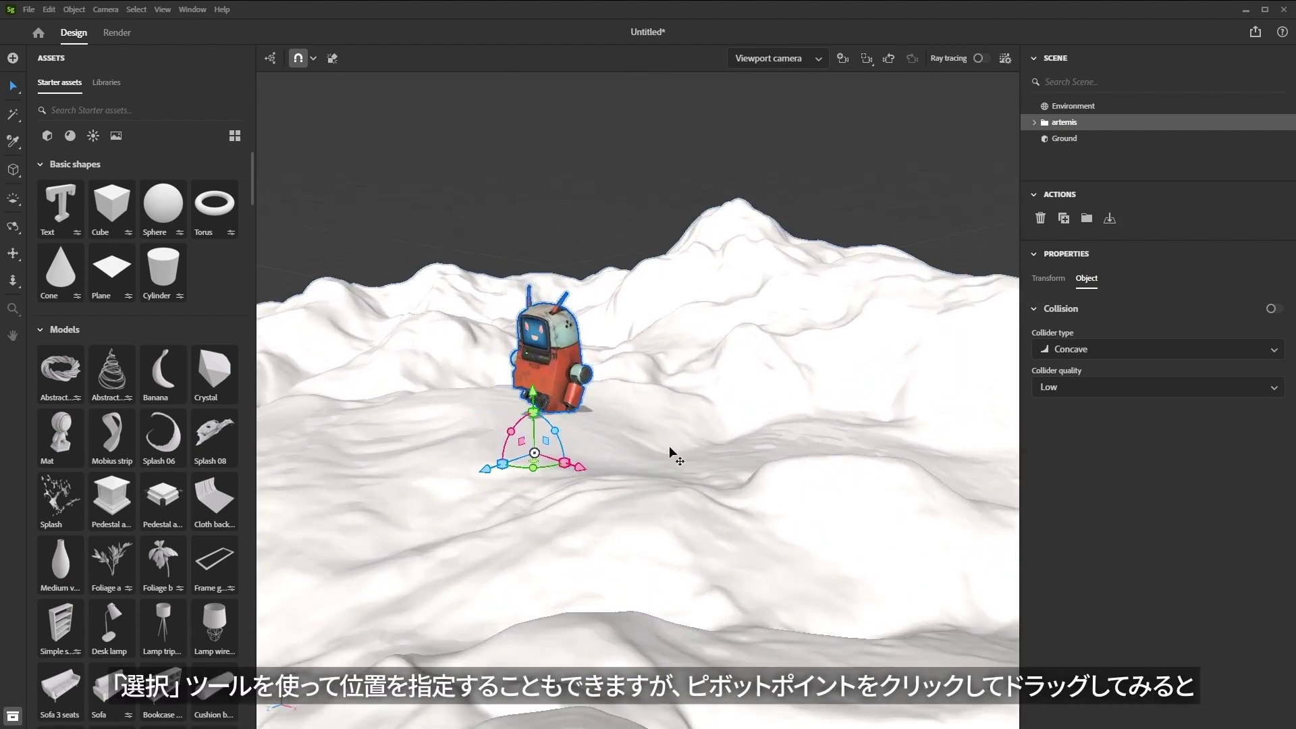
{"action": "left_click_drag", "start_coordinate": [533, 453], "coordinate": [543, 327]}
{"action": "scroll", "coordinate": [613, 411], "scroll_direction": "up", "scroll_amount": 5}
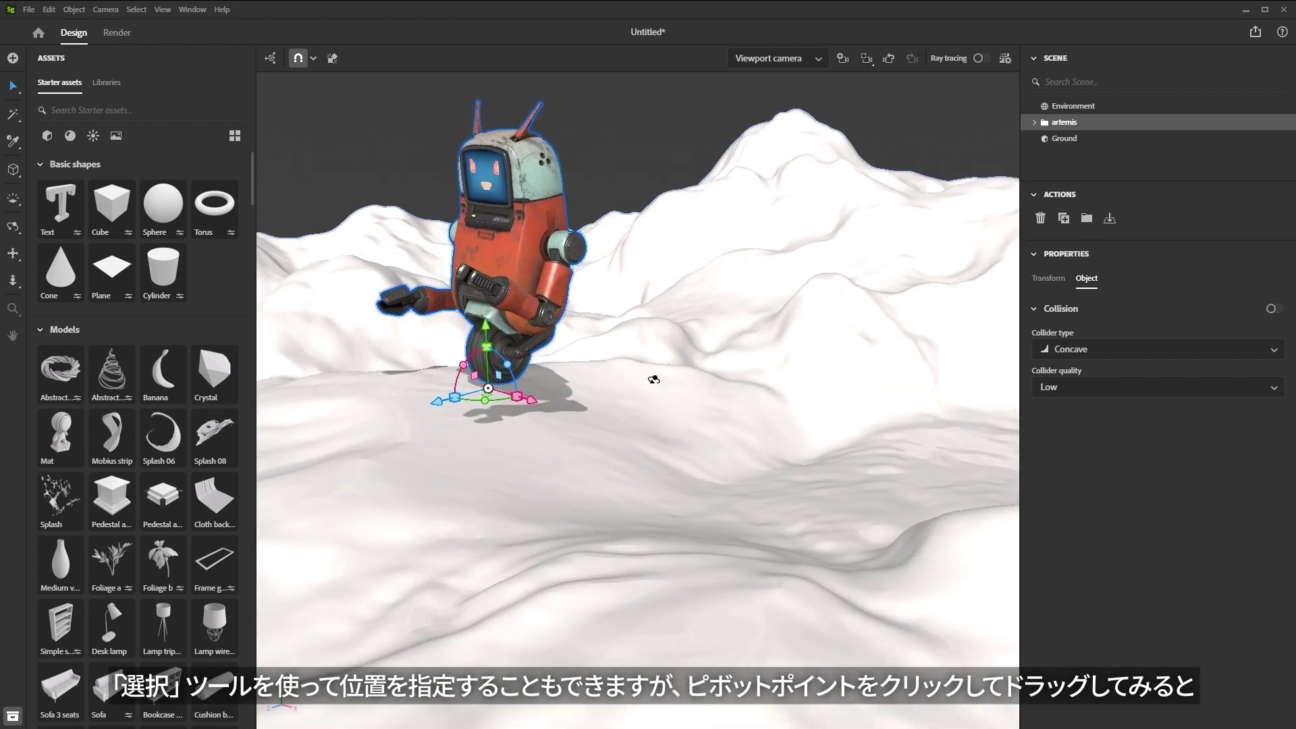
{"action": "left_click_drag", "start_coordinate": [487, 393], "coordinate": [940, 475]}
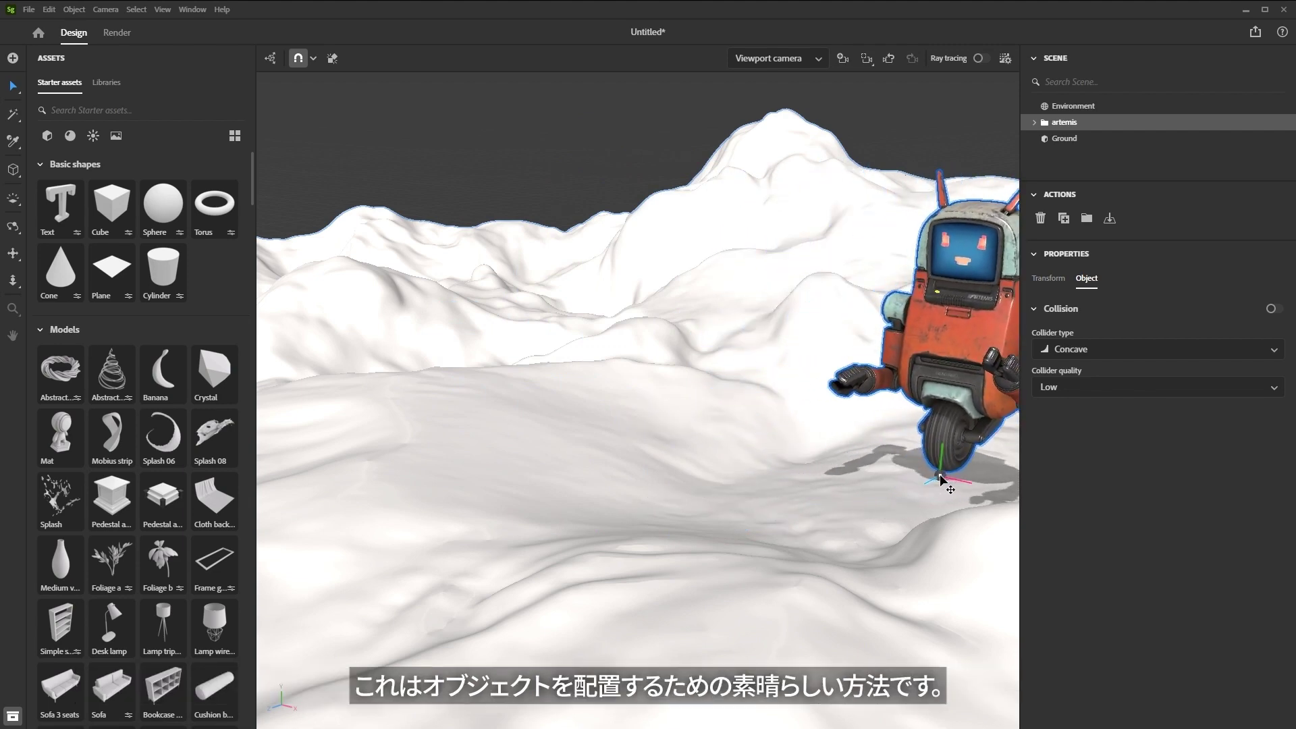
Fine-tune the robot's position on the terrain and frame it centrally between foreground and background terrain.
{"action": "middle_click_drag", "start_coordinate": [881, 453], "coordinate": [771, 417]}
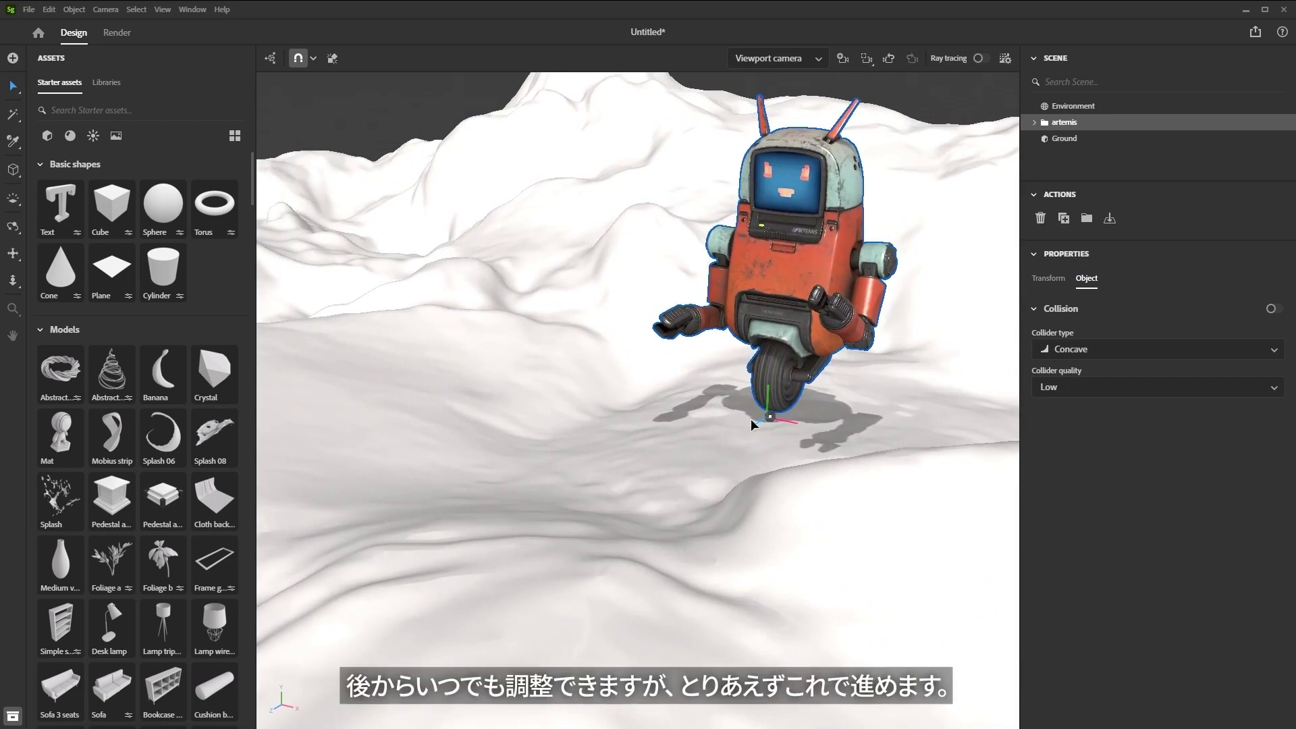
{"action": "left_click_drag", "start_coordinate": [707, 432], "coordinate": [695, 431]}
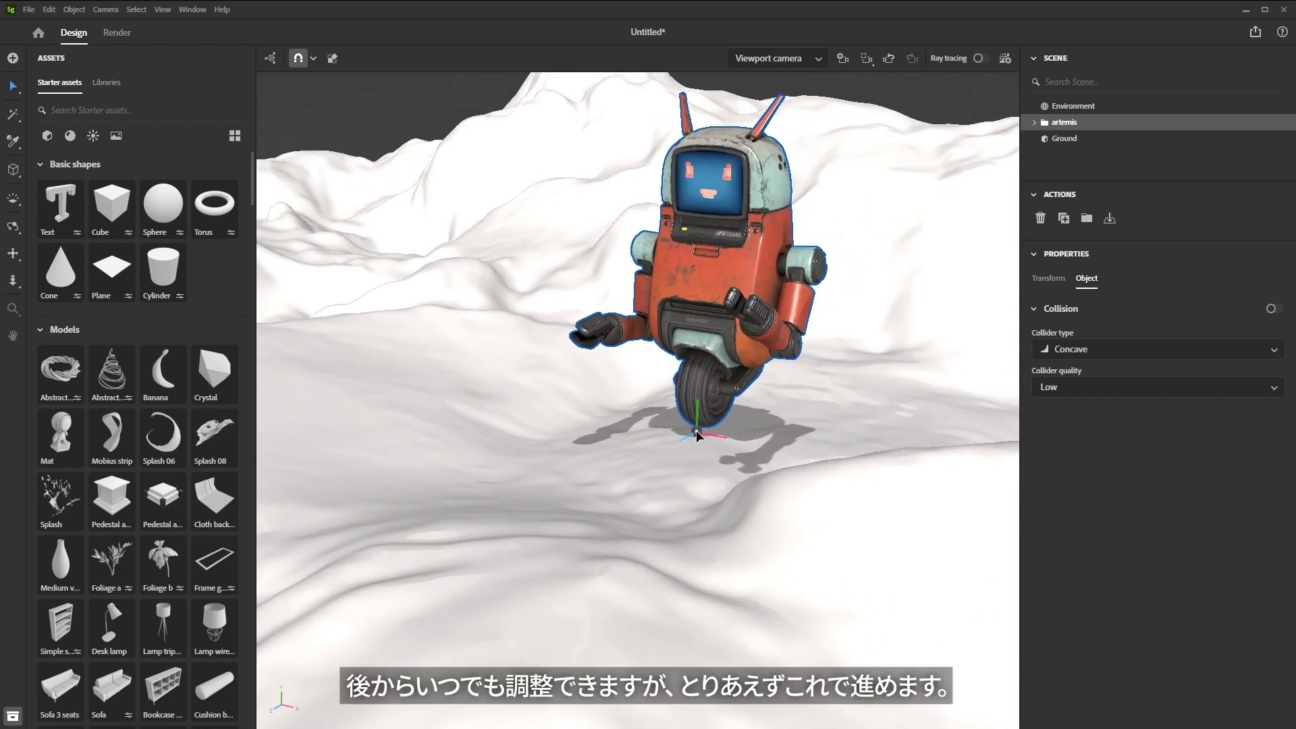
{"action": "middle_click_drag", "start_coordinate": [751, 410], "coordinate": [758, 480]}
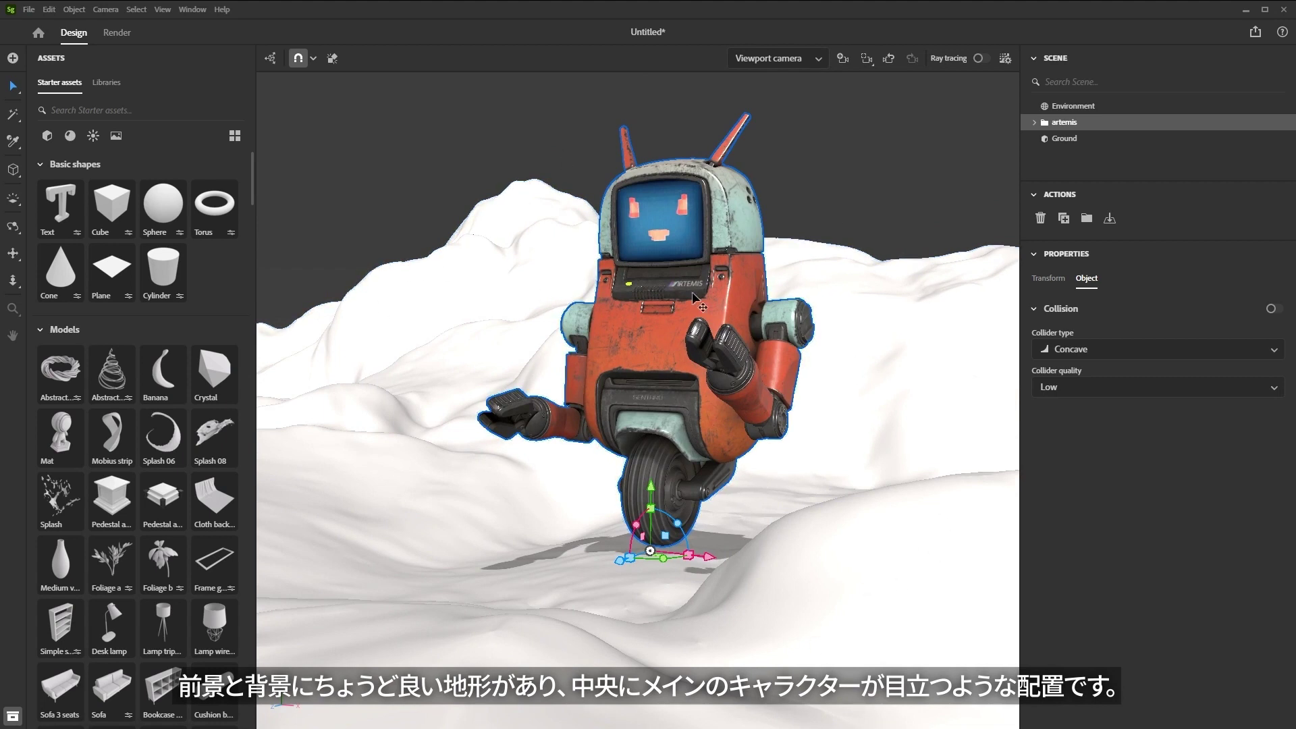
{"action": "middle_click_drag", "start_coordinate": [702, 419], "coordinate": [730, 423]}
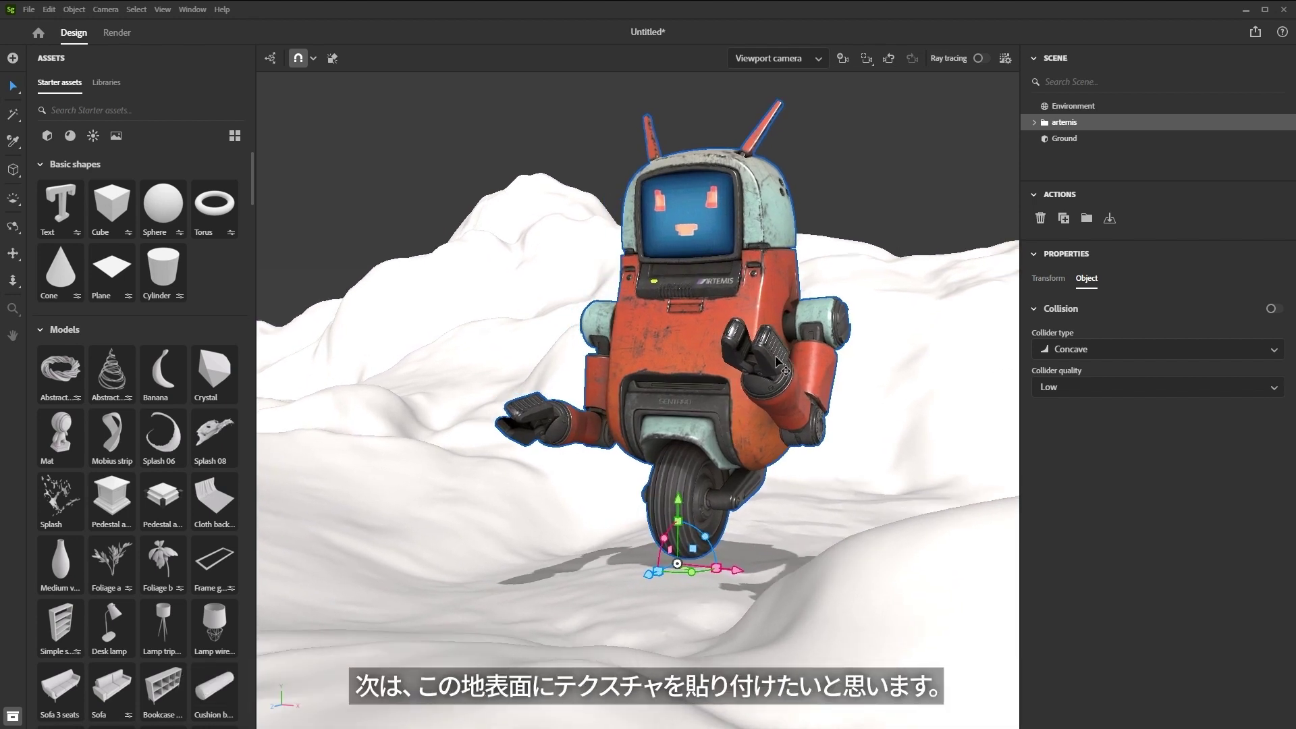
{"action": "middle_click_drag", "start_coordinate": [743, 529], "coordinate": [741, 531]}
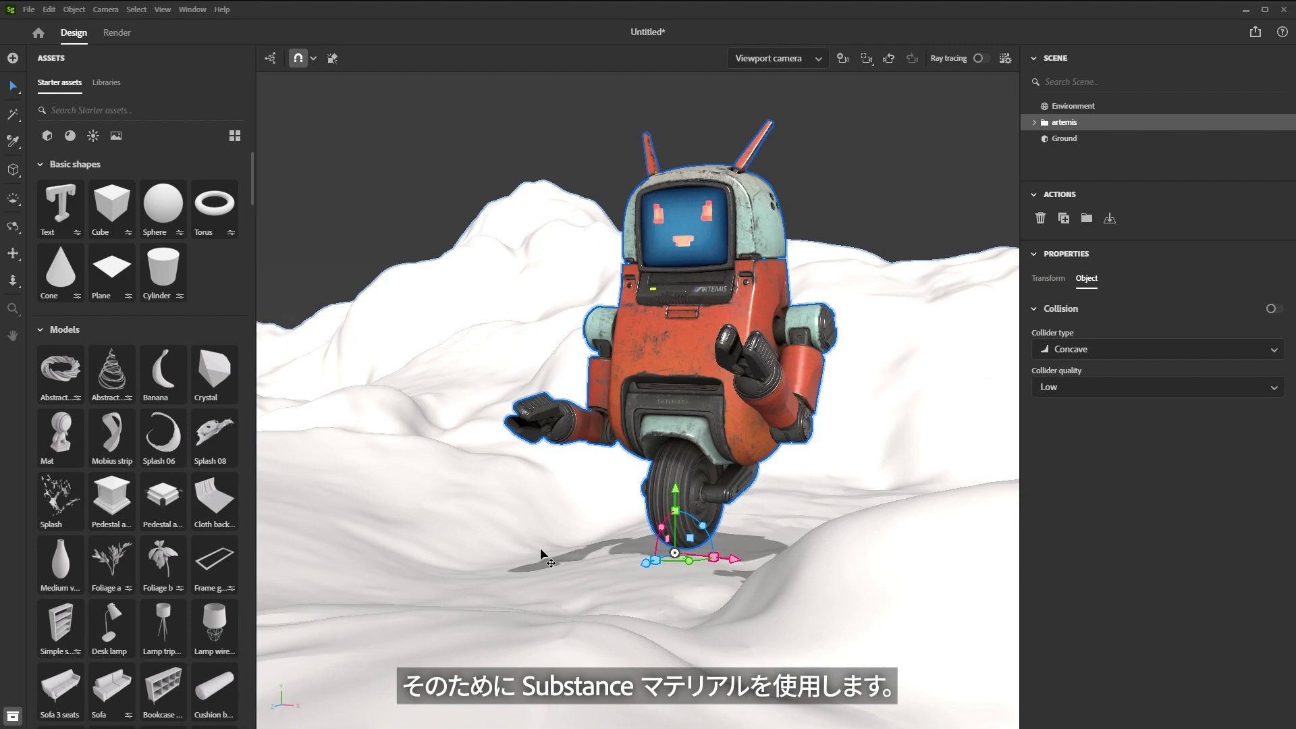
Get the Sand Mine Rock Rubble SBSAR material from Adobe Substance 3D Assets in the browser and apply it to the Ground model in Stager.
{"action": "key", "text": "alt+Tab"}
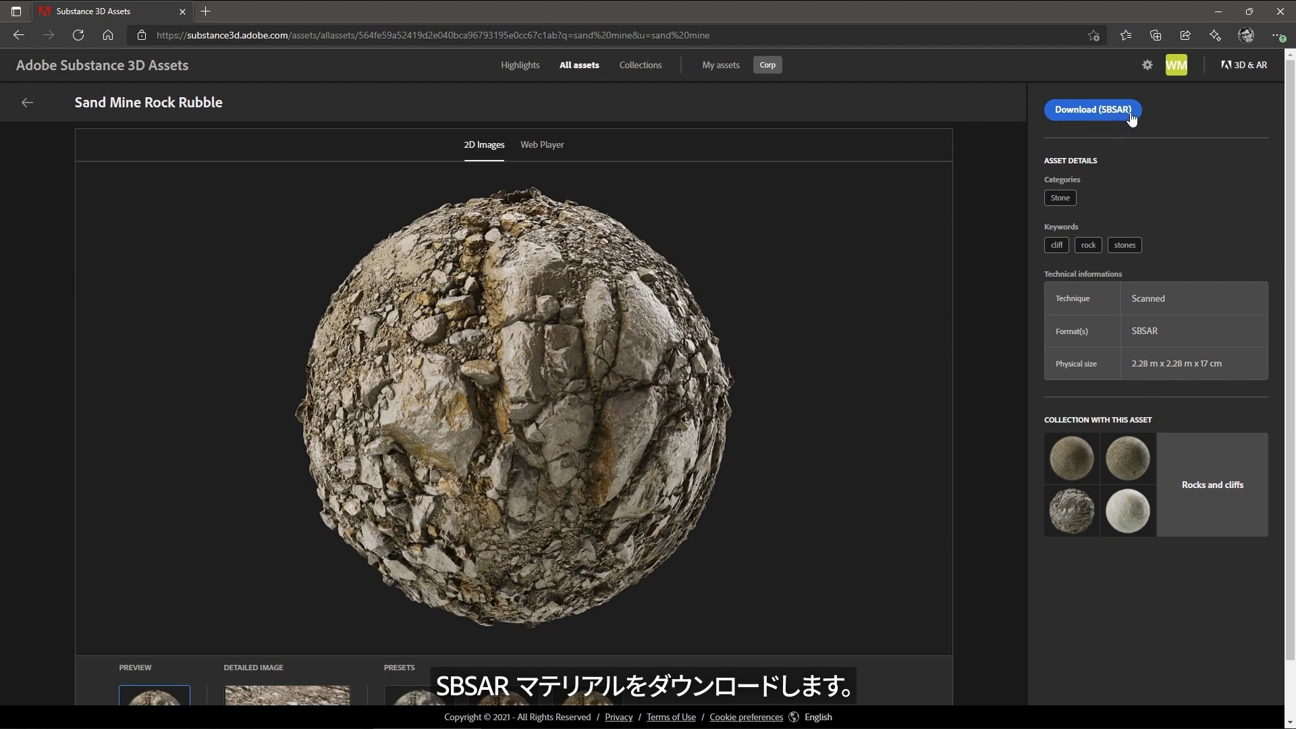
{"action": "left_click", "coordinate": [1226, 12]}
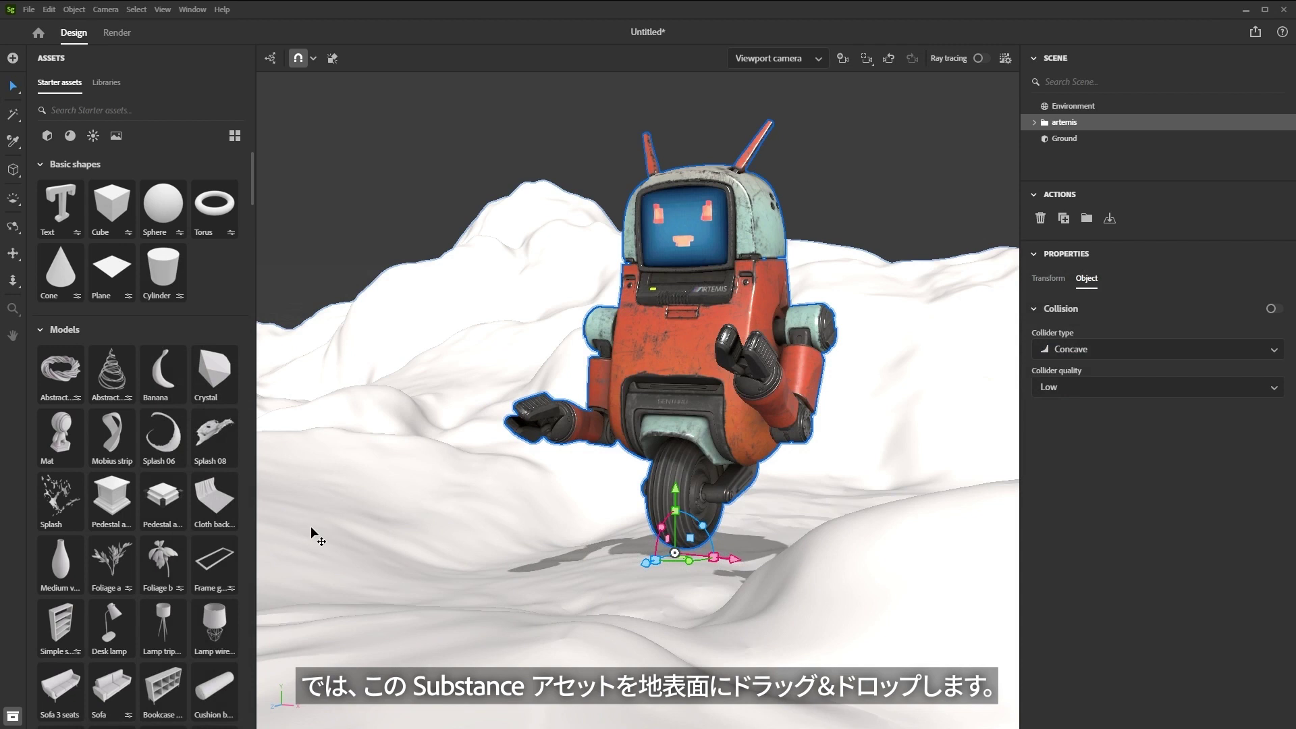
{"action": "left_click_drag", "start_coordinate": [1295, 236], "coordinate": [451, 309]}
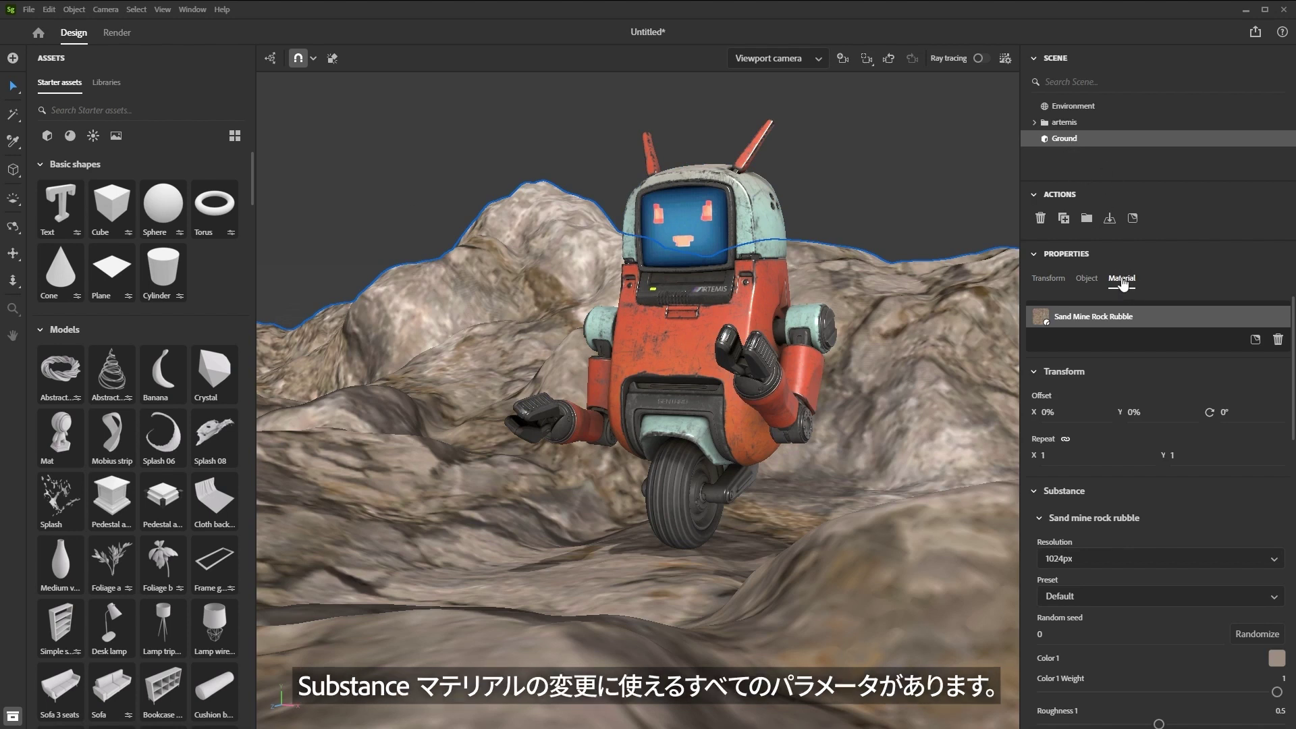
Set the resolution of the Ground's Sand Mine Rock Rubble material to 2048px.
{"action": "scroll", "coordinate": [1087, 424], "scroll_direction": "down", "scroll_amount": 1}
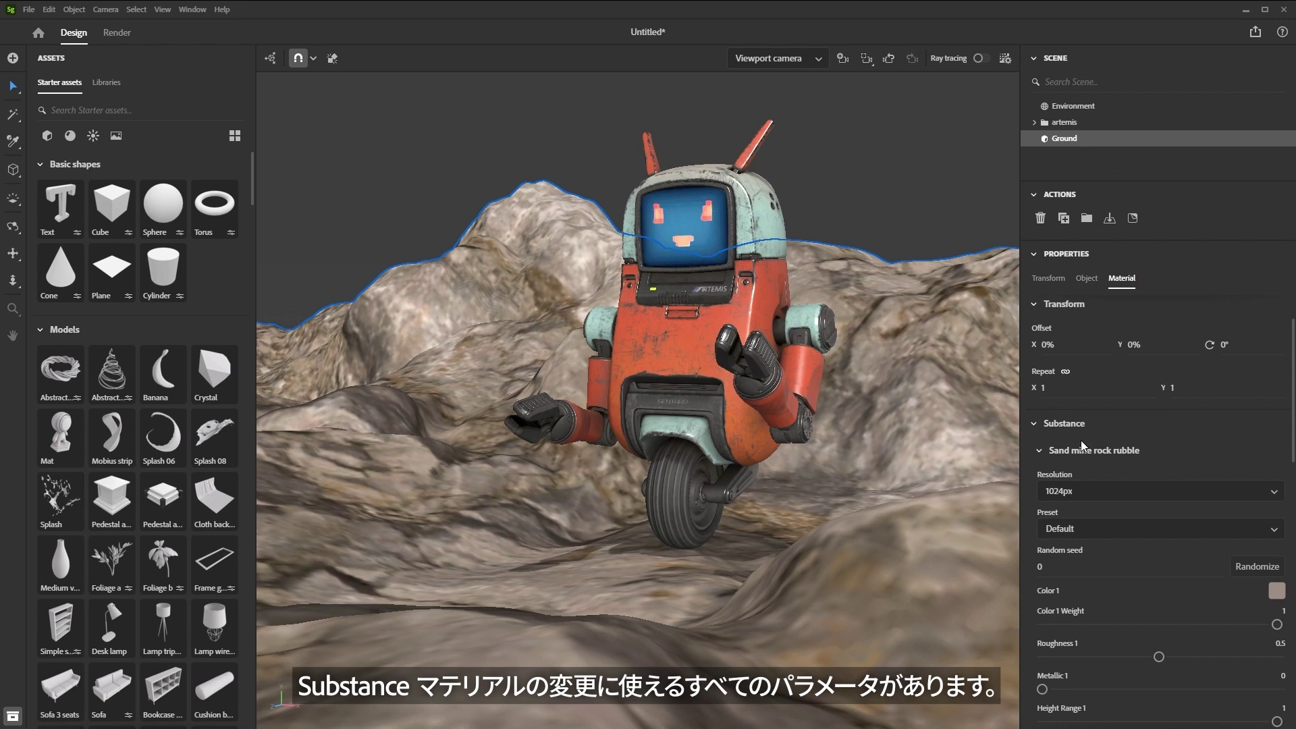
{"action": "scroll", "coordinate": [1080, 440], "scroll_direction": "down", "scroll_amount": 1}
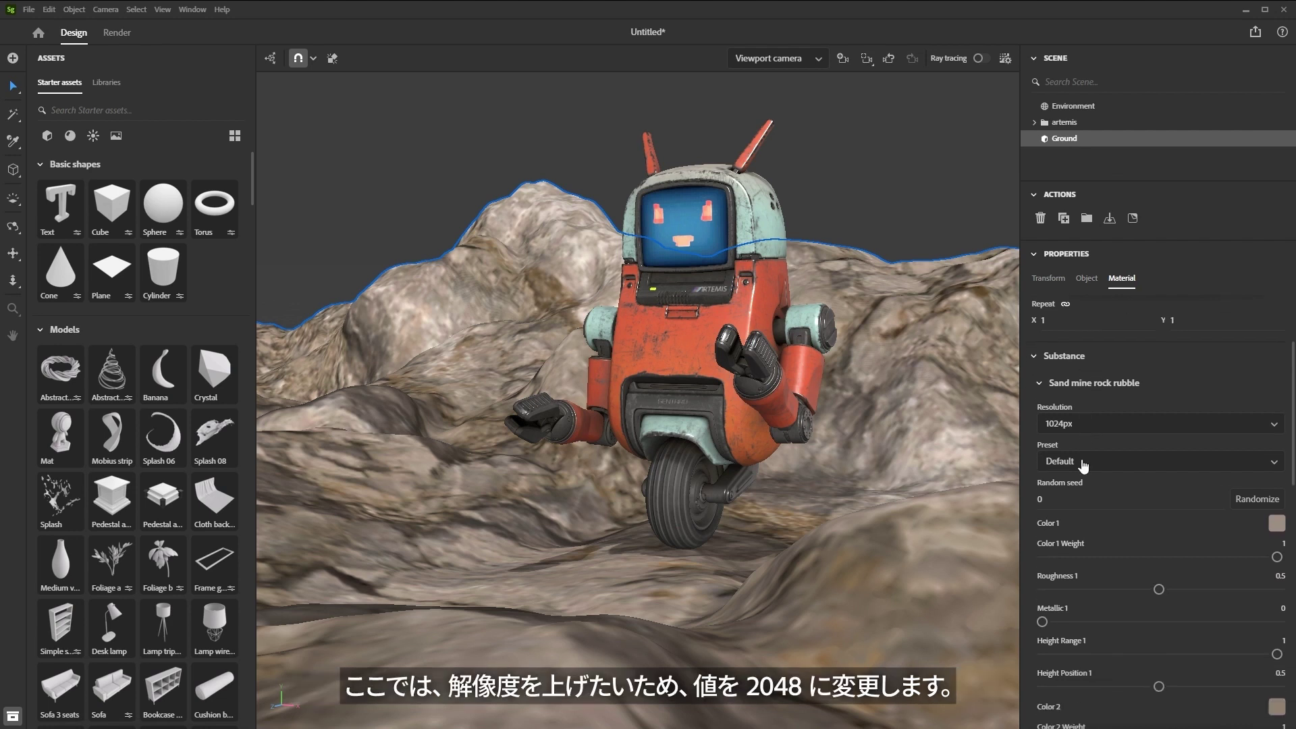
{"action": "left_click", "coordinate": [1073, 426]}
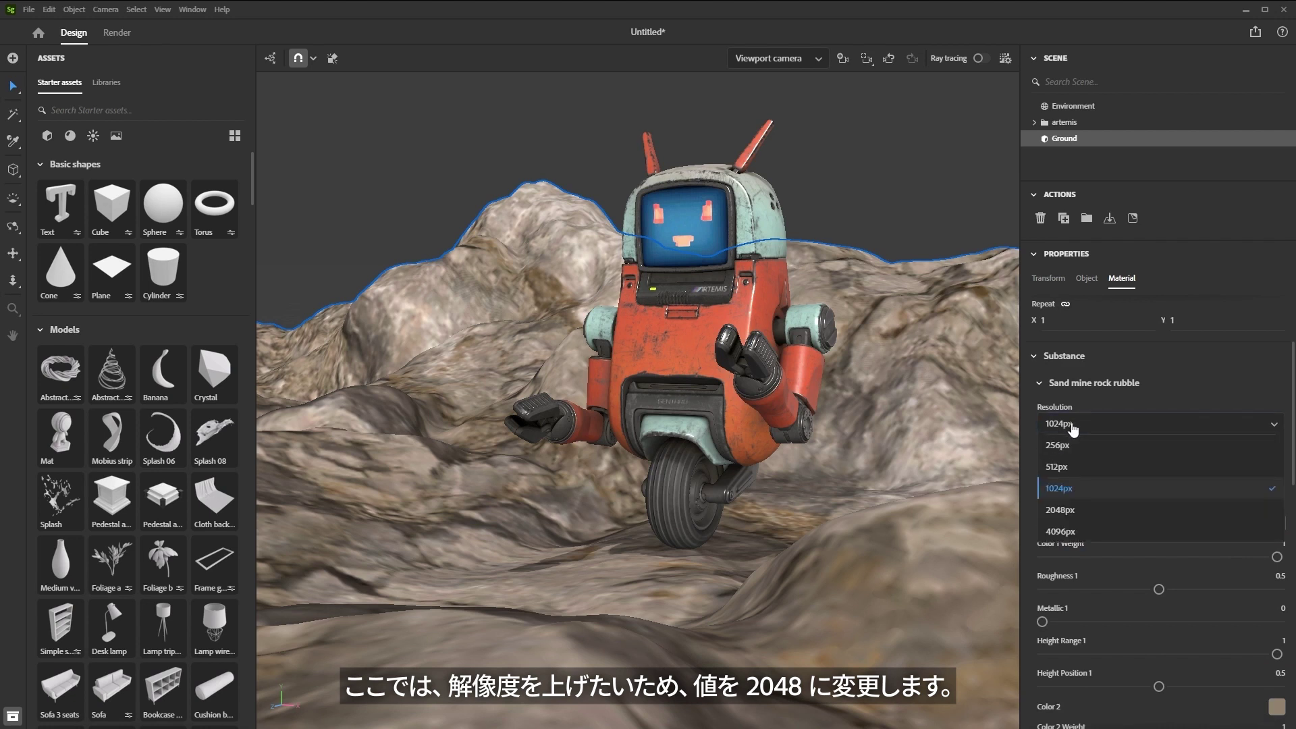
{"action": "left_click", "coordinate": [1085, 511]}
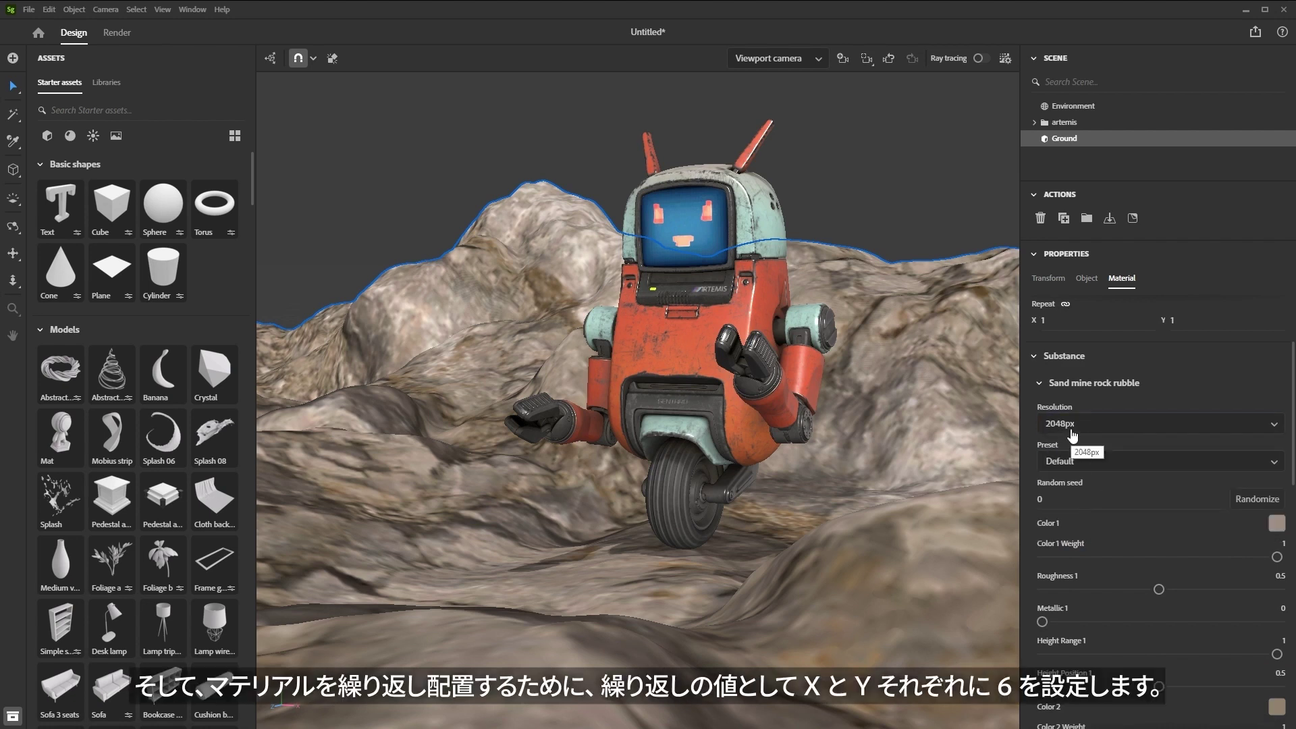
Set the Ground material's repeat to 6 in both X and Y.
{"action": "scroll", "coordinate": [1079, 479], "scroll_direction": "up", "scroll_amount": 3}
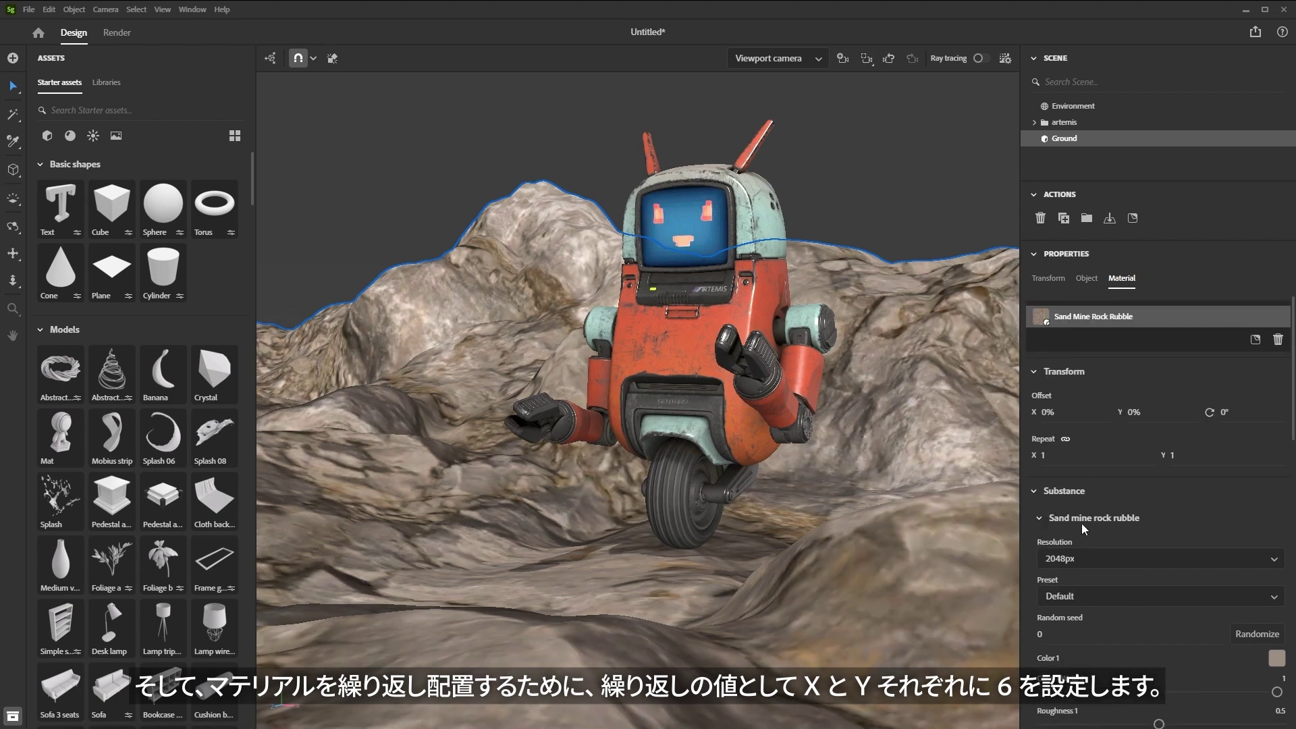
{"action": "scroll", "coordinate": [836, 497], "scroll_direction": "down", "scroll_amount": 3}
{"action": "left_click", "coordinate": [1075, 455]}
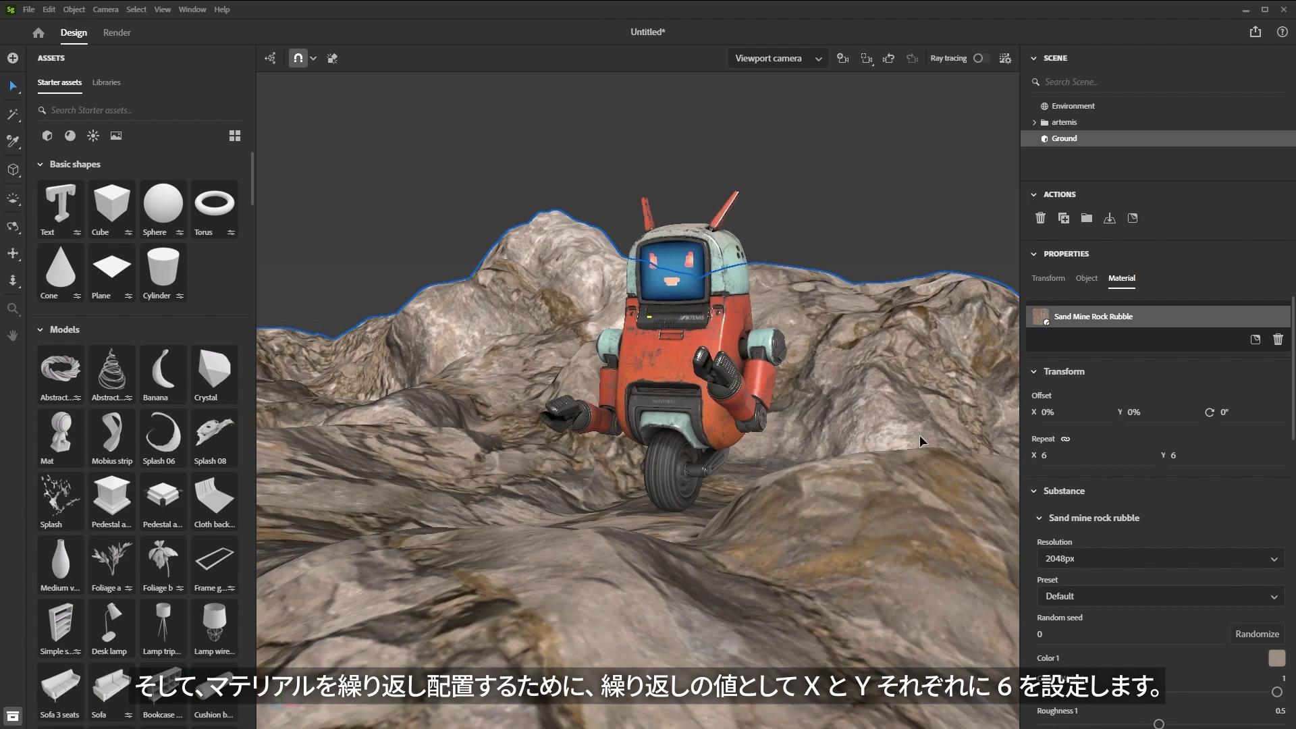
{"action": "middle_click_drag", "start_coordinate": [919, 434], "coordinate": [824, 471]}
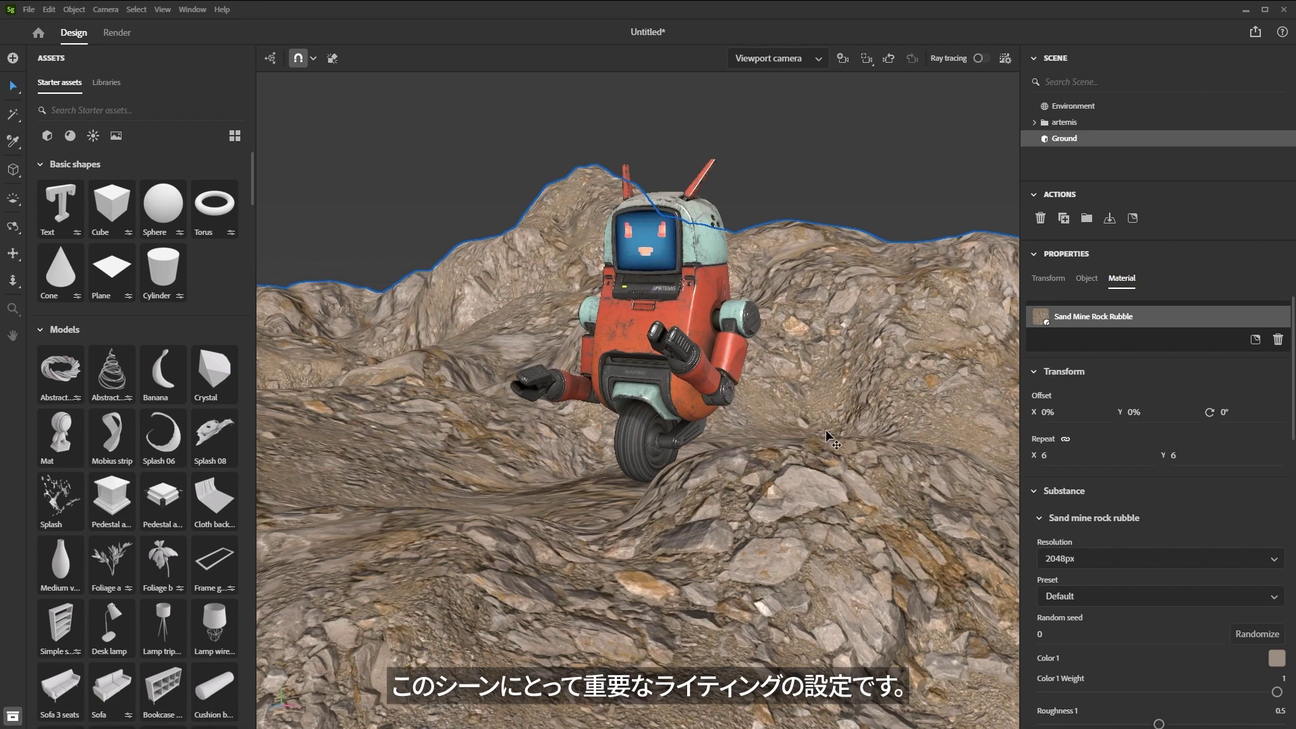
Add a camera to the scene and frame the whole robot, antennas included, within its view.
{"action": "left_click", "coordinate": [841, 59]}
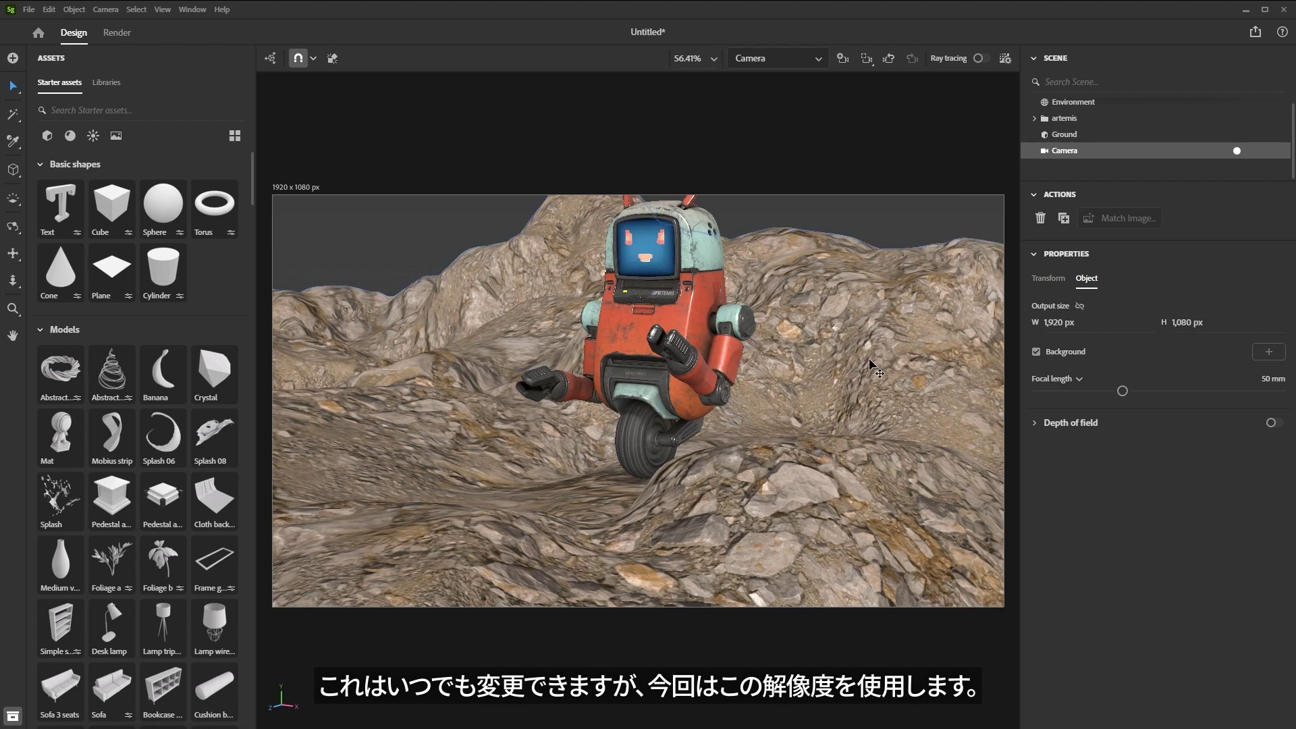
{"action": "scroll", "coordinate": [782, 381], "scroll_direction": "up", "scroll_amount": 5}
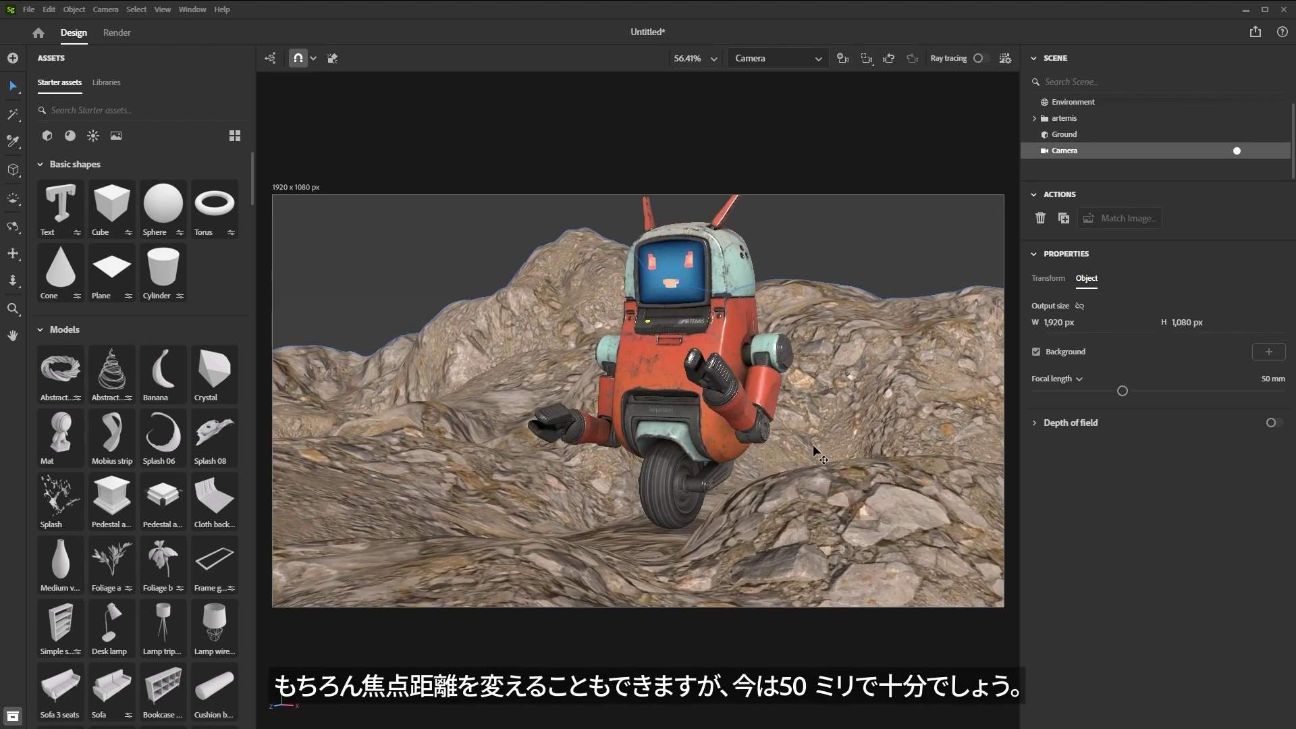
{"action": "left_click_drag", "start_coordinate": [814, 447], "coordinate": [807, 442], "text": "alt"}
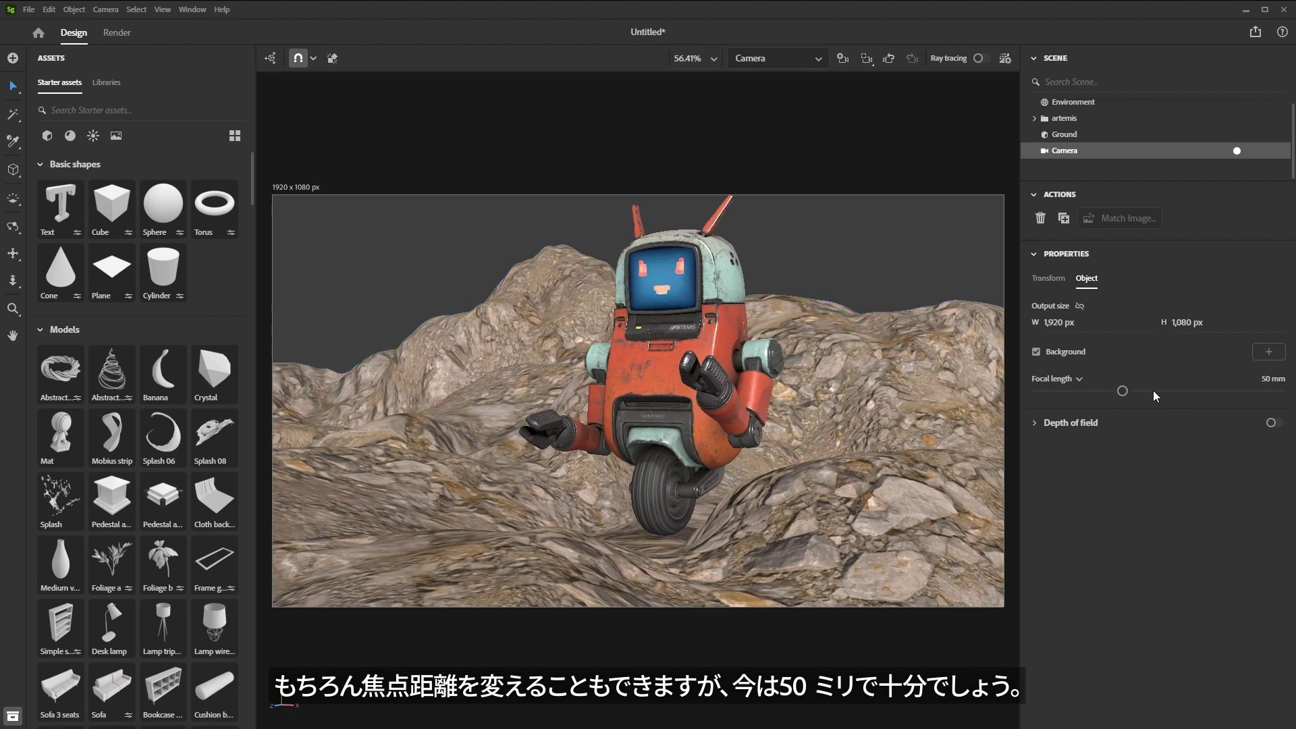
{"action": "left_click_drag", "start_coordinate": [633, 371], "coordinate": [771, 404], "text": "alt"}
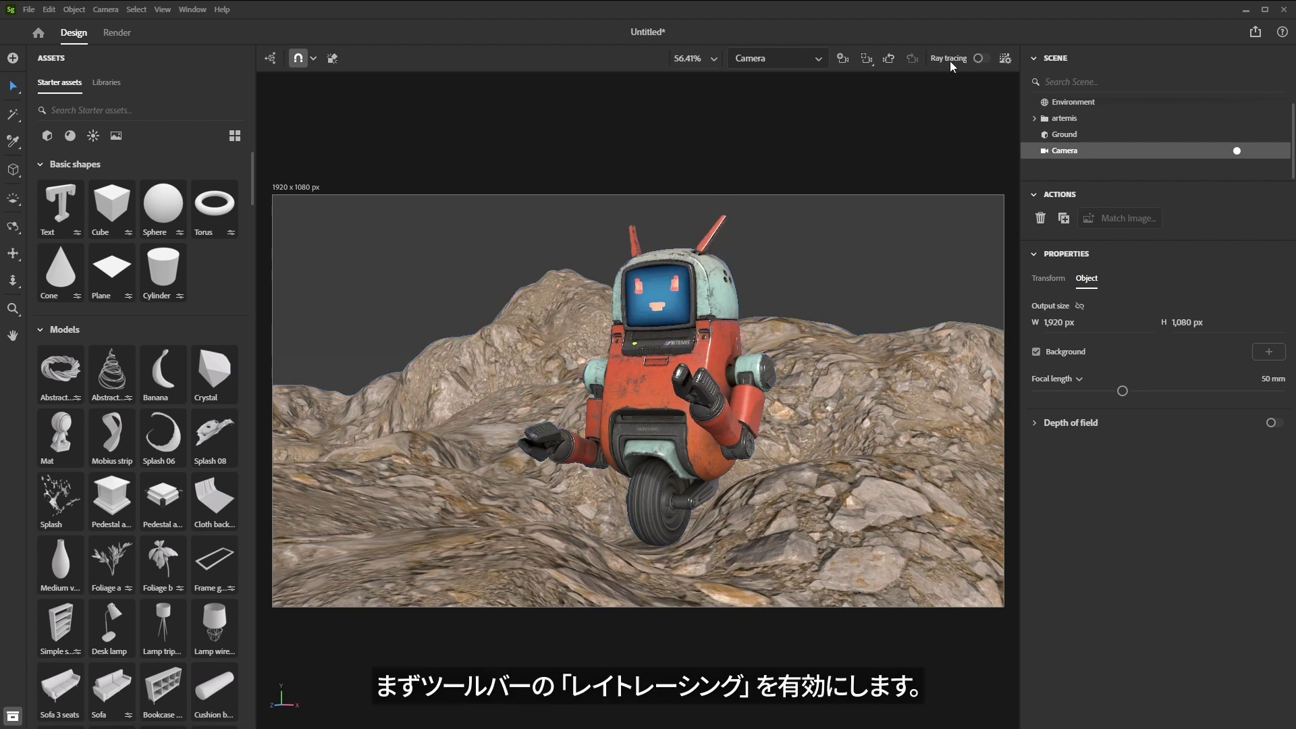
Turn on ray tracing for the viewport and check its render settings.
{"action": "left_click", "coordinate": [978, 59]}
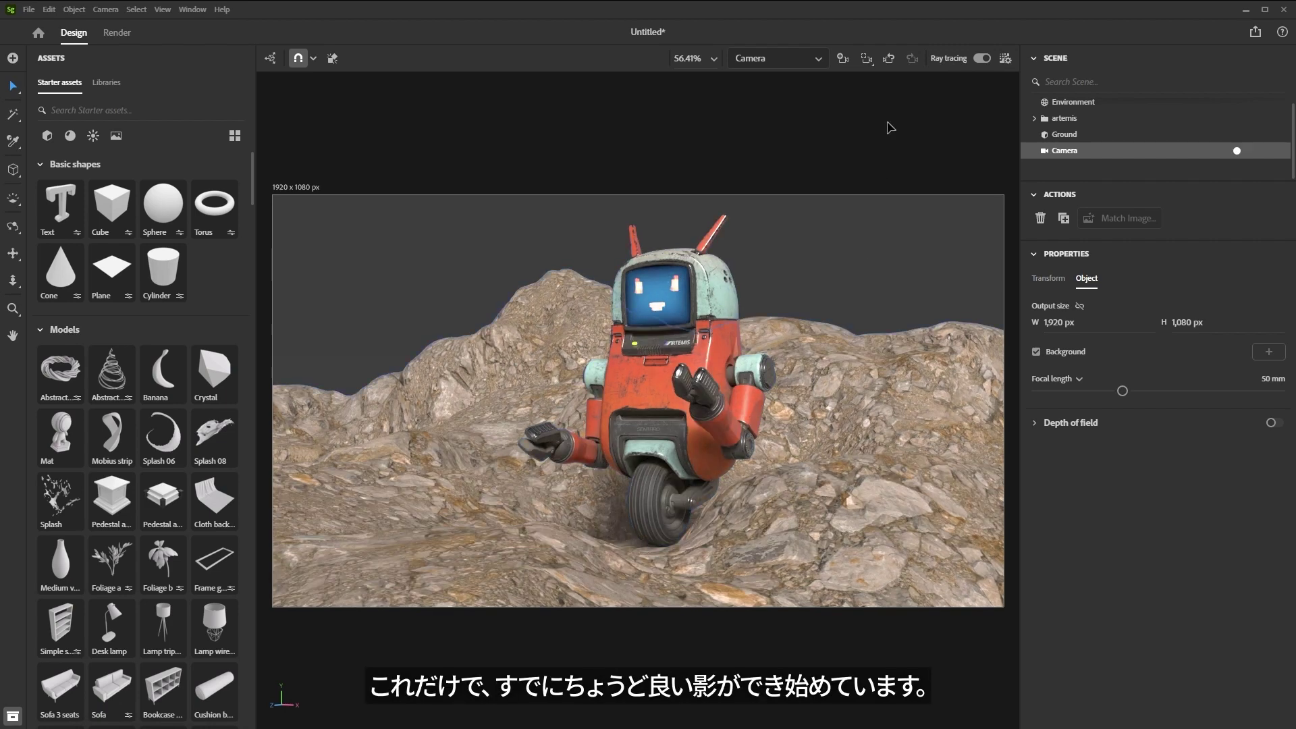
{"action": "left_click", "coordinate": [1005, 60]}
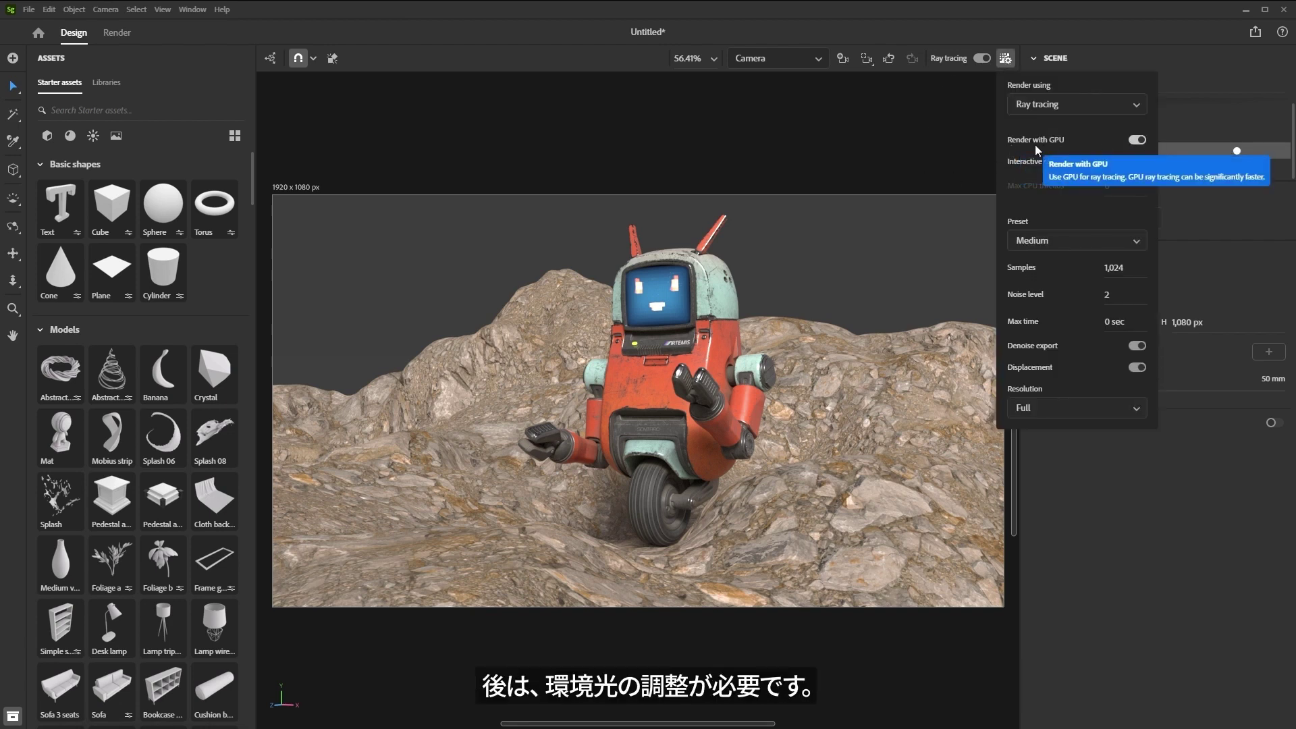
{"action": "left_click", "coordinate": [1004, 58]}
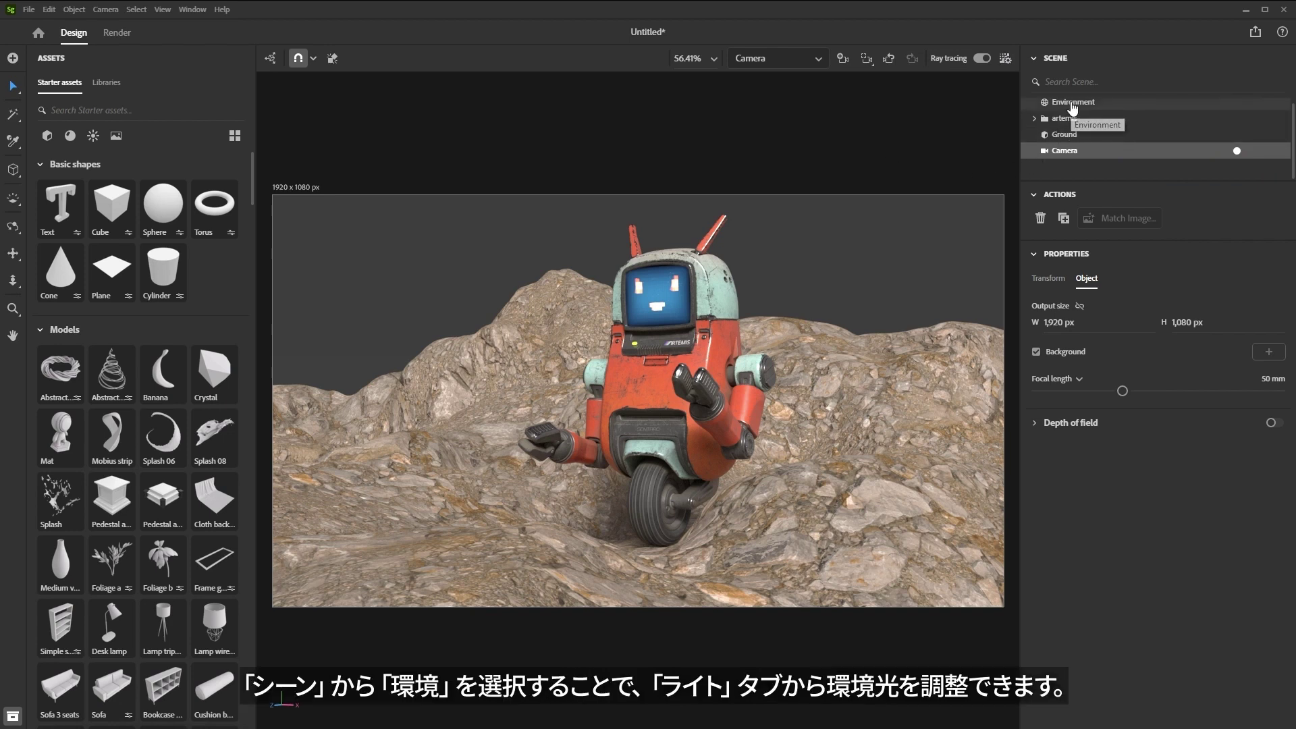
Select the Environment's light settings and rotate the environment light around the scene to change the shadows on the robot.
{"action": "left_click", "coordinate": [1072, 105]}
{"action": "left_click", "coordinate": [1131, 283]}
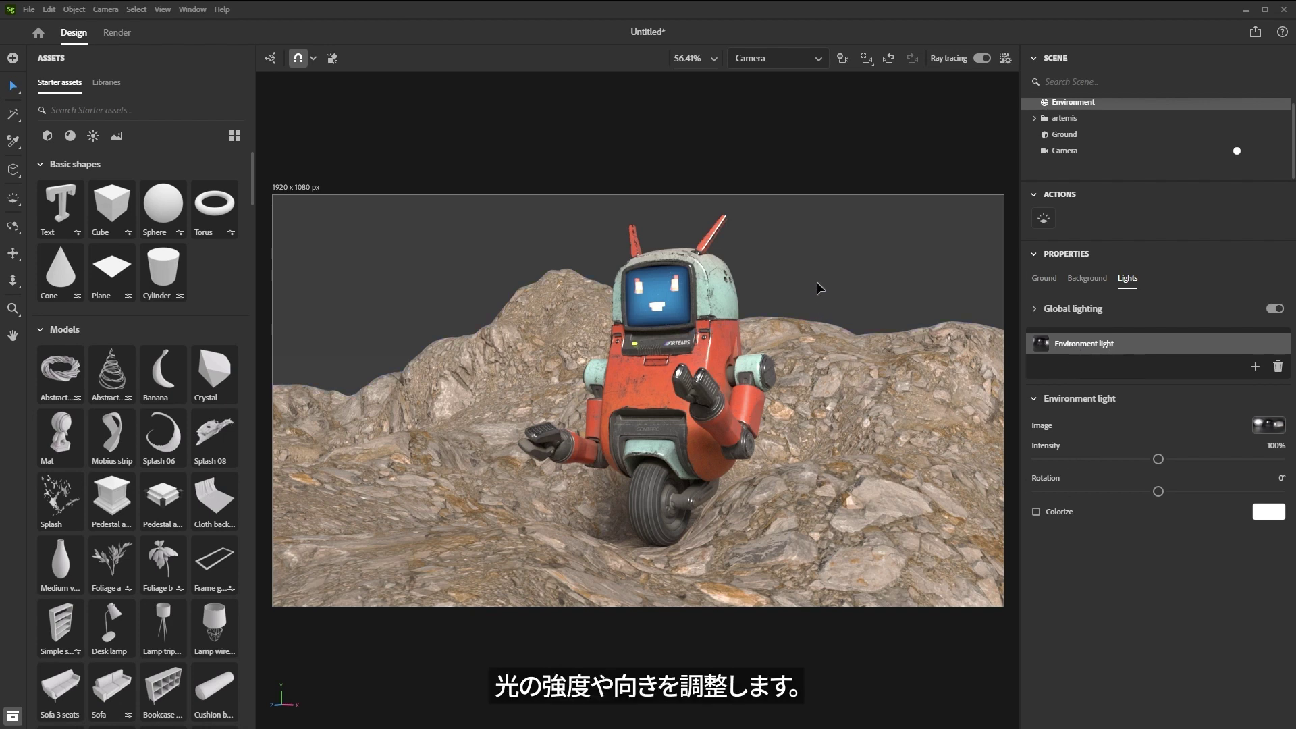
{"action": "right_click_drag", "start_coordinate": [820, 290], "coordinate": [707, 289], "text": "shift"}
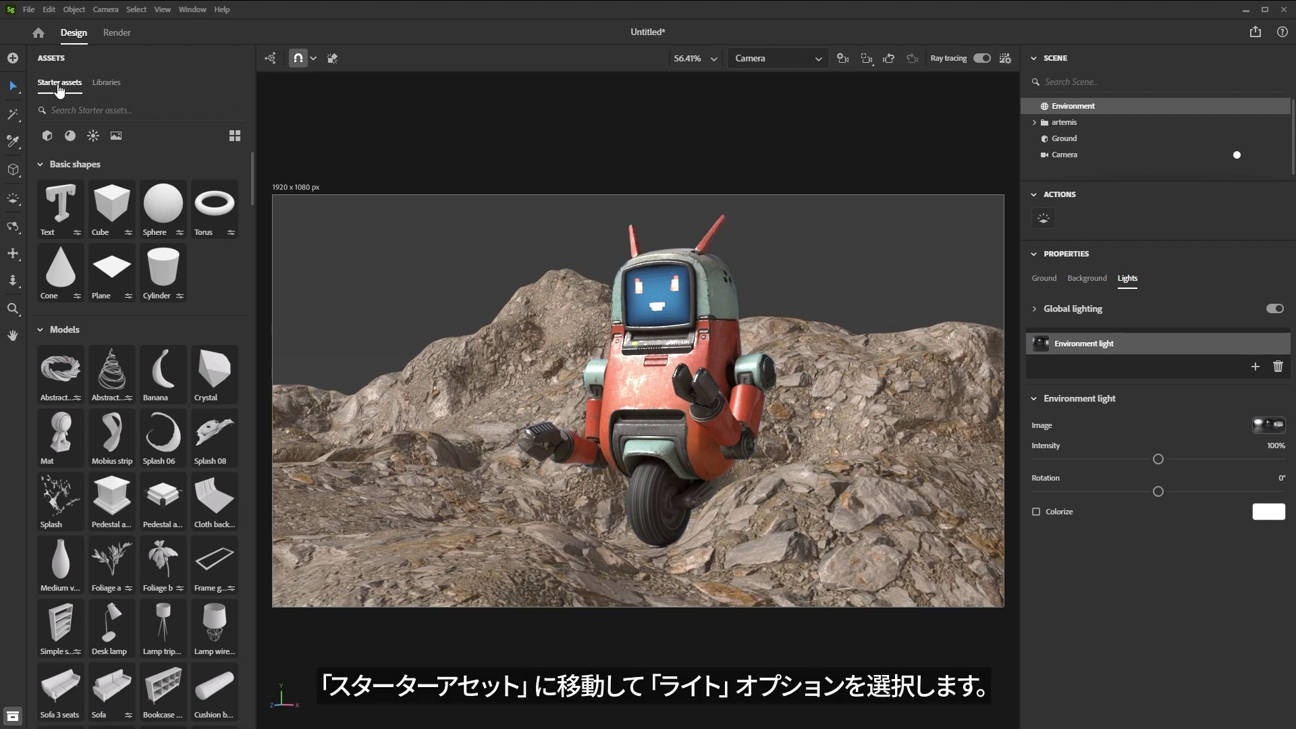
Apply the Corsica beach environment light from the starter assets and rotate it slightly to adjust the lighting angle.
{"action": "left_click", "coordinate": [93, 135]}
{"action": "scroll", "coordinate": [199, 326], "scroll_direction": "down", "scroll_amount": 5}
{"action": "scroll", "coordinate": [199, 328], "scroll_direction": "down", "scroll_amount": 6}
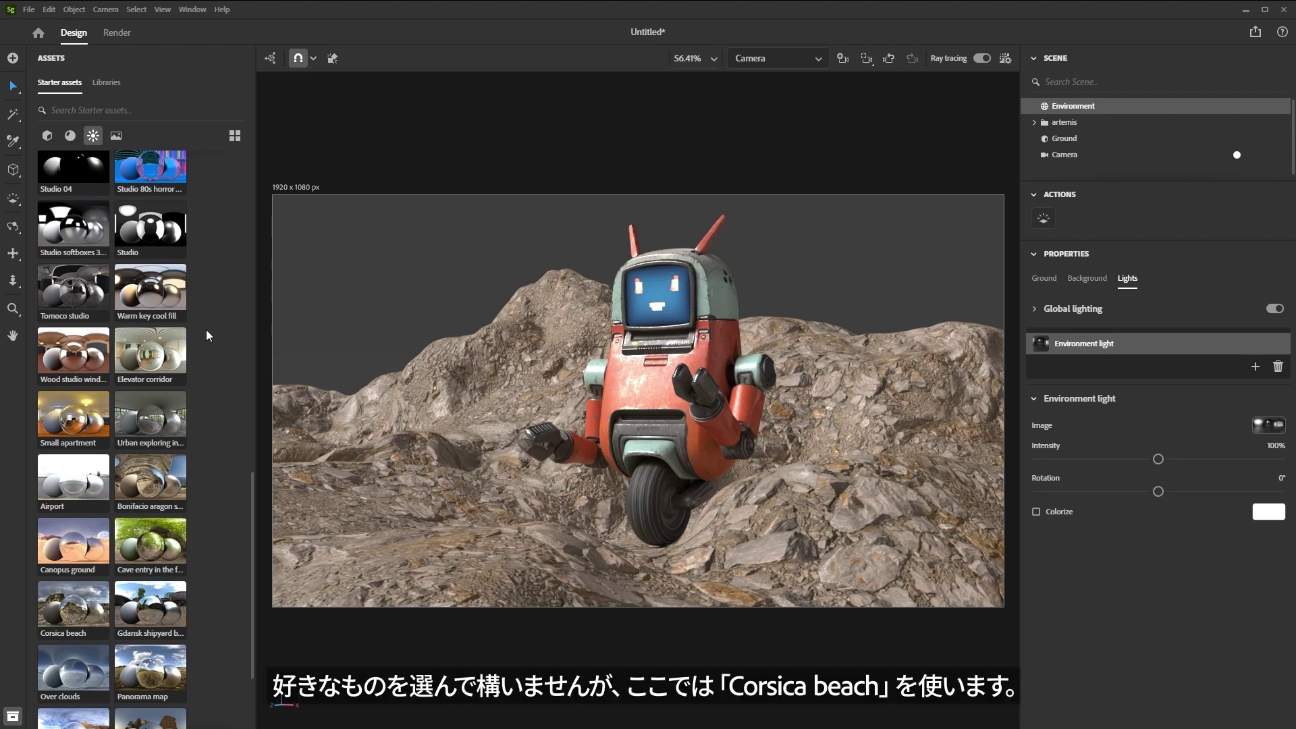
{"action": "scroll", "coordinate": [207, 330], "scroll_direction": "down", "scroll_amount": 2}
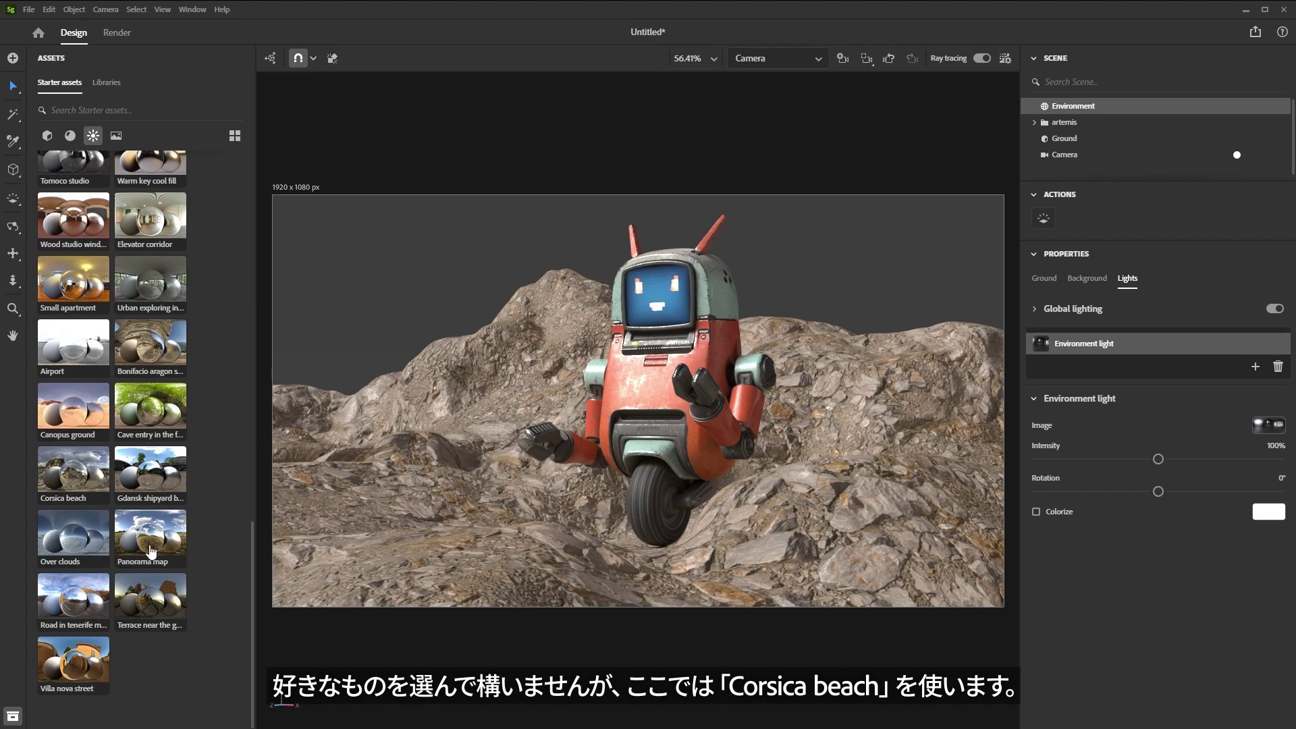
{"action": "left_click", "coordinate": [74, 477]}
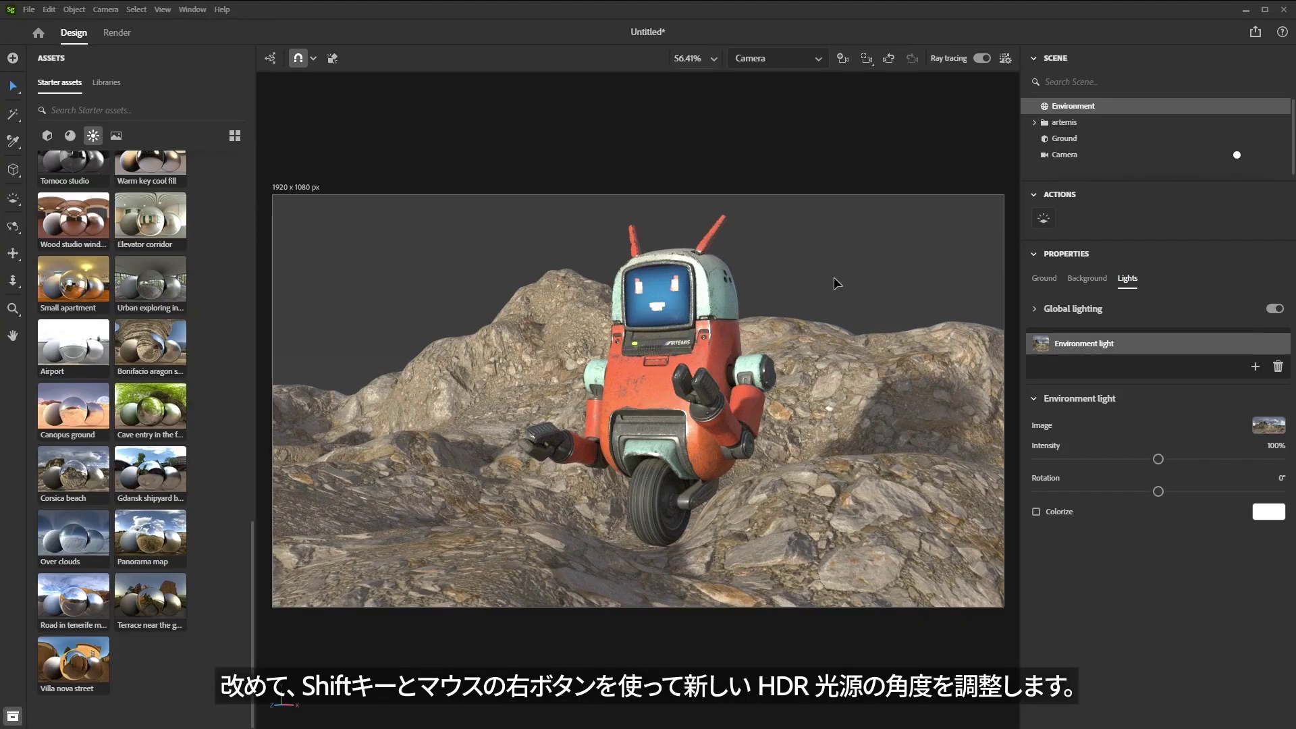
{"action": "mouse_move", "coordinate": [826, 274]}
{"action": "right_mouse_down", "text": "shift"}
{"action": "mouse_move", "coordinate": [912, 281]}
{"action": "mouse_move", "coordinate": [757, 280]}
{"action": "mouse_move", "coordinate": [818, 282]}
{"action": "mouse_move", "coordinate": [804, 278]}
{"action": "right_mouse_up", "text": "shift"}
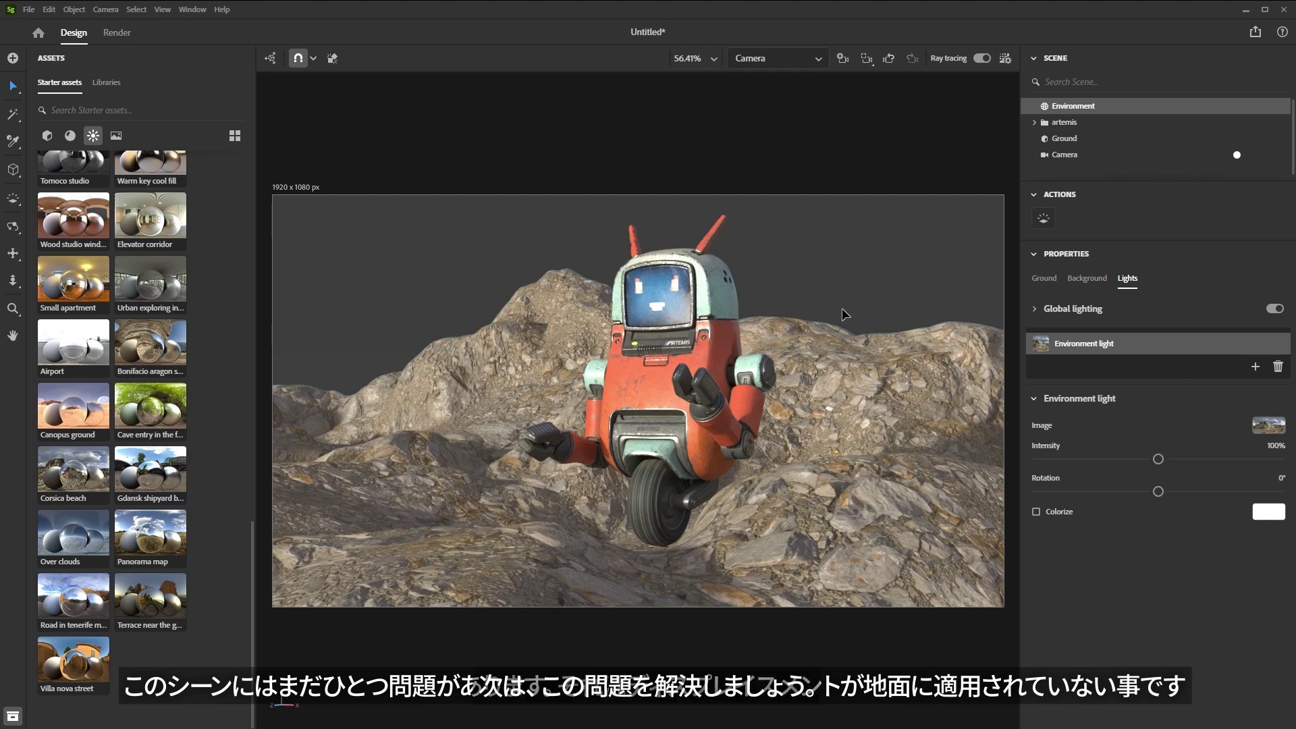
Enable displacement on the Ground model and set its tessellation mode to Uniform (total face budget).
{"action": "left_click", "coordinate": [1061, 142]}
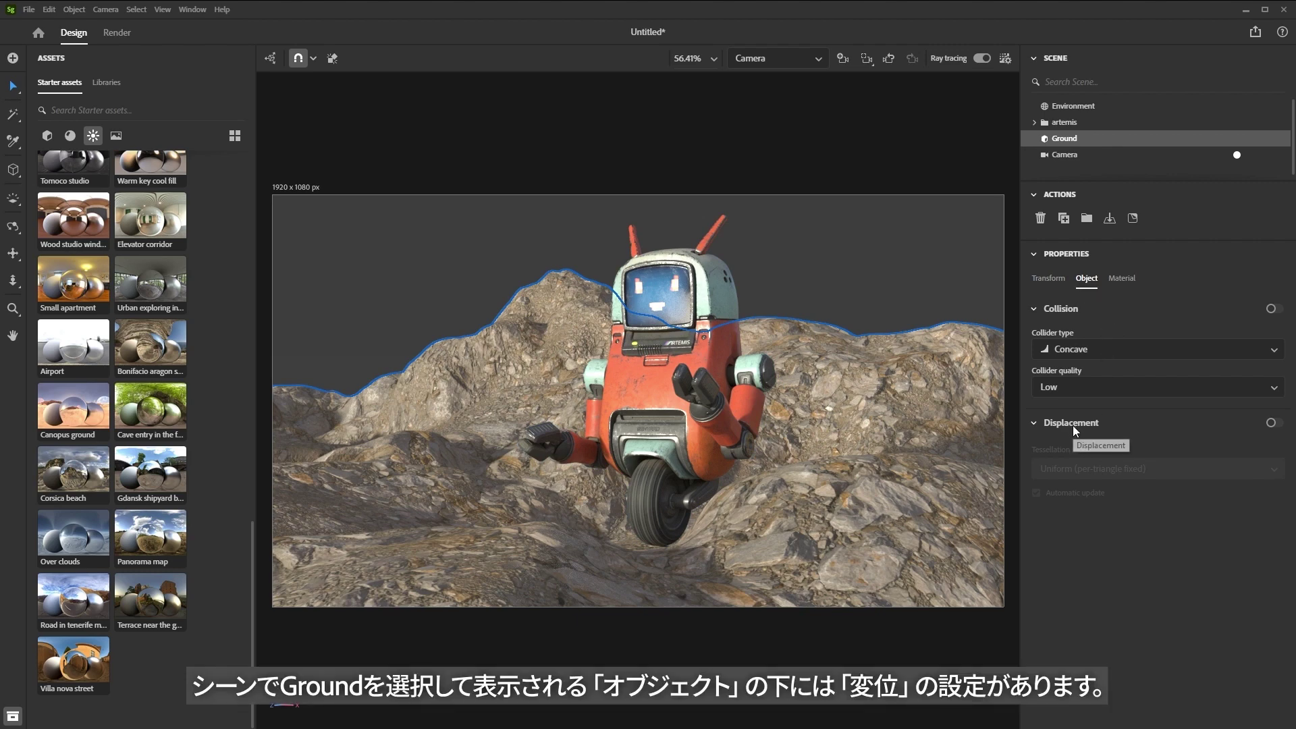
{"action": "left_click", "coordinate": [1271, 423]}
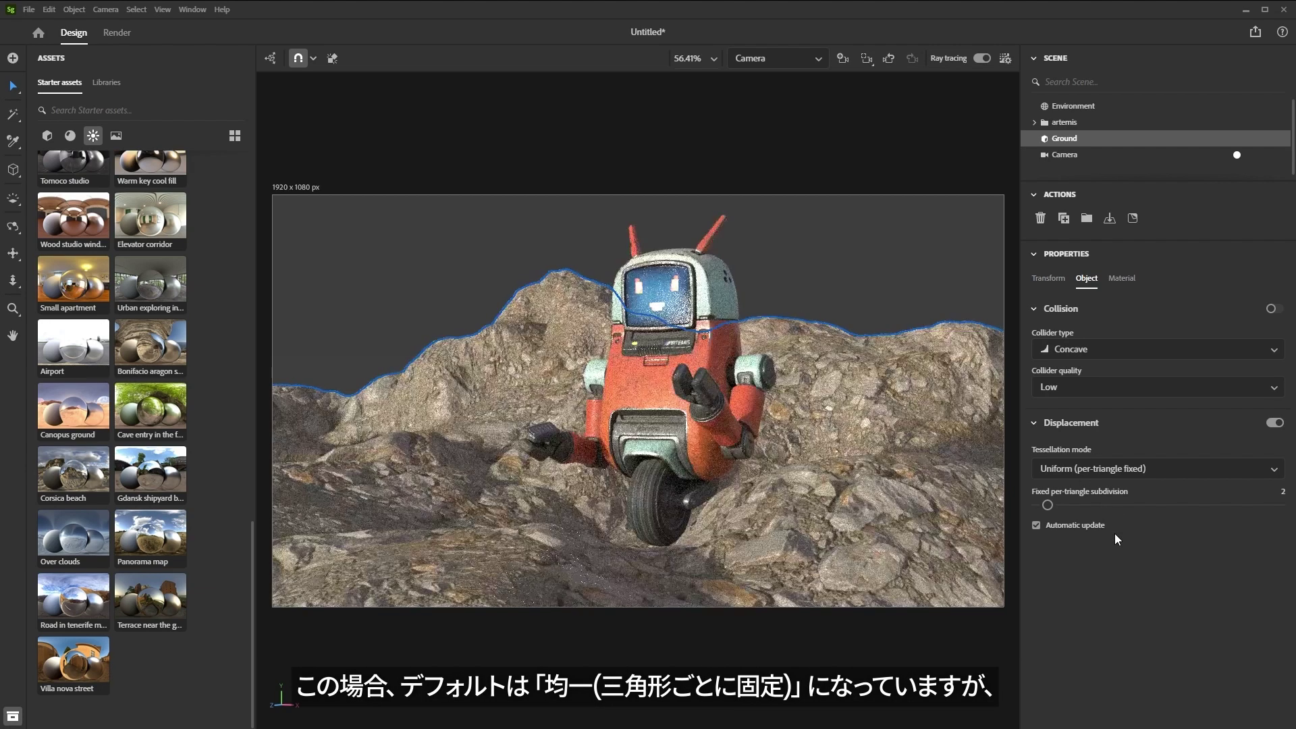
{"action": "left_click", "coordinate": [1109, 474]}
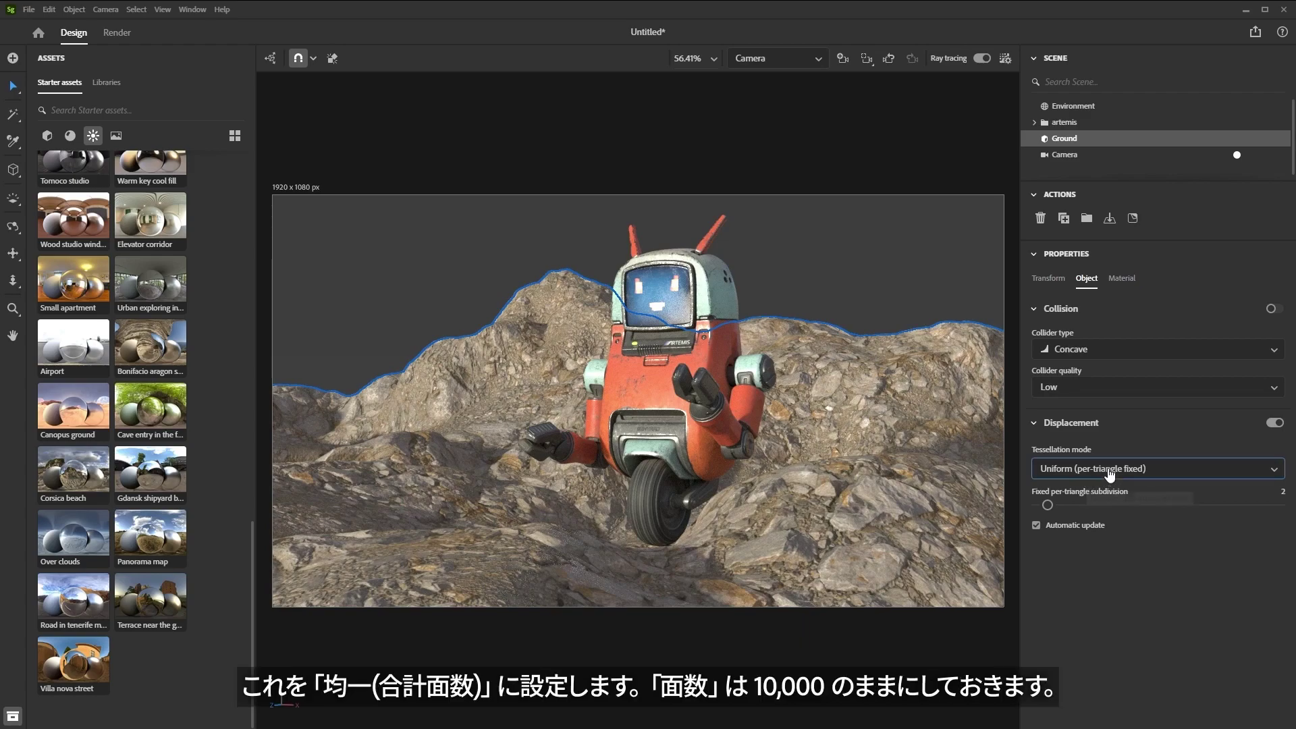
{"action": "left_click", "coordinate": [1100, 515]}
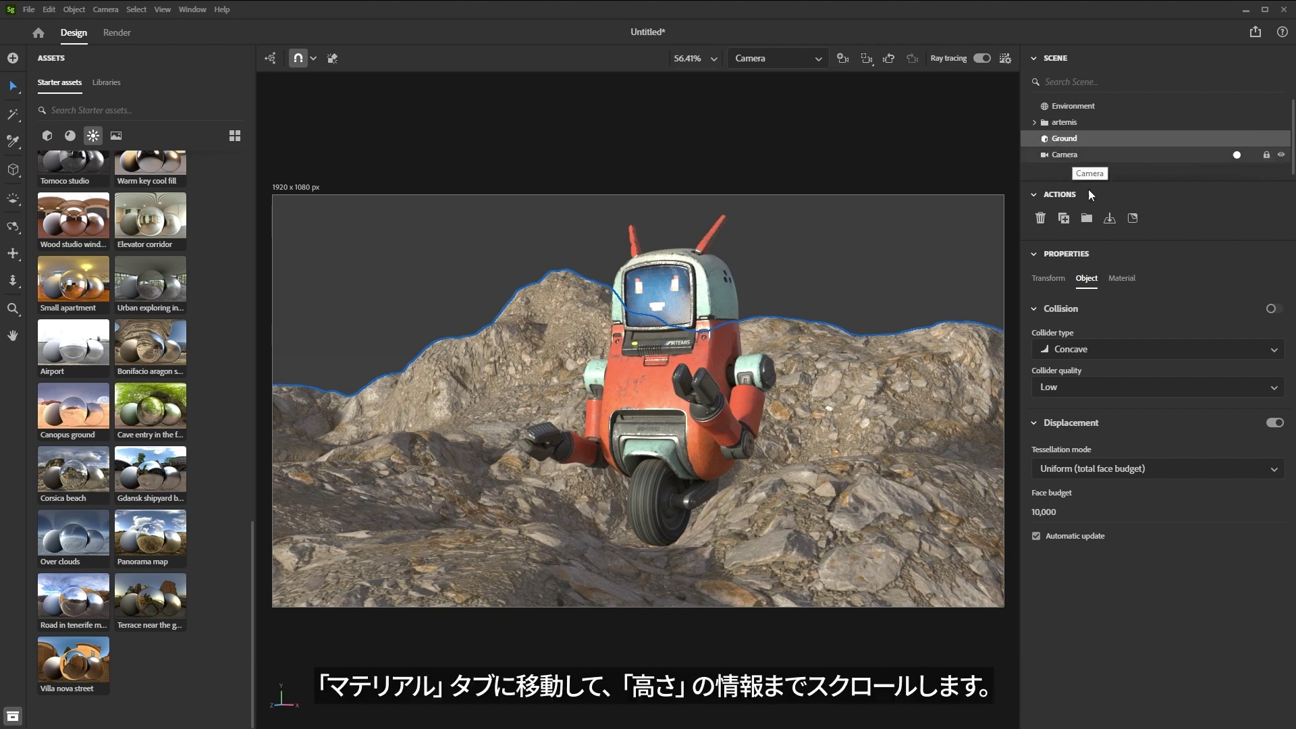
Set the height scale of the Ground's Sand Mine Rock Rubble material to 6.
{"action": "left_click", "coordinate": [1121, 279]}
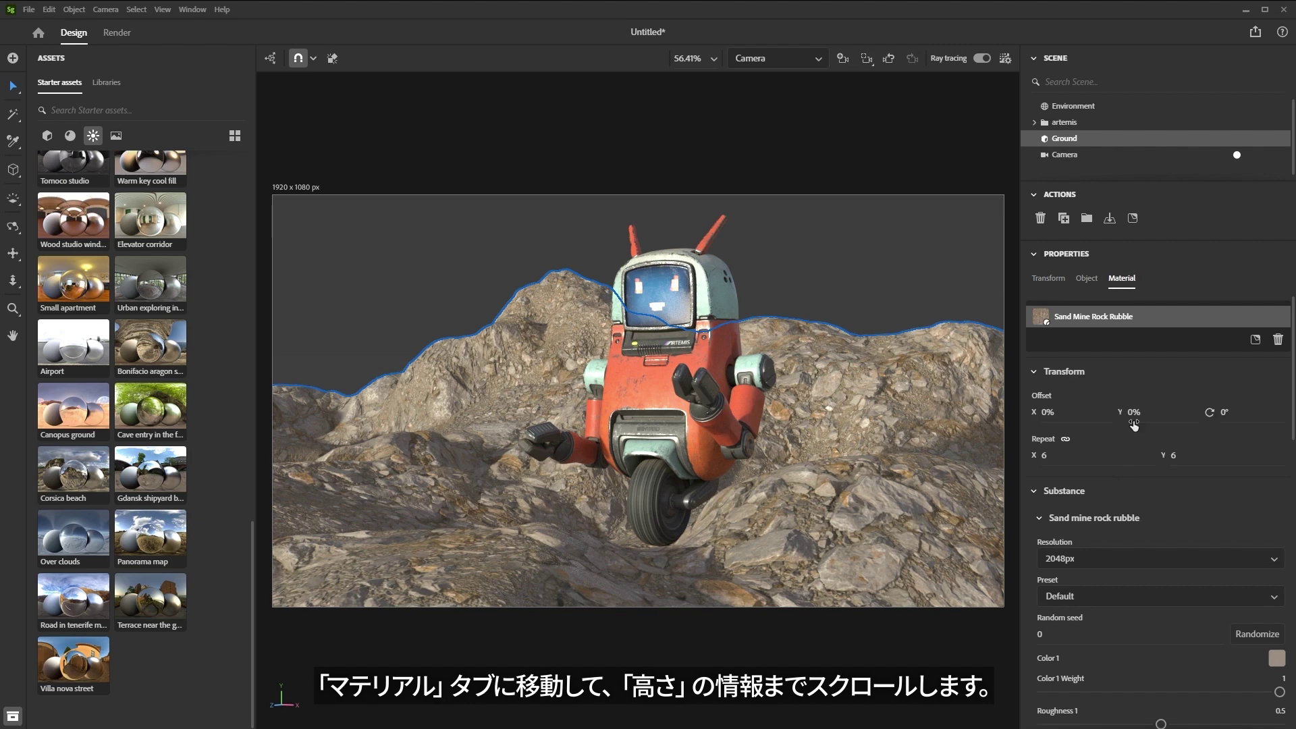
{"action": "scroll", "coordinate": [1132, 421], "scroll_direction": "down", "scroll_amount": 15}
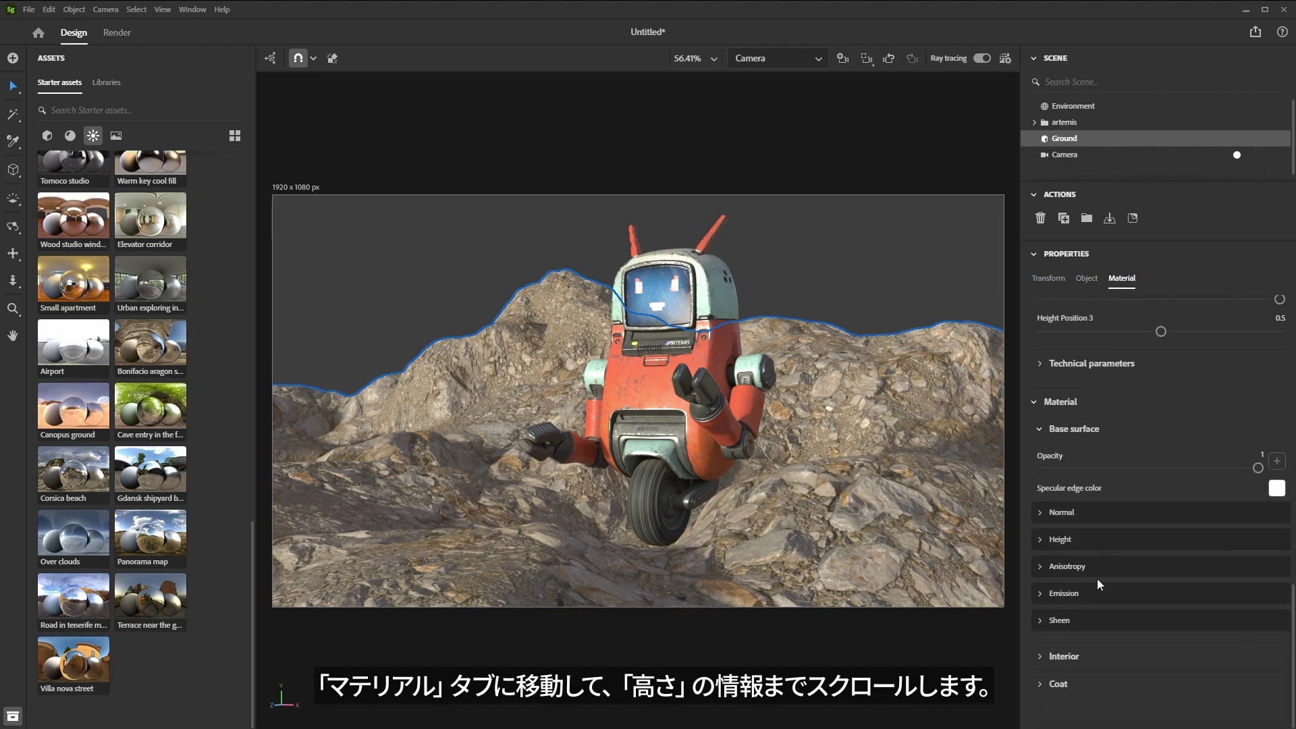
{"action": "left_click", "coordinate": [1040, 539]}
{"action": "scroll", "coordinate": [1093, 540], "scroll_direction": "down", "scroll_amount": 1}
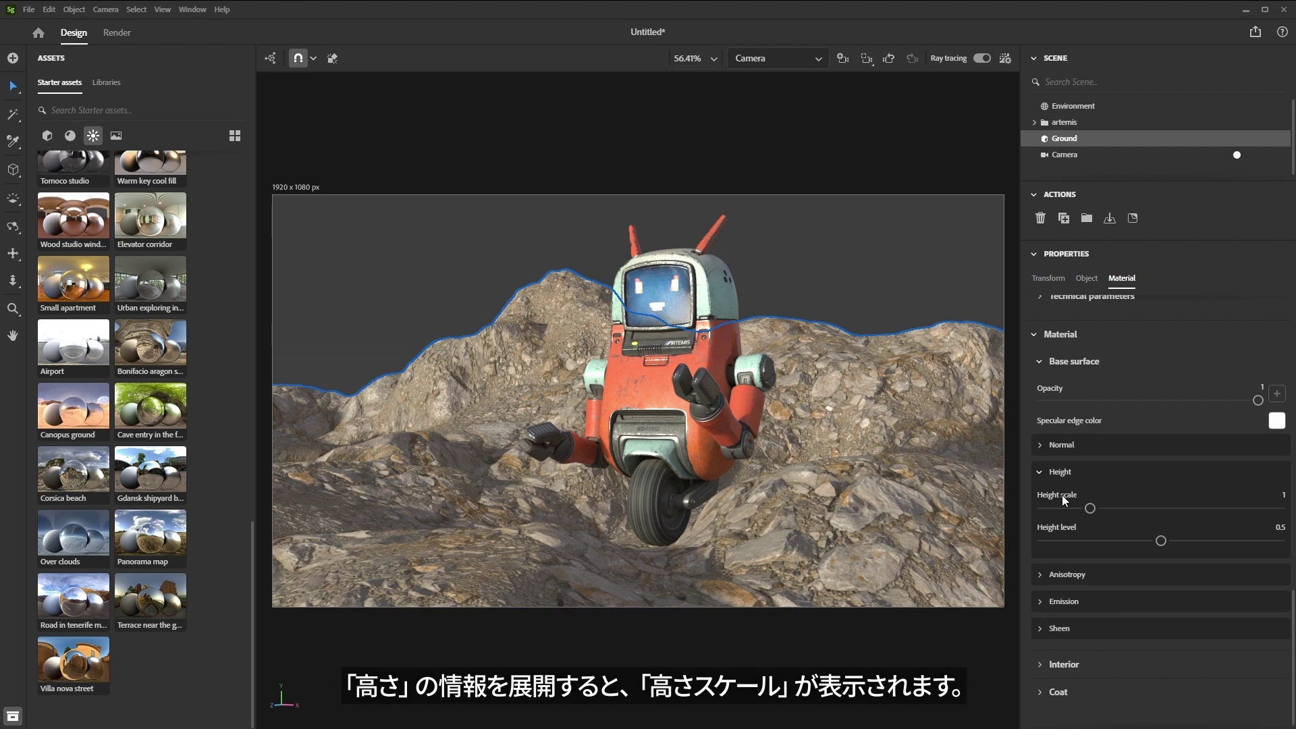
{"action": "left_click", "coordinate": [1276, 497]}
{"action": "key", "text": "Return"}
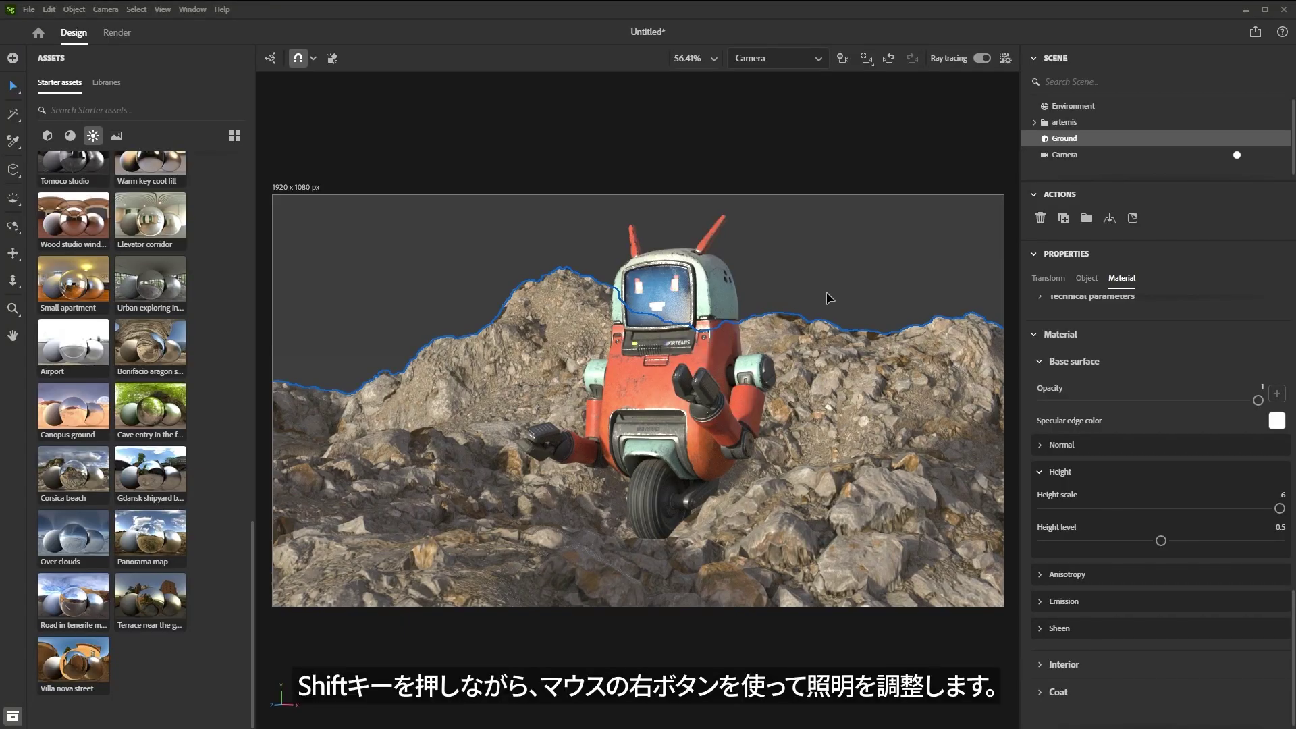
Rotate the environment light to relight the displaced rocks and review the Ground's displacement face budget.
{"action": "mouse_move", "coordinate": [826, 289]}
{"action": "right_mouse_down", "text": "shift"}
{"action": "mouse_move", "coordinate": [877, 294]}
{"action": "mouse_move", "coordinate": [794, 290]}
{"action": "mouse_move", "coordinate": [1010, 307]}
{"action": "right_mouse_up", "text": "shift"}
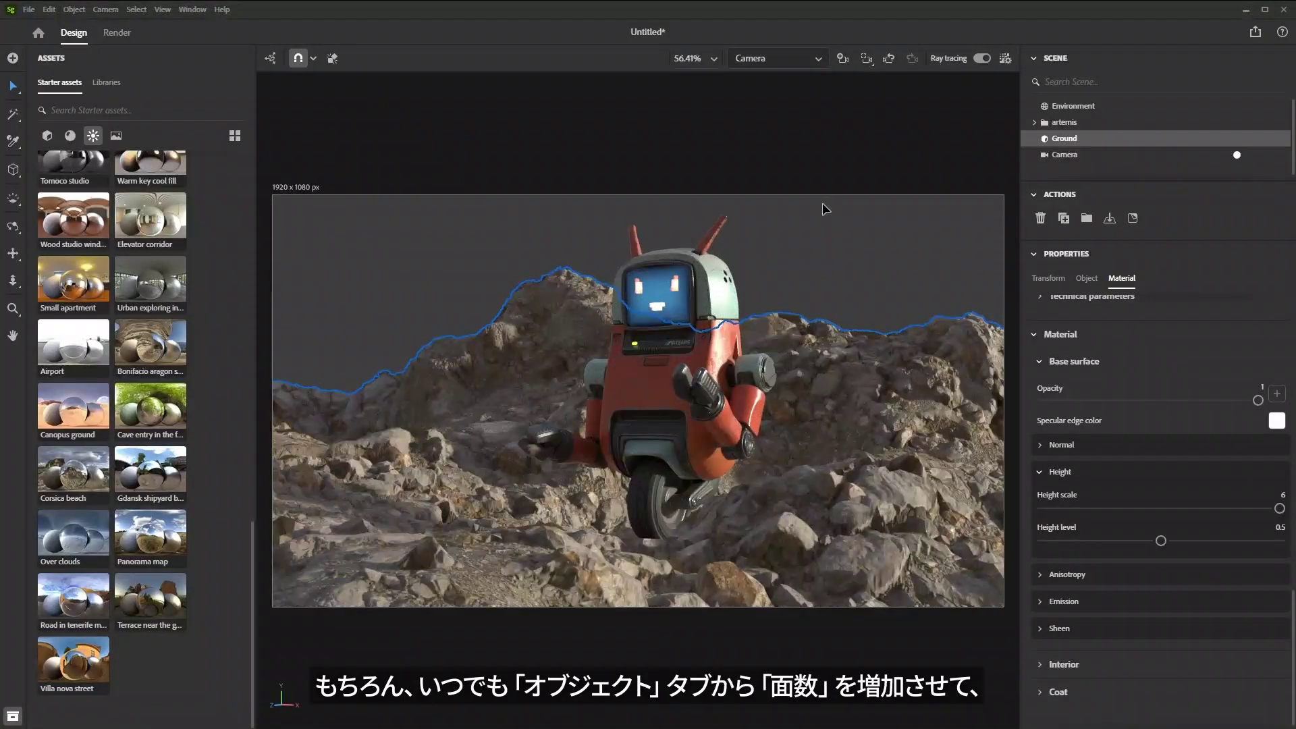
{"action": "left_click", "coordinate": [1087, 279]}
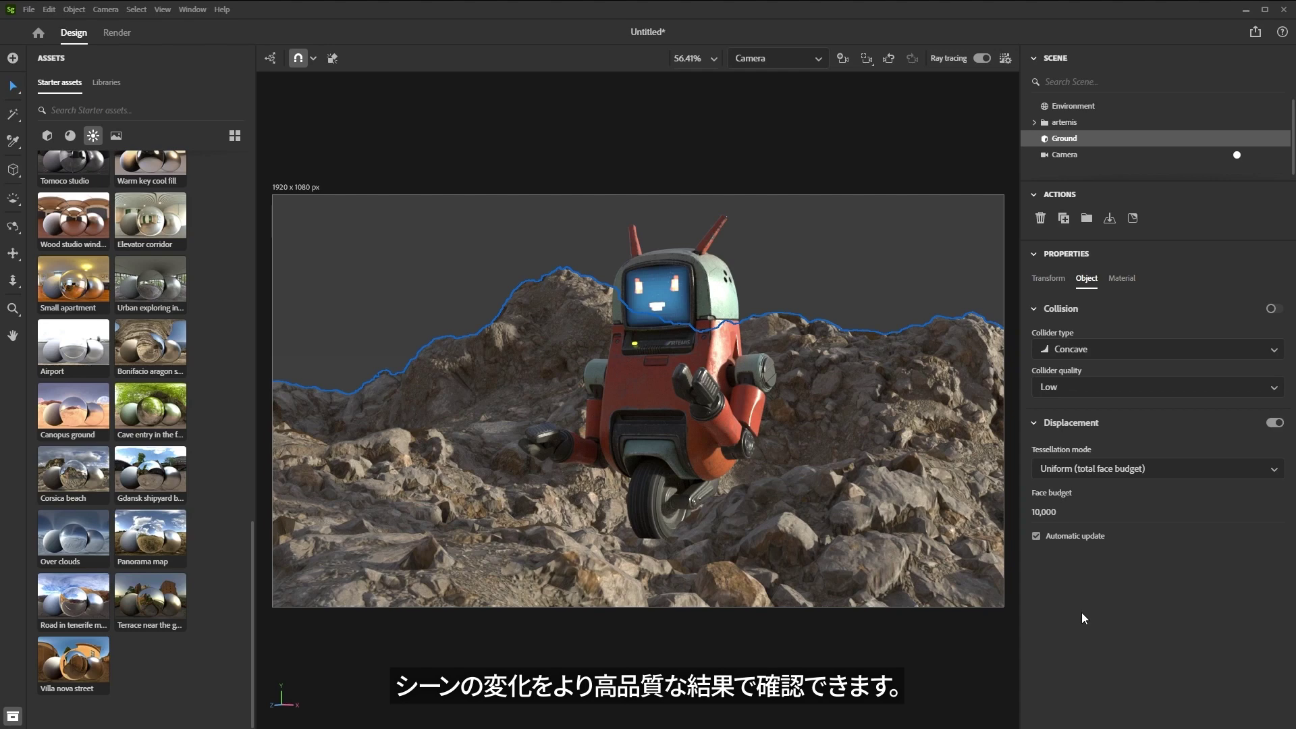
Add the cloudy sky image as the background of the Camera.
{"action": "left_click", "coordinate": [851, 253]}
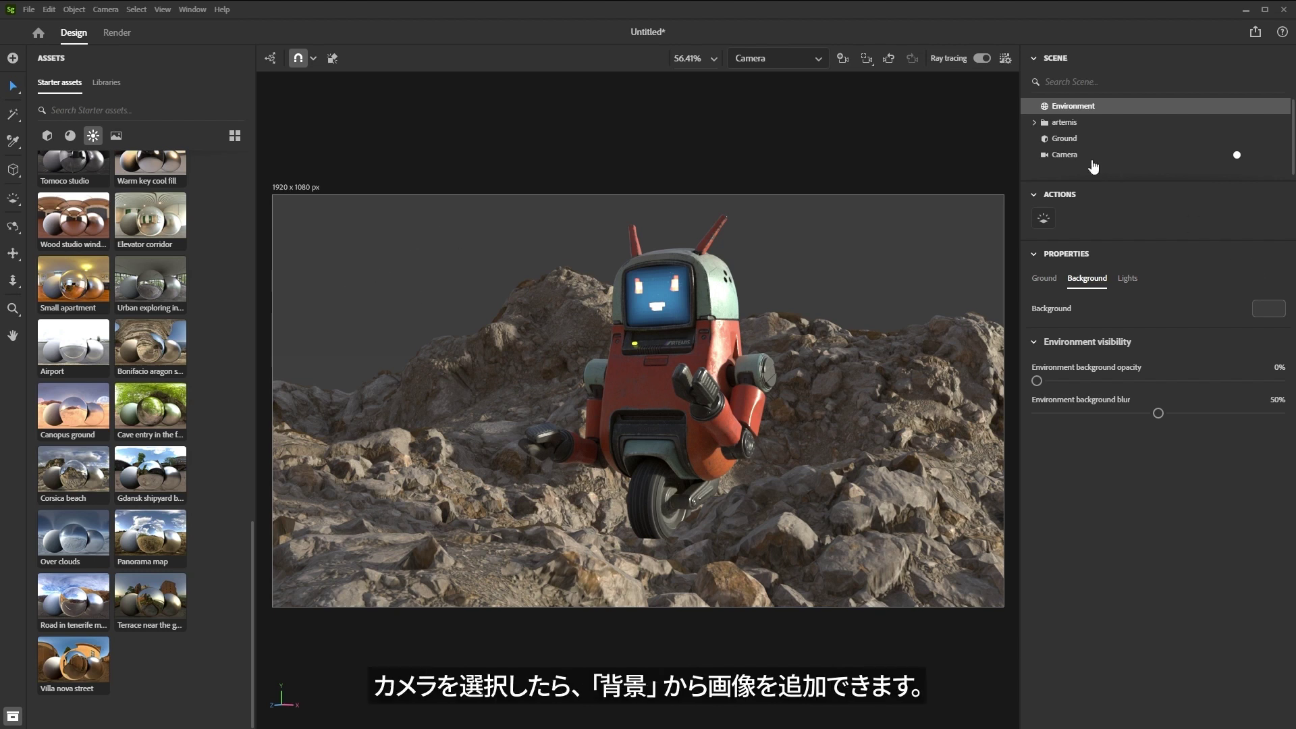
{"action": "left_click", "coordinate": [1073, 156]}
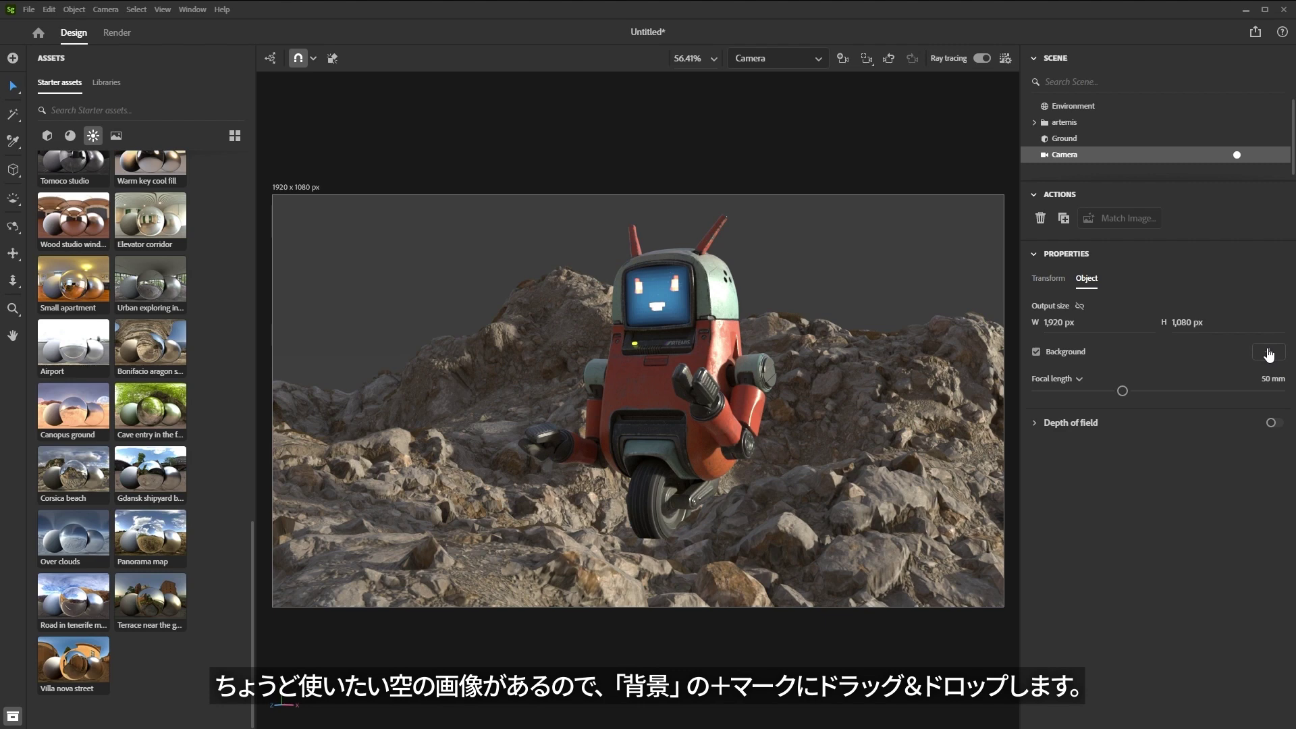
{"action": "left_click_drag", "start_coordinate": [1295, 203], "coordinate": [1268, 354]}
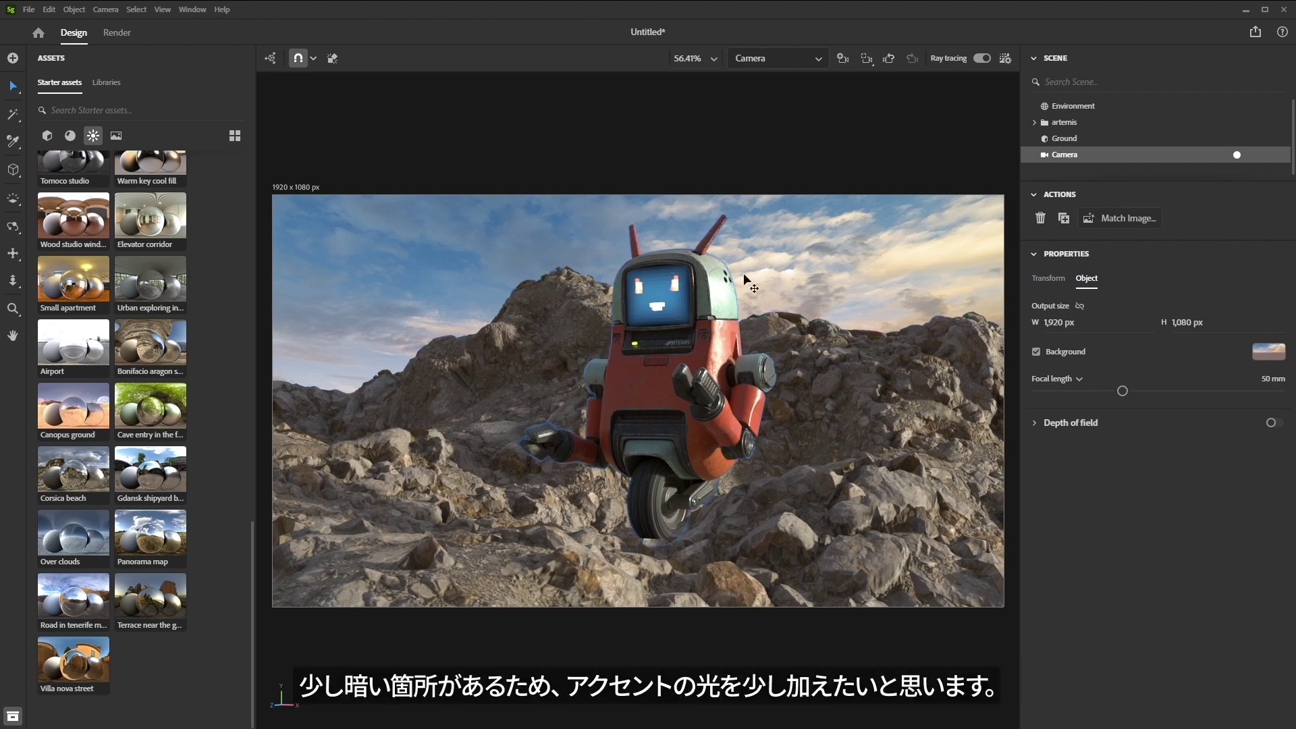
Switch to the Viewport camera and place an Area light from the starter assets beside the robot's head.
{"action": "left_click", "coordinate": [801, 62]}
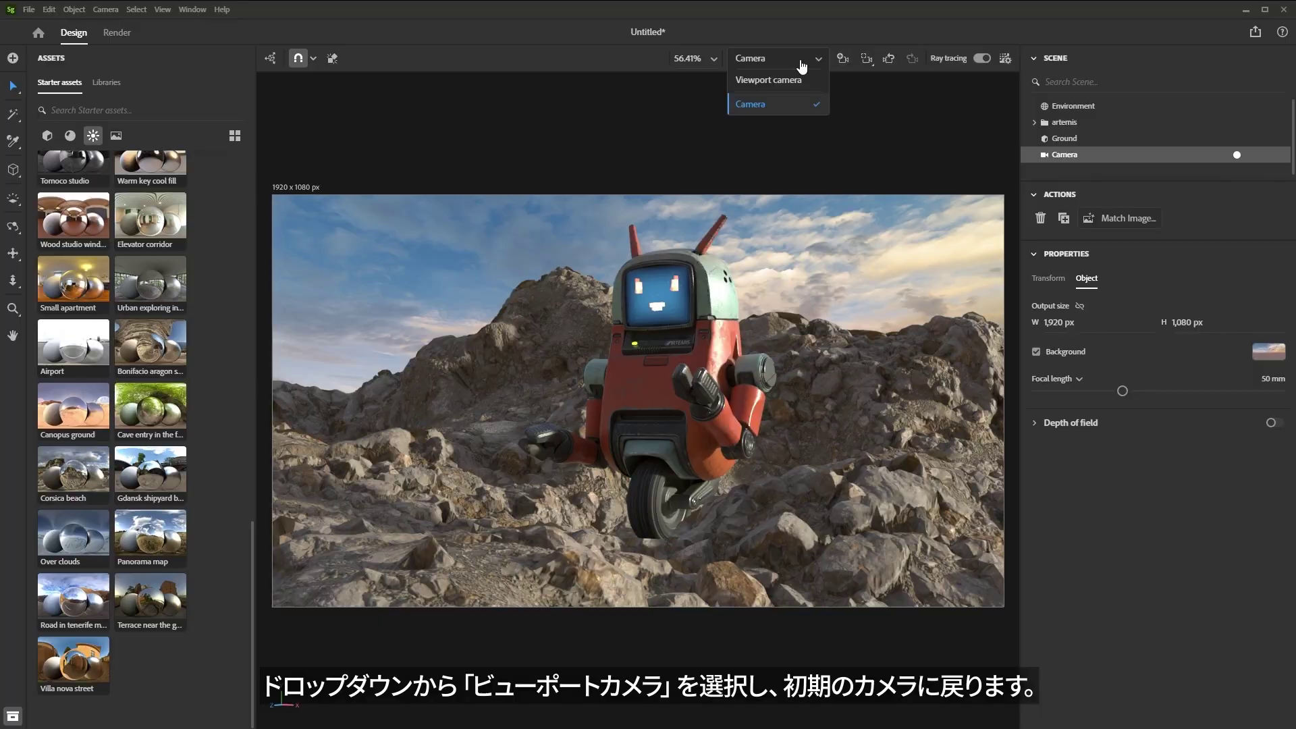
{"action": "left_click", "coordinate": [793, 93]}
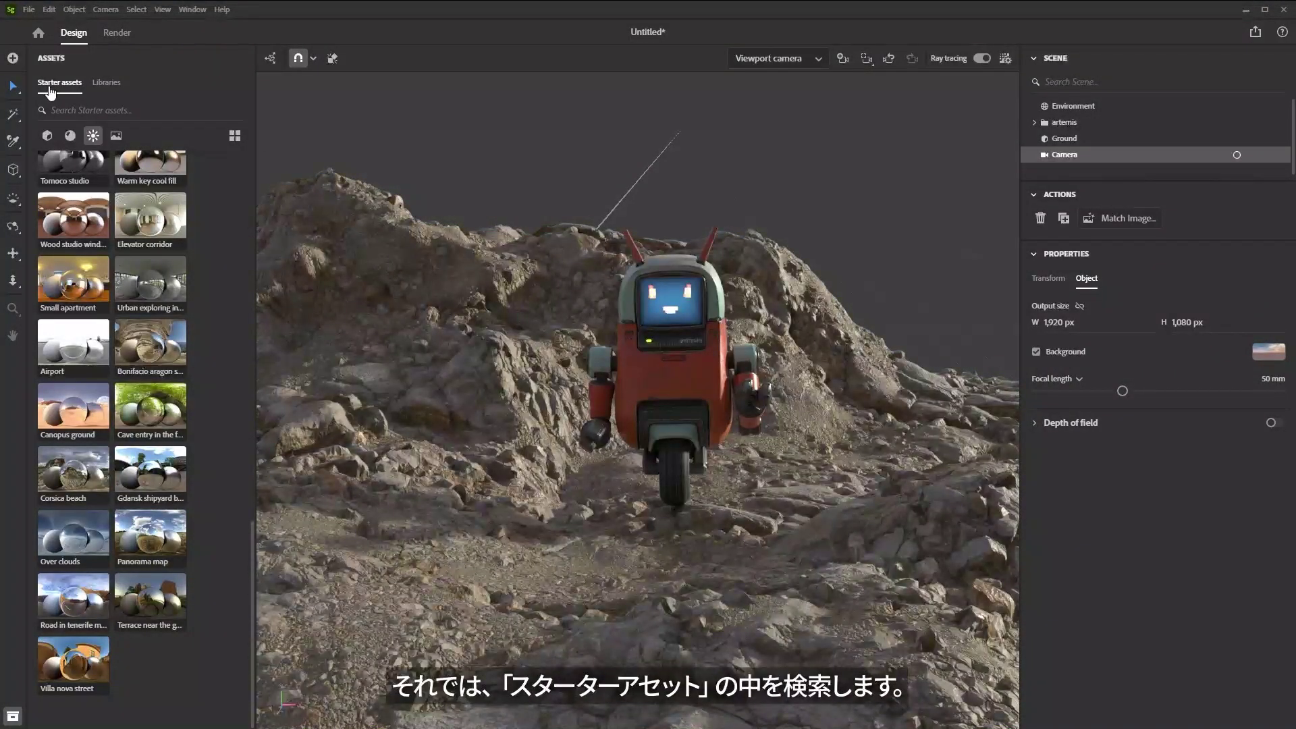
{"action": "scroll", "coordinate": [140, 329], "scroll_direction": "up", "scroll_amount": 15}
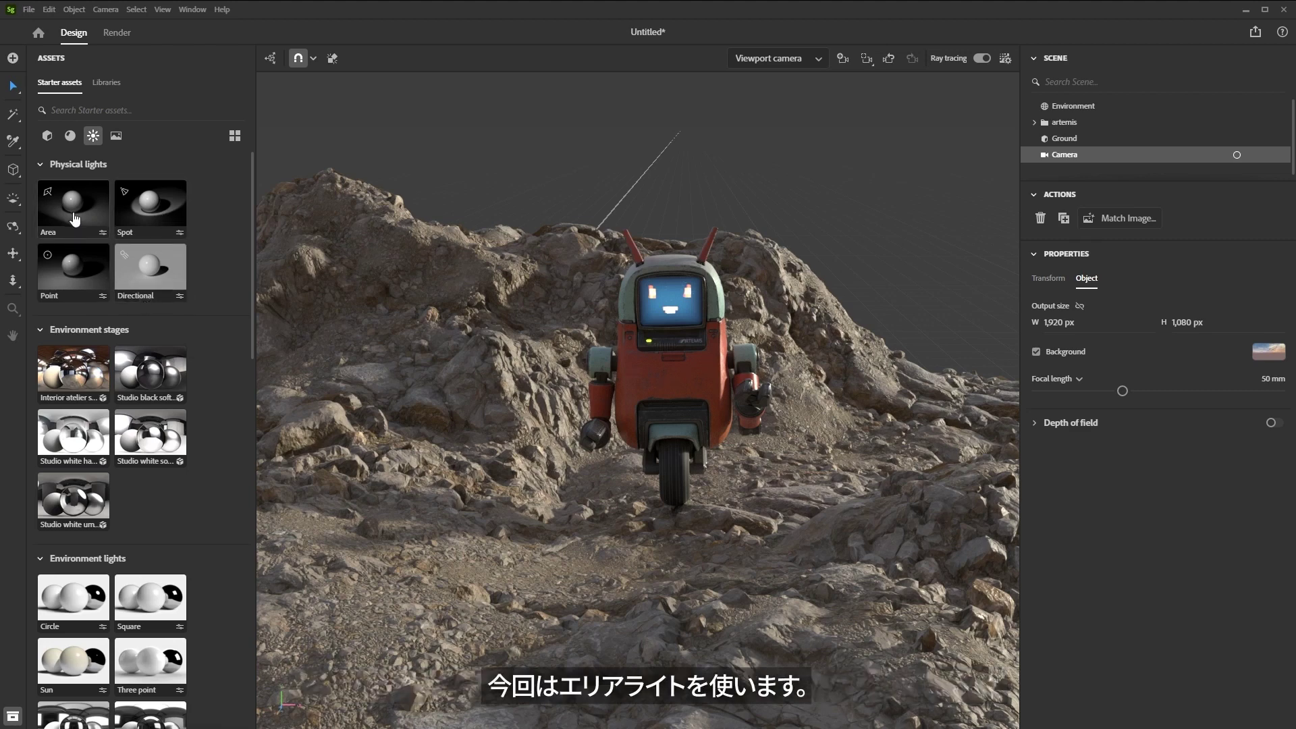
{"action": "mouse_move", "coordinate": [73, 213]}
{"action": "left_mouse_down"}
{"action": "mouse_move", "coordinate": [140, 248]}
{"action": "mouse_move", "coordinate": [742, 398]}
{"action": "left_mouse_up"}
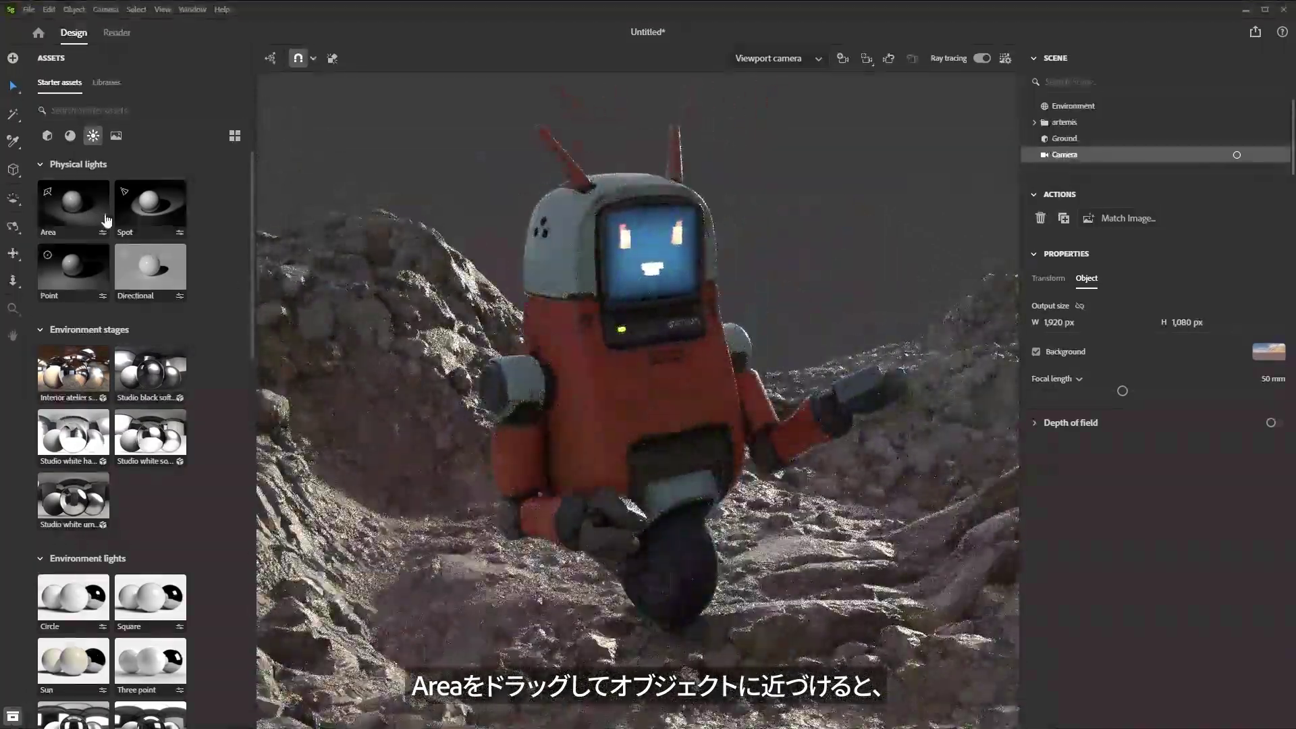
{"action": "mouse_move", "coordinate": [73, 206]}
{"action": "left_mouse_down"}
{"action": "mouse_move", "coordinate": [210, 386]}
{"action": "mouse_move", "coordinate": [672, 383]}
{"action": "mouse_move", "coordinate": [581, 391]}
{"action": "mouse_move", "coordinate": [556, 255]}
{"action": "left_mouse_up"}
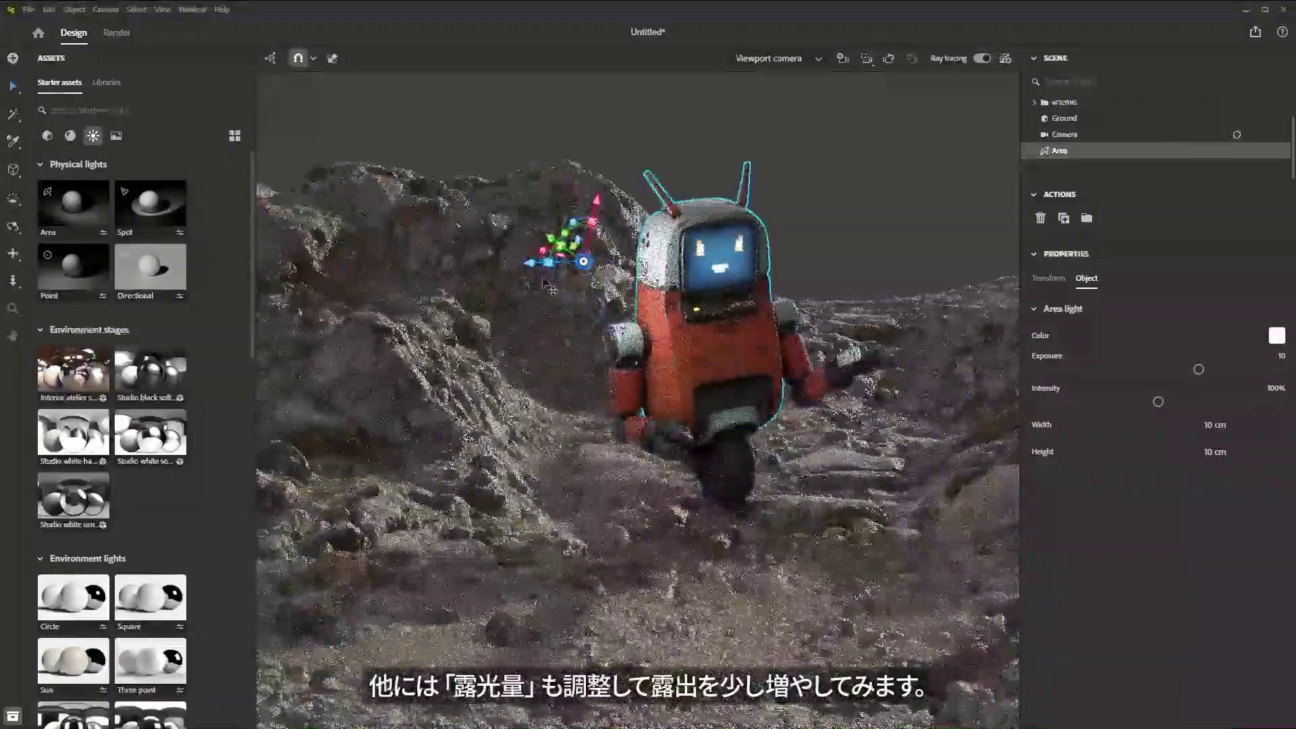
Move the area light farther from the robot and raise its exposure to 13.5.
{"action": "mouse_move", "coordinate": [529, 263]}
{"action": "left_mouse_down"}
{"action": "mouse_move", "coordinate": [413, 266]}
{"action": "mouse_move", "coordinate": [414, 226]}
{"action": "left_mouse_up"}
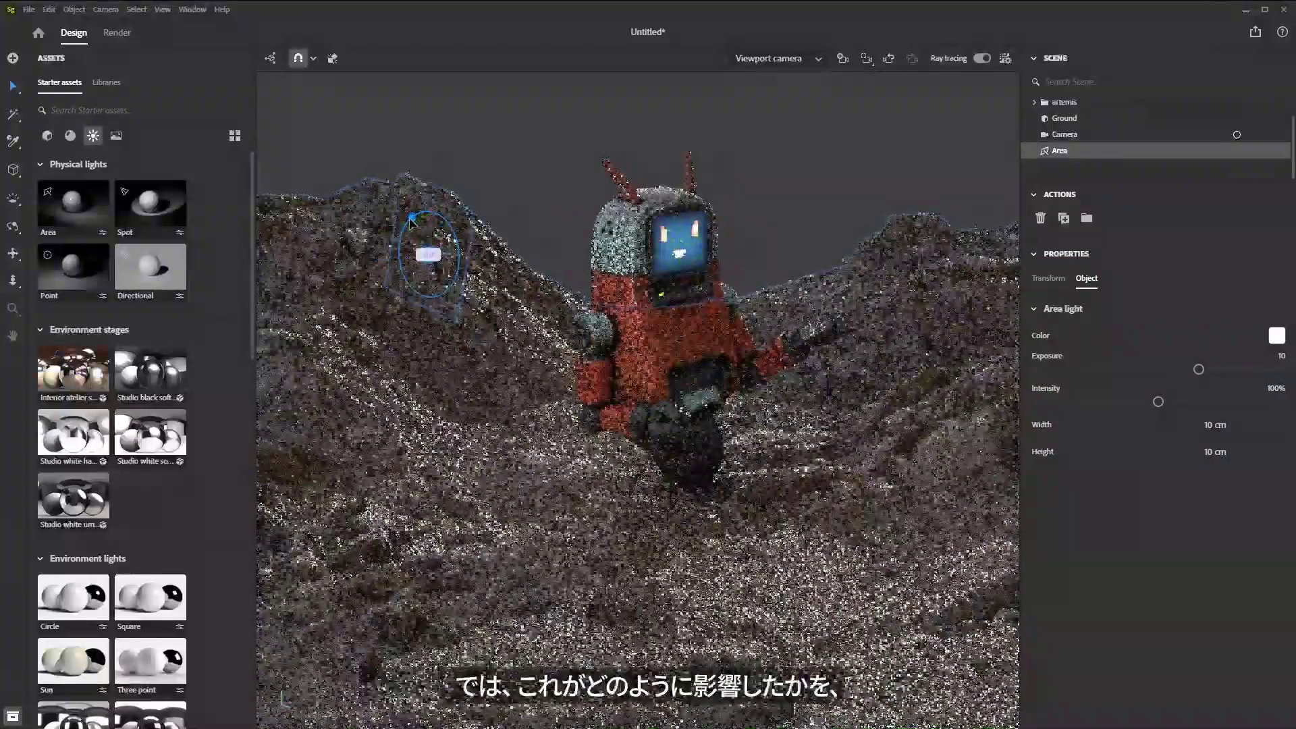
{"action": "scroll", "coordinate": [727, 359], "scroll_direction": "up", "scroll_amount": 2}
{"action": "scroll", "coordinate": [727, 359], "scroll_direction": "up", "scroll_amount": 3}
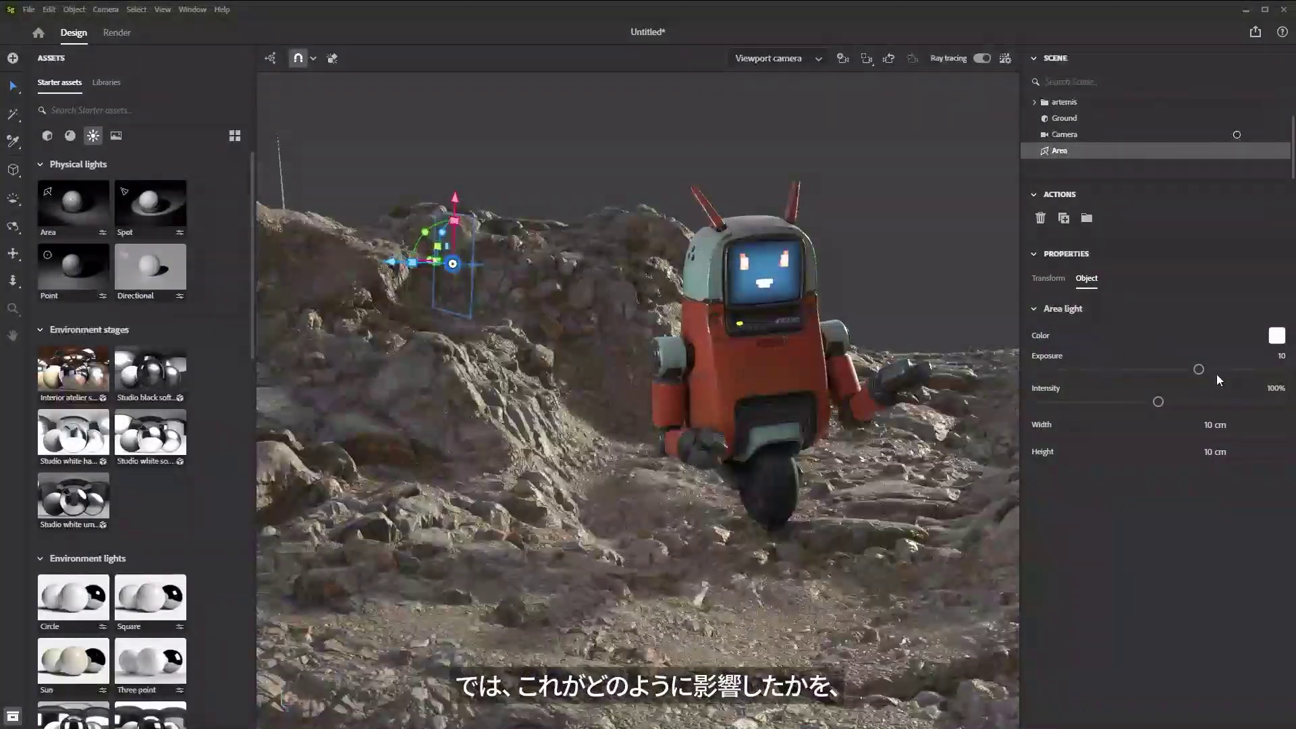
{"action": "left_click_drag", "start_coordinate": [1200, 371], "coordinate": [1254, 371]}
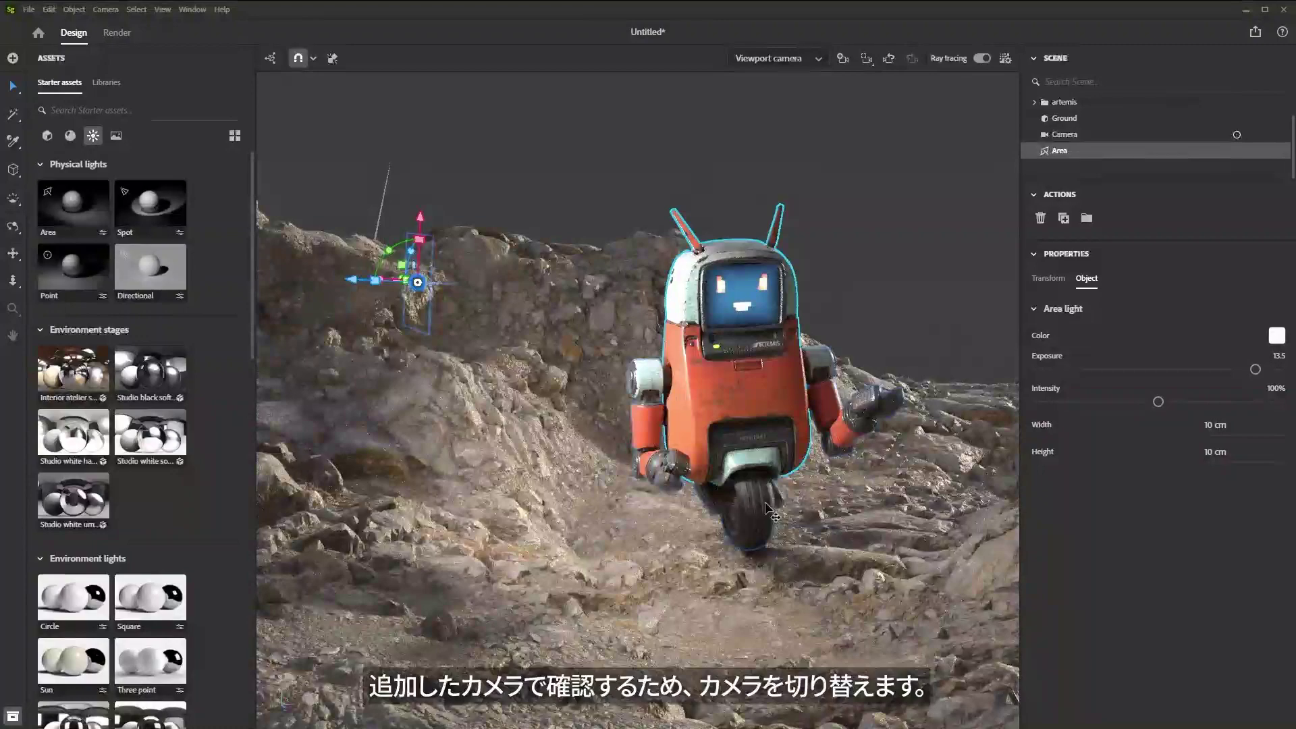
Switch back to the Camera view and reposition the area light above the rocks beside the robot to brighten its edge.
{"action": "left_click", "coordinate": [776, 59]}
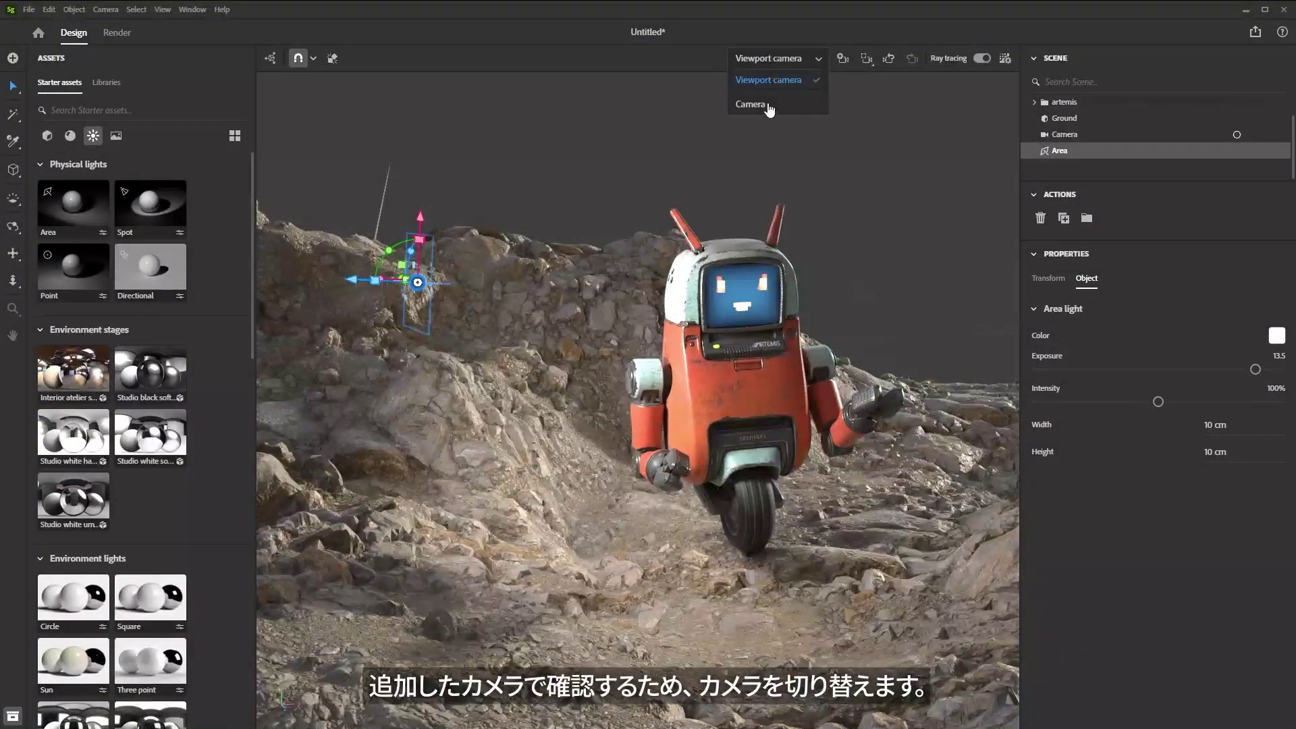
{"action": "left_click", "coordinate": [750, 105]}
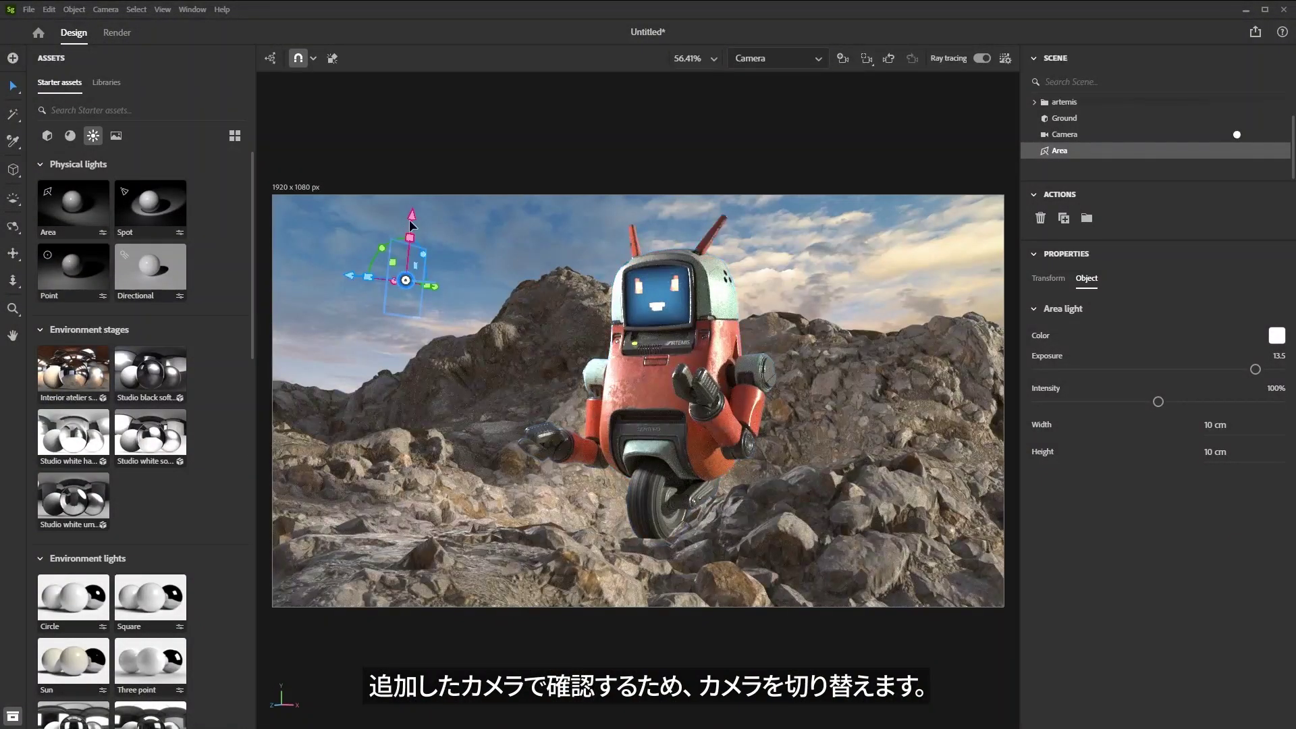
{"action": "left_click_drag", "start_coordinate": [405, 228], "coordinate": [413, 210]}
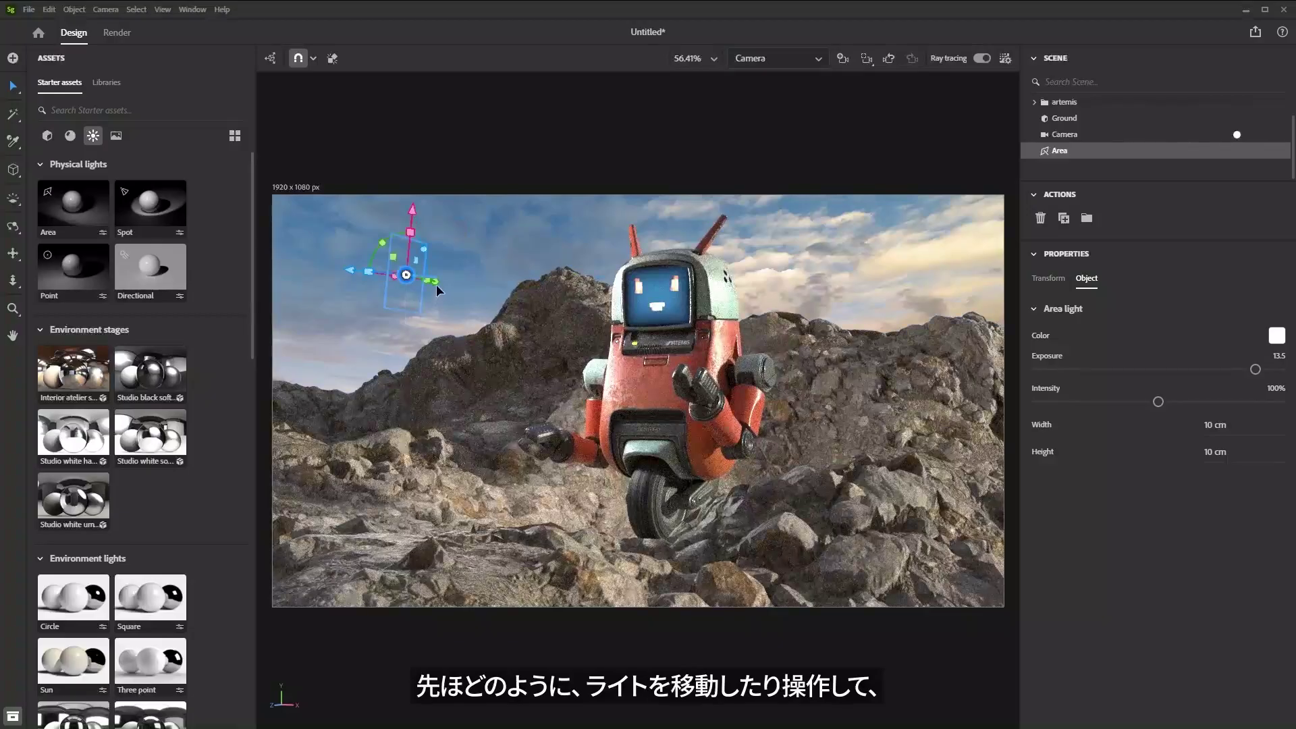
{"action": "left_click_drag", "start_coordinate": [436, 283], "coordinate": [496, 320]}
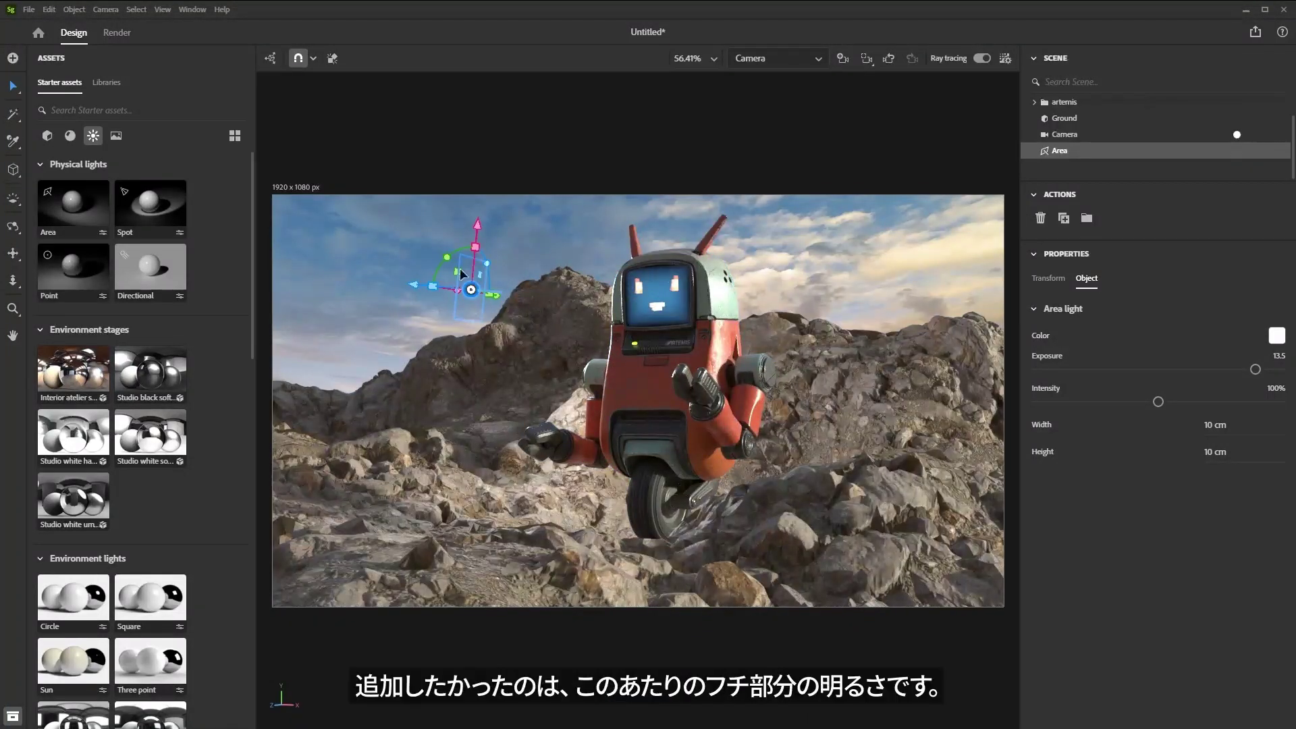
{"action": "mouse_move", "coordinate": [416, 286]}
{"action": "left_mouse_down"}
{"action": "mouse_move", "coordinate": [384, 289]}
{"action": "mouse_move", "coordinate": [411, 287]}
{"action": "left_mouse_up"}
{"action": "left_click_drag", "start_coordinate": [475, 231], "coordinate": [475, 197]}
{"action": "mouse_move", "coordinate": [474, 273]}
{"action": "left_mouse_down"}
{"action": "mouse_move", "coordinate": [442, 267]}
{"action": "mouse_move", "coordinate": [469, 268]}
{"action": "left_mouse_up"}
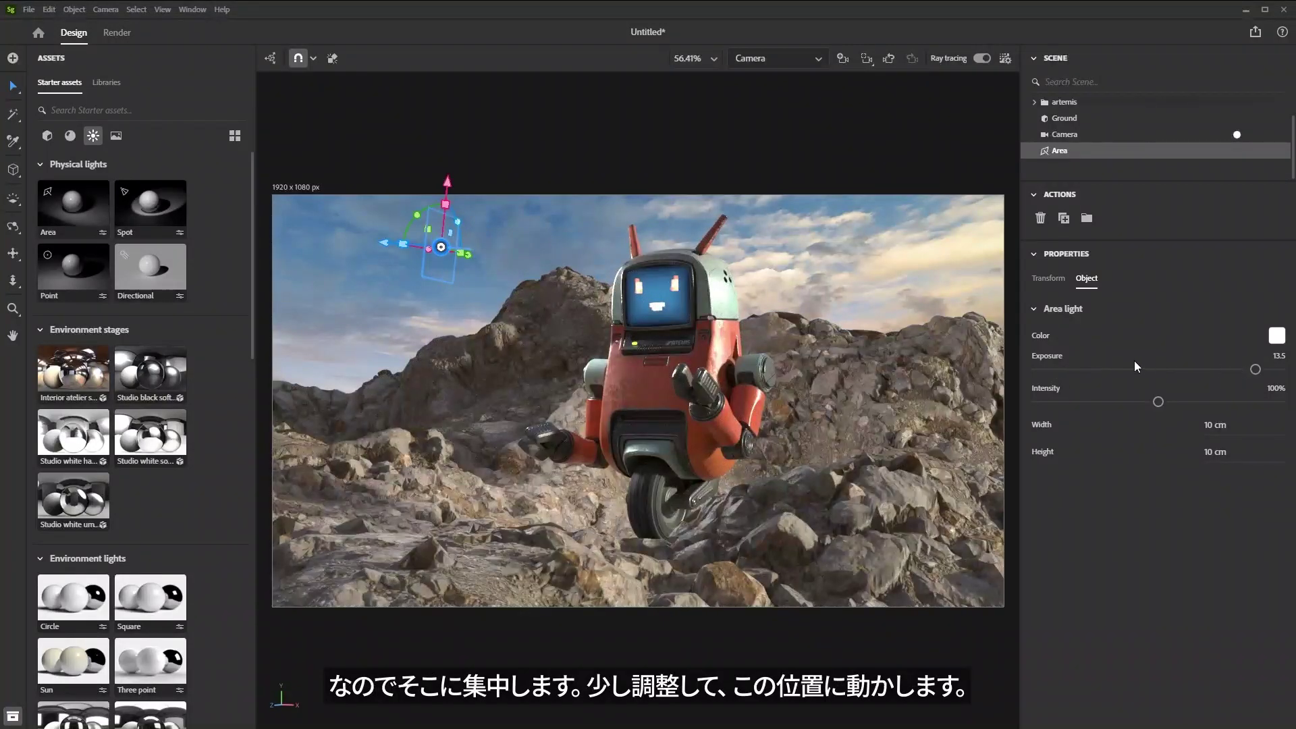
Set the area light's intensity to 82% and warm its colour to a temperature of 4,105 Kelvin.
{"action": "mouse_move", "coordinate": [1158, 405]}
{"action": "left_mouse_down"}
{"action": "mouse_move", "coordinate": [1079, 411]}
{"action": "mouse_move", "coordinate": [1149, 407]}
{"action": "mouse_move", "coordinate": [1137, 405]}
{"action": "left_mouse_up"}
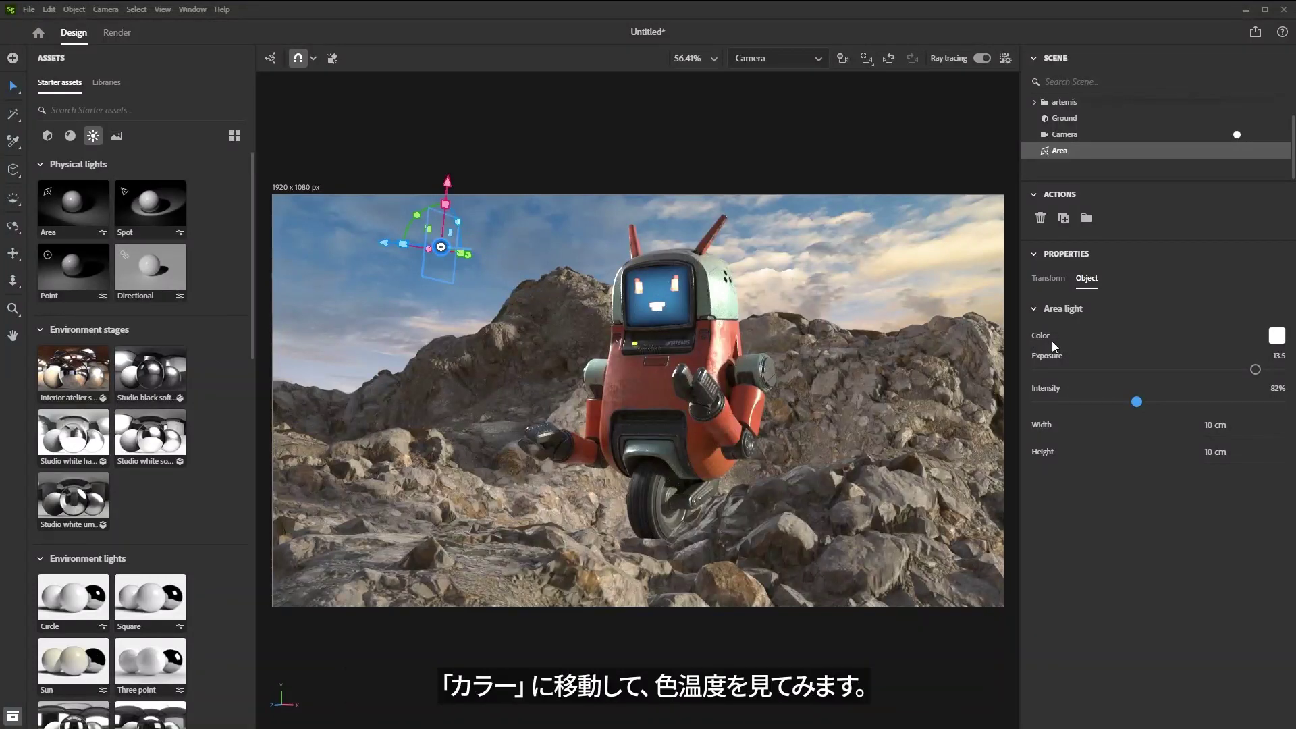
{"action": "left_click", "coordinate": [1275, 338]}
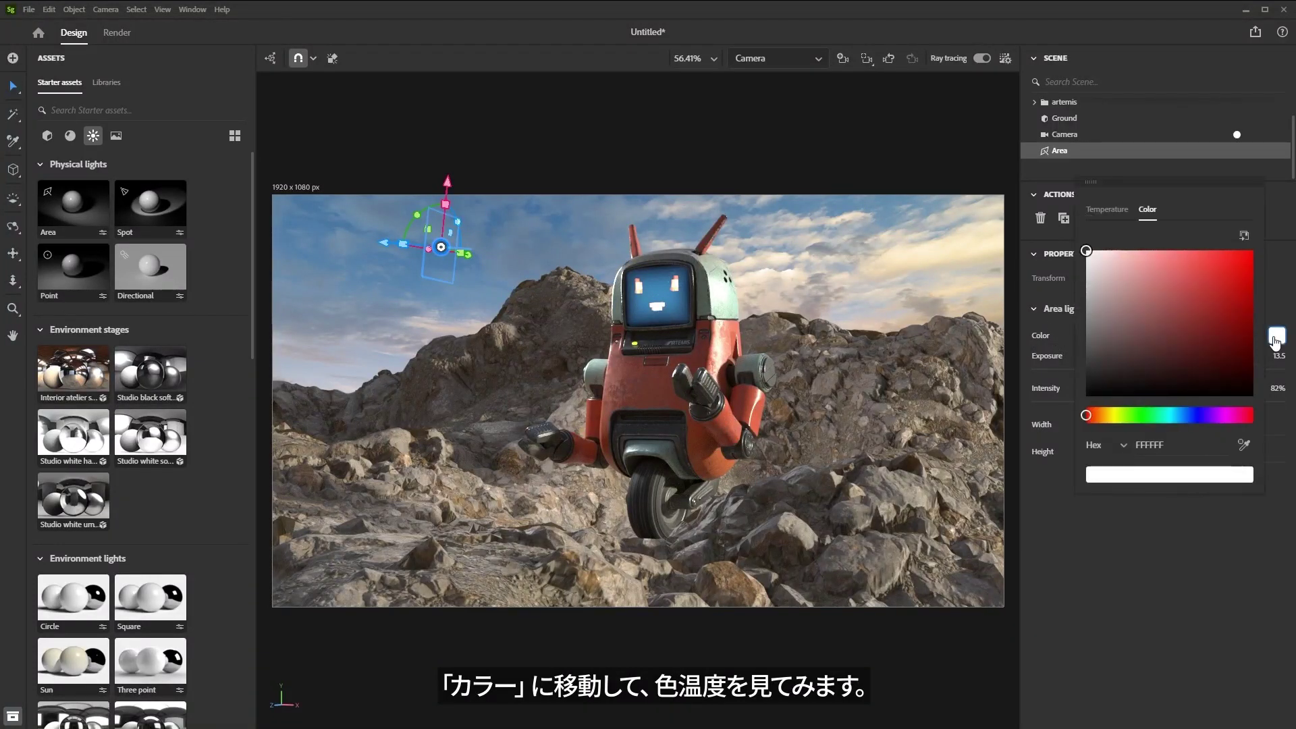
{"action": "left_click", "coordinate": [1106, 209]}
{"action": "left_click_drag", "start_coordinate": [1151, 292], "coordinate": [1123, 292]}
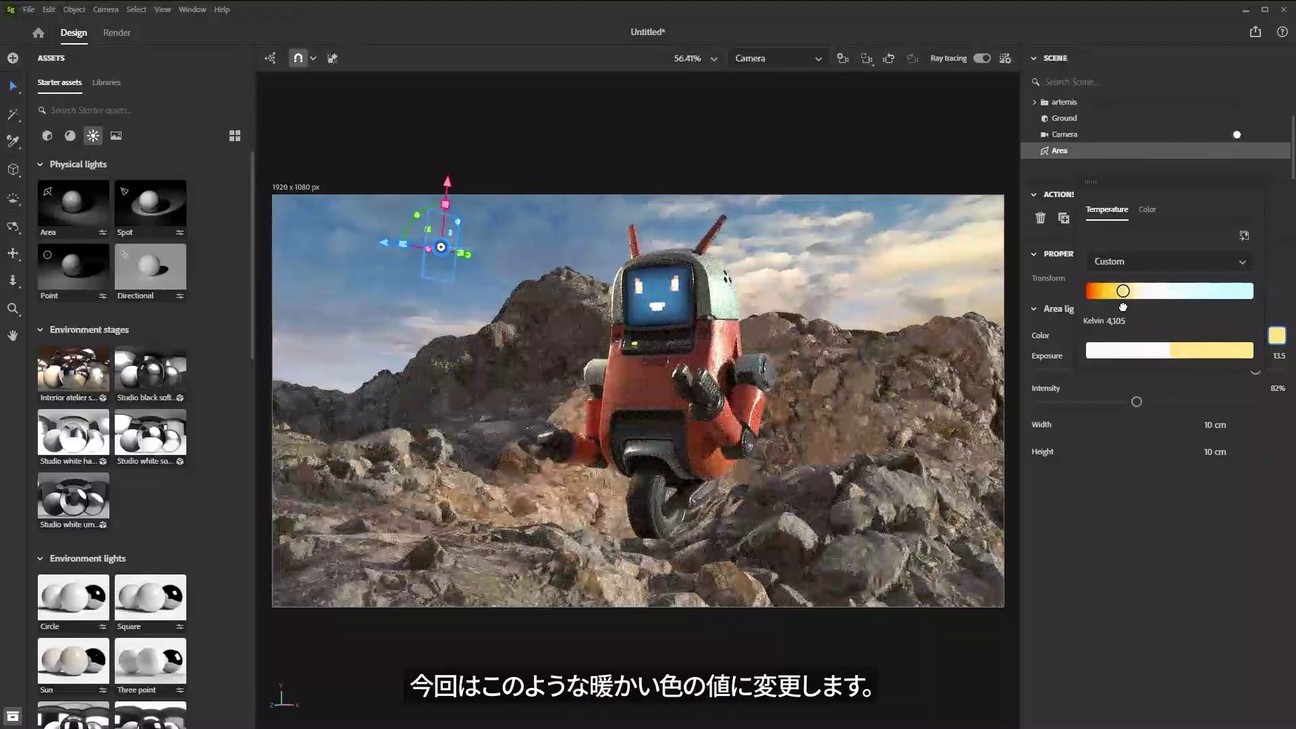
{"action": "left_click", "coordinate": [805, 234]}
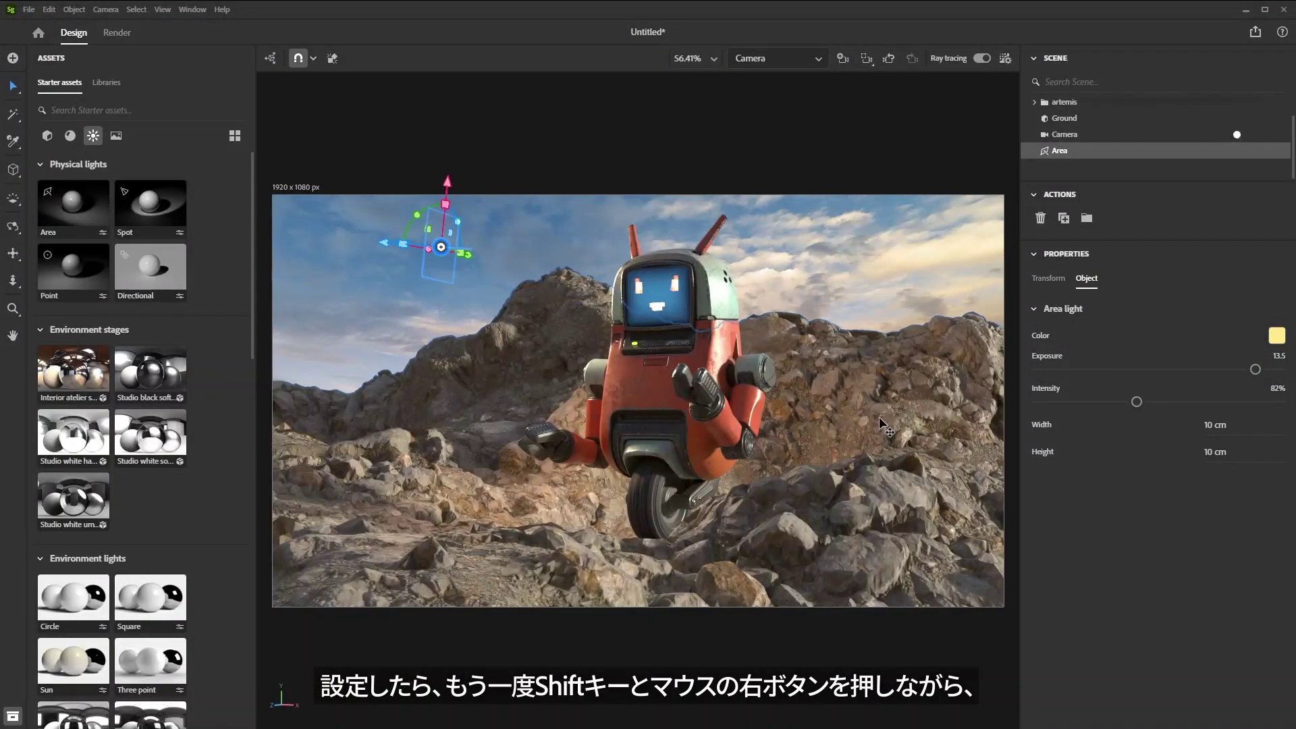
Rotate the environment lighting around the robot and raise the environment light's intensity to 109%.
{"action": "right_click_drag", "start_coordinate": [856, 407], "coordinate": [907, 432], "text": "shift"}
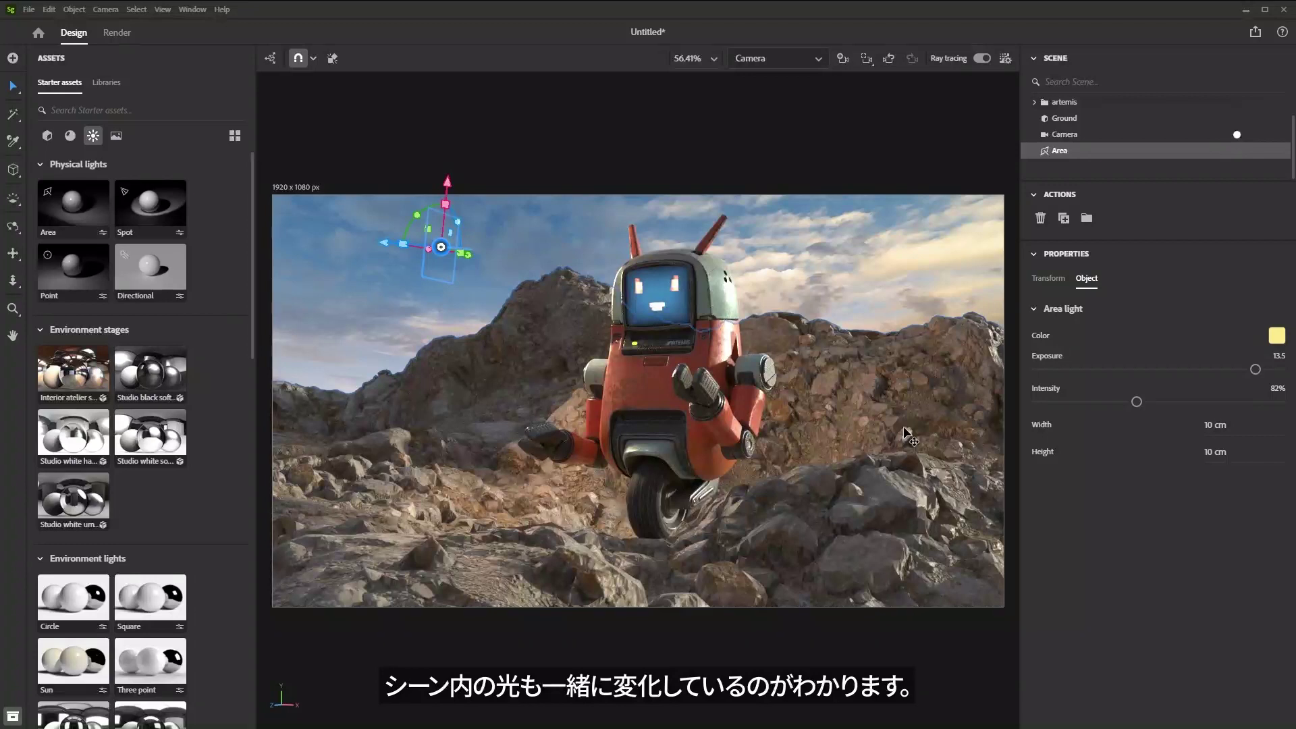
{"action": "scroll", "coordinate": [1093, 125], "scroll_direction": "up", "scroll_amount": 1}
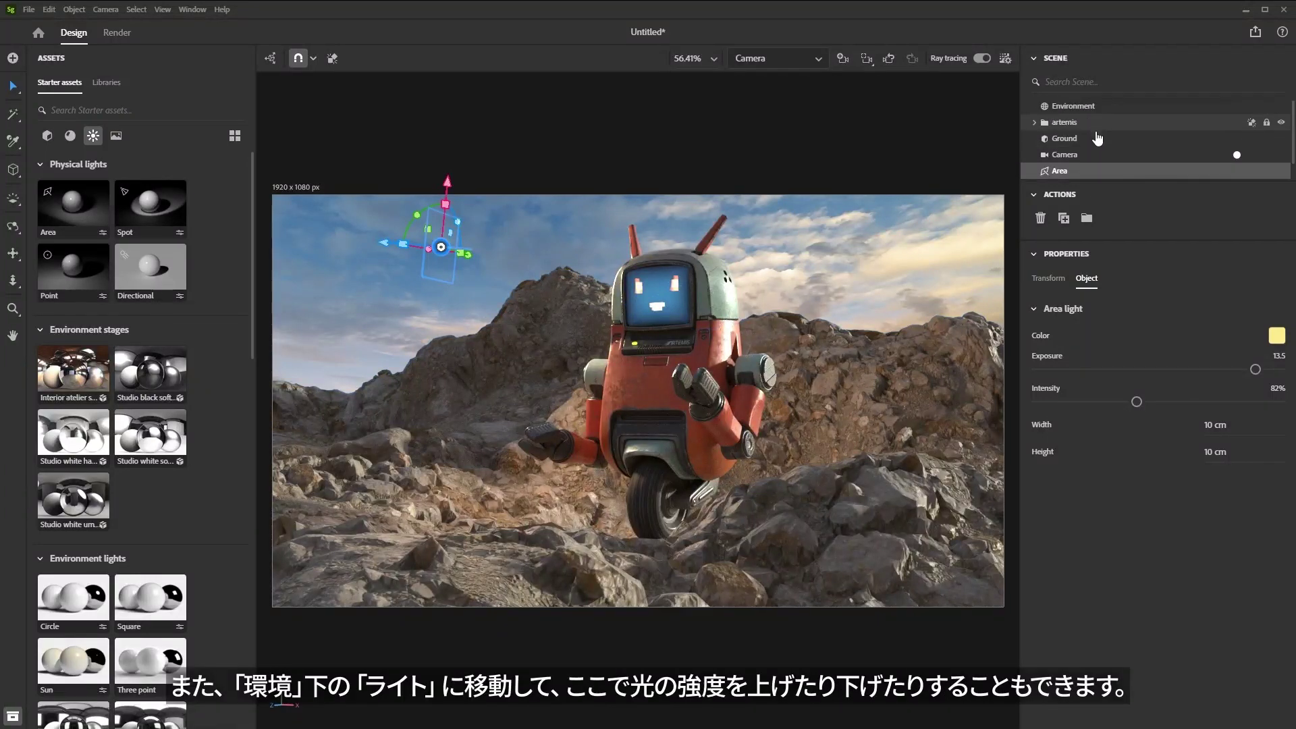
{"action": "left_click", "coordinate": [1082, 108]}
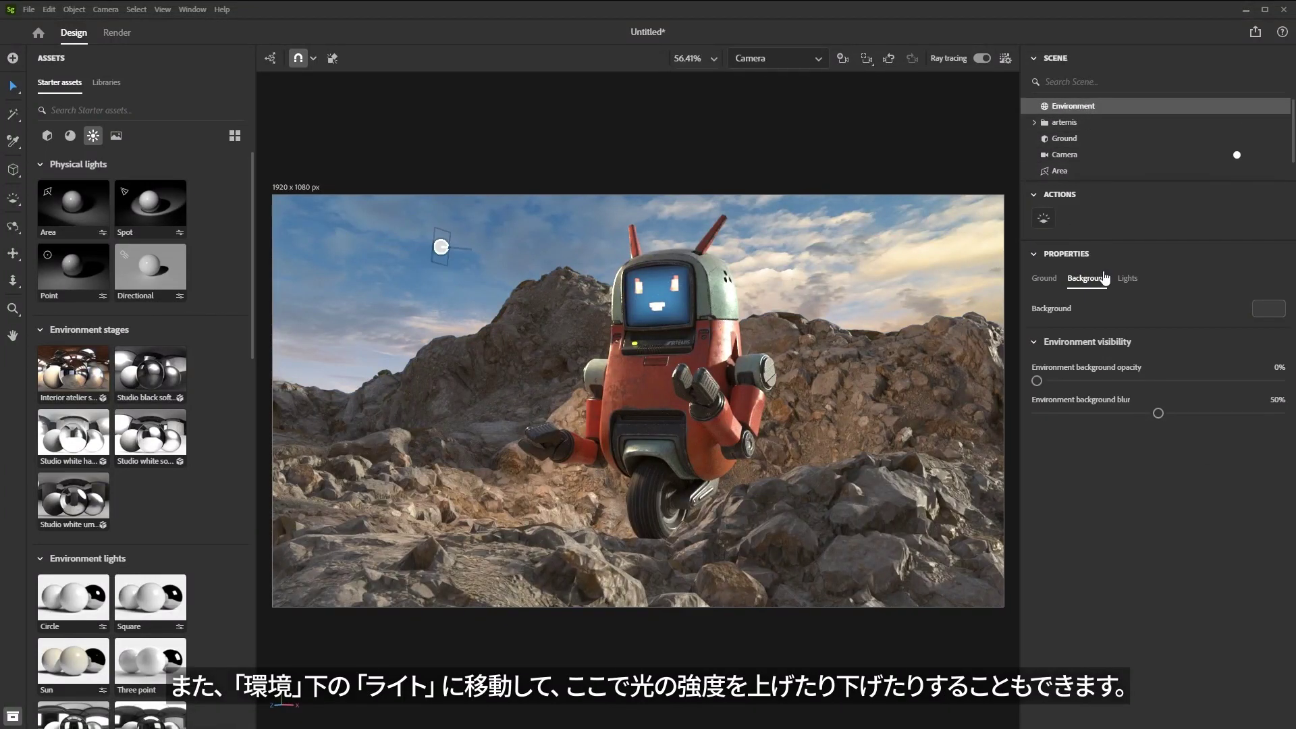
{"action": "left_click", "coordinate": [1126, 280]}
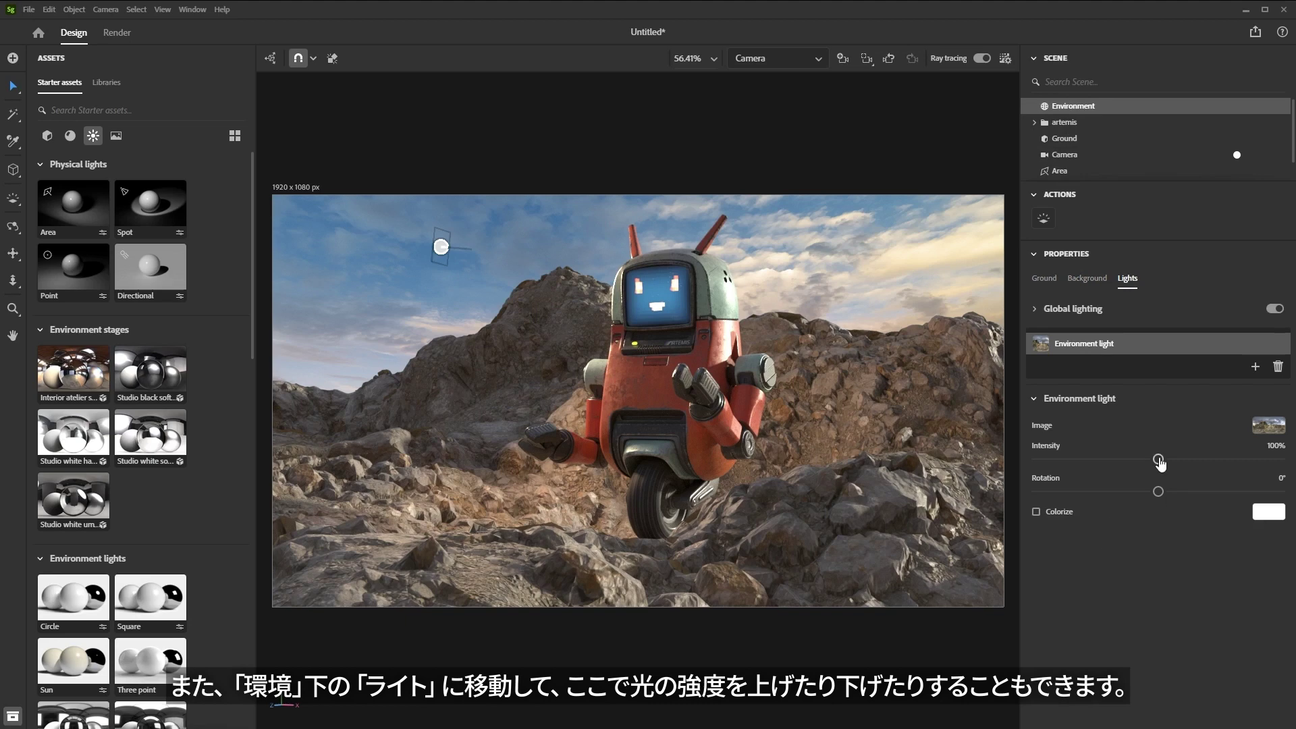
{"action": "mouse_move", "coordinate": [1158, 459]}
{"action": "left_mouse_down"}
{"action": "mouse_move", "coordinate": [1191, 459]}
{"action": "mouse_move", "coordinate": [1169, 464]}
{"action": "left_mouse_up"}
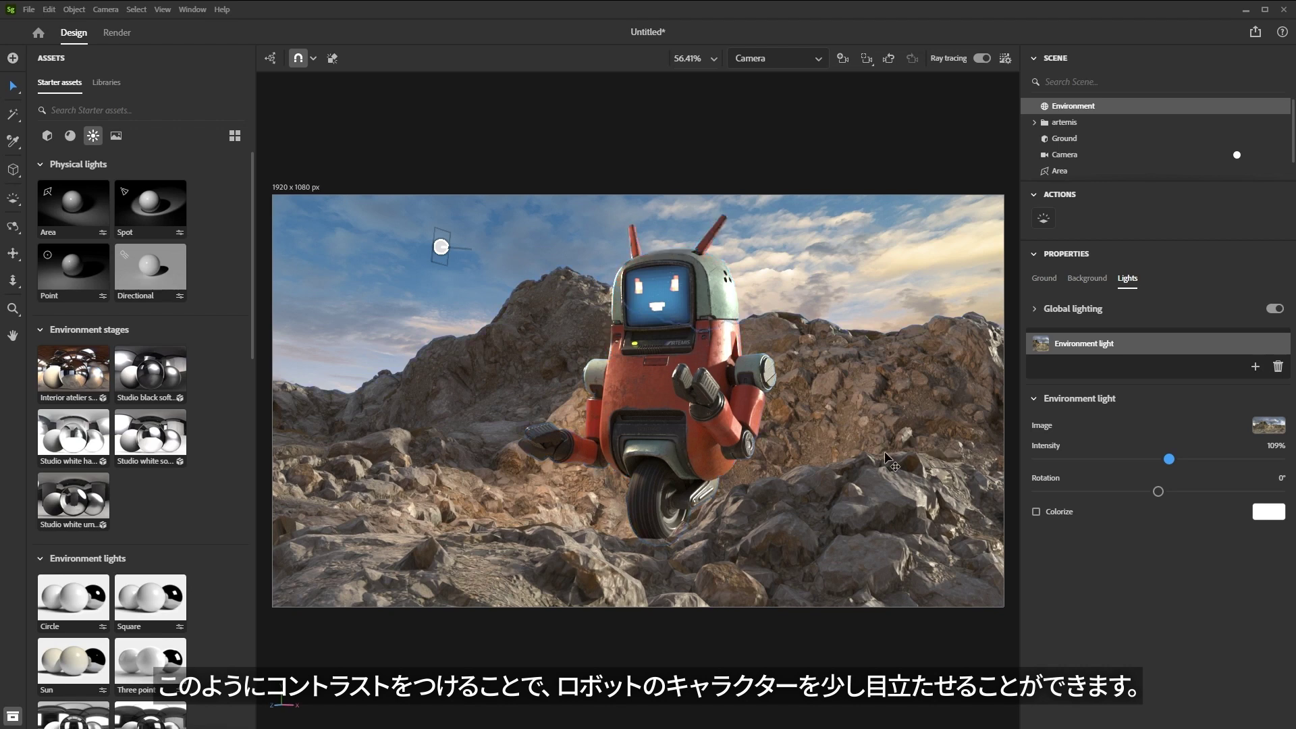
Try depth of field on the Camera with a blur amount of 5.7, and switch it back off.
{"action": "left_click", "coordinate": [1065, 156]}
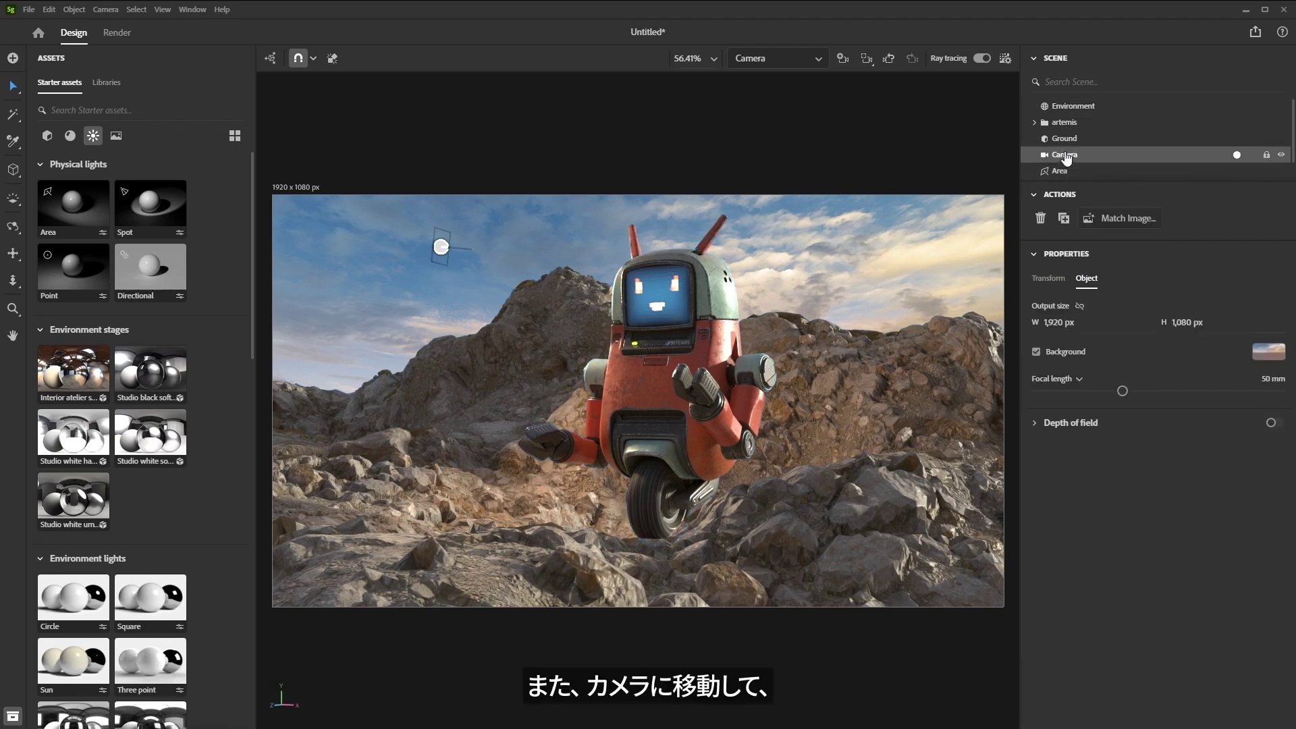
{"action": "left_click", "coordinate": [1272, 423]}
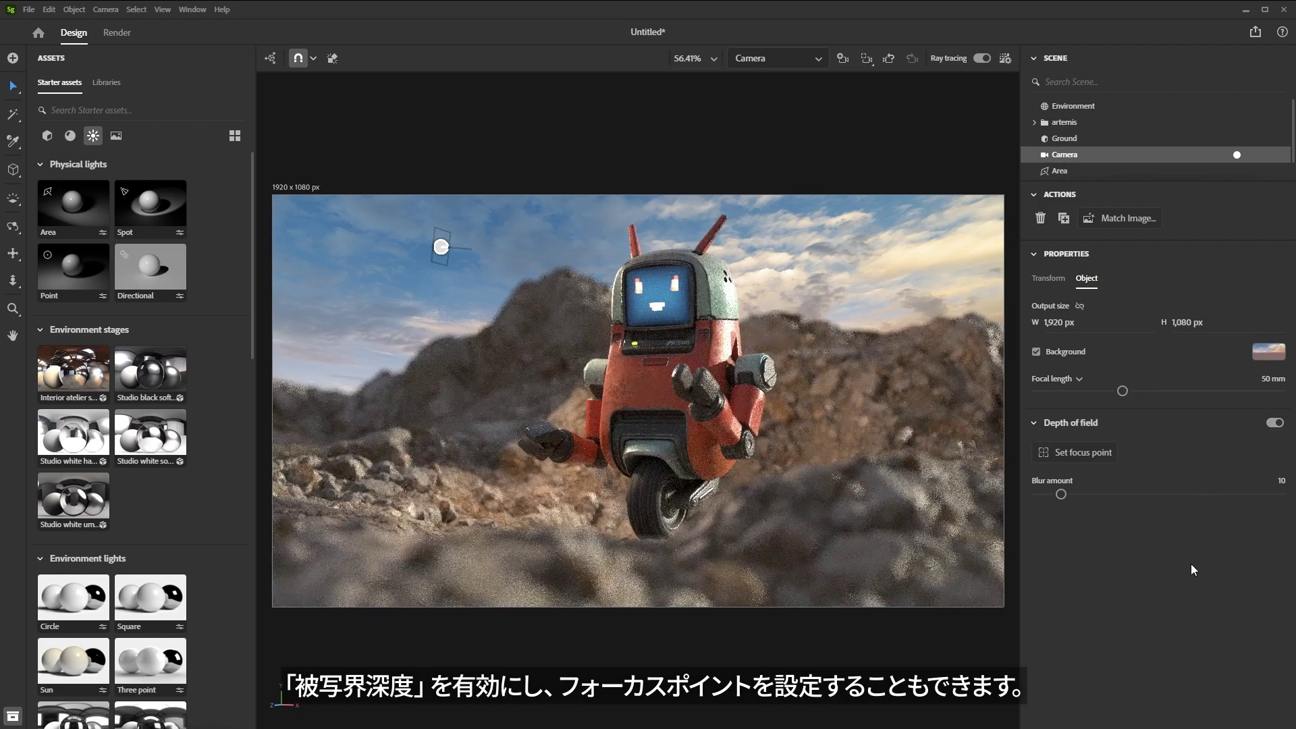
{"action": "left_click", "coordinate": [1079, 453]}
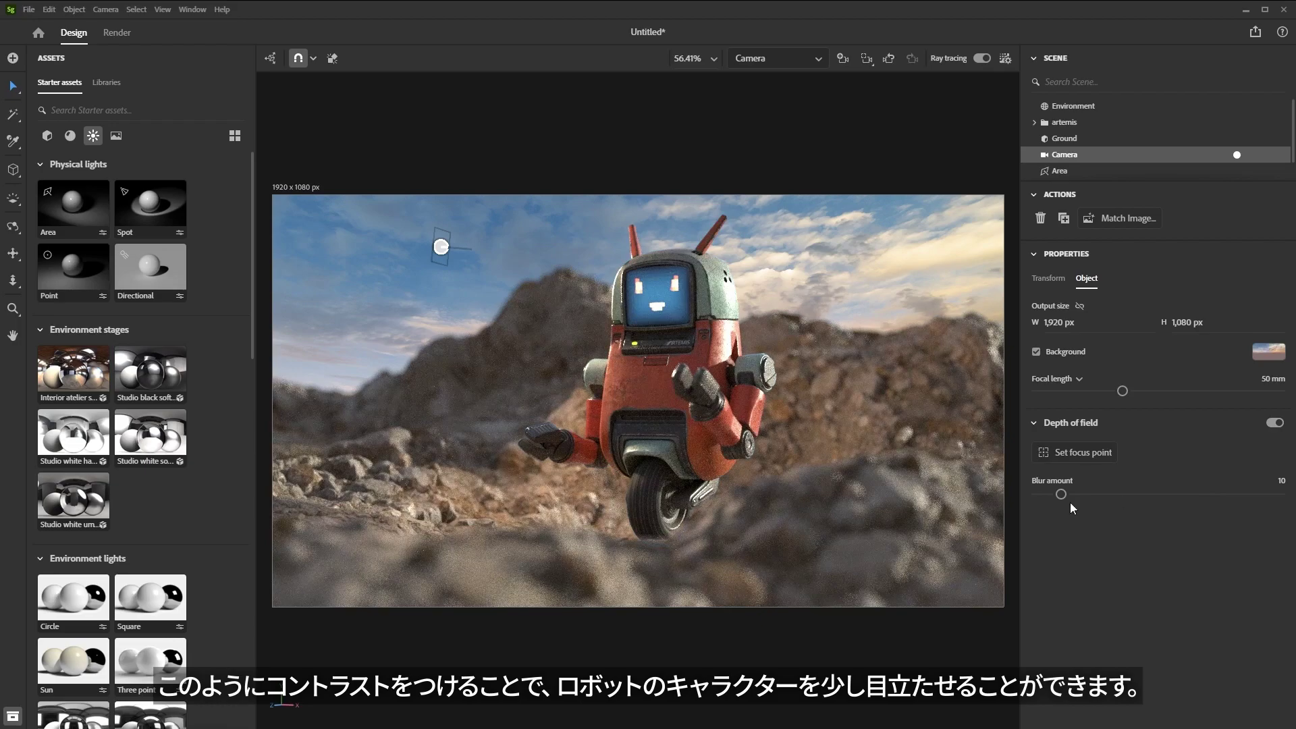
{"action": "left_click_drag", "start_coordinate": [1060, 493], "coordinate": [1049, 494]}
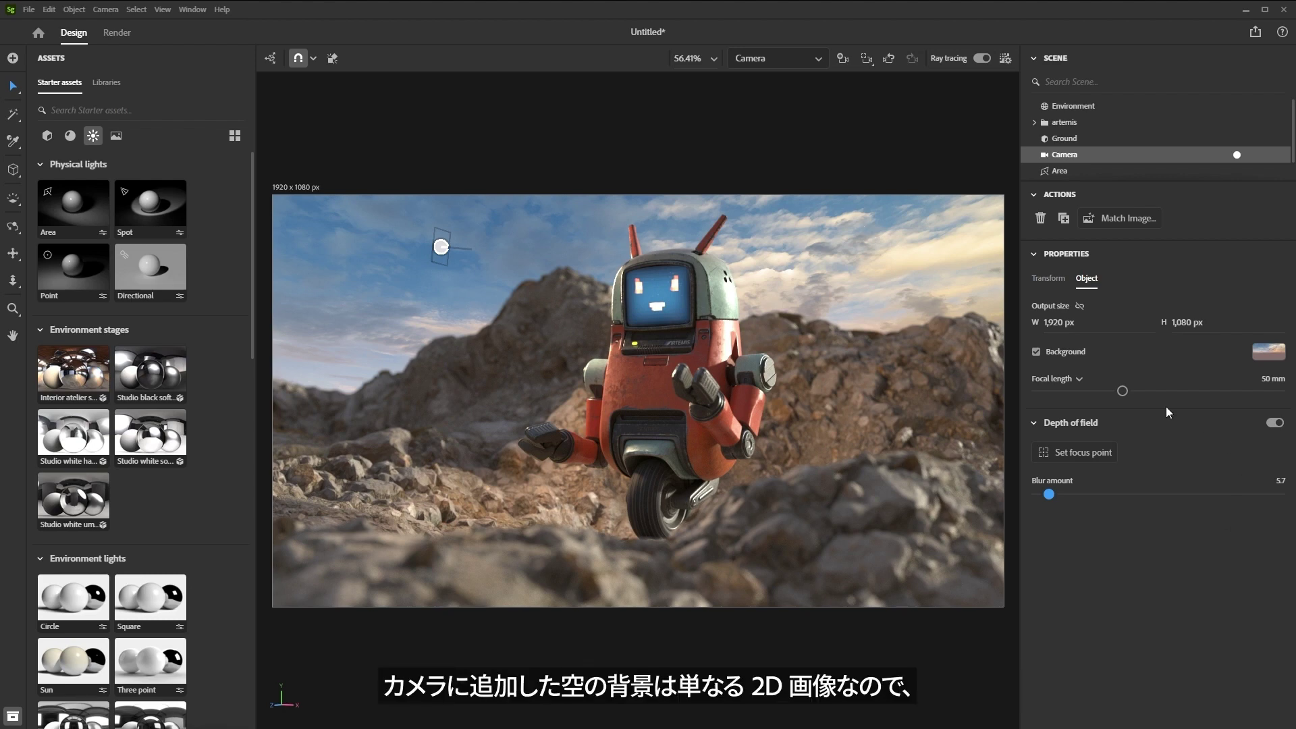
{"action": "left_click", "coordinate": [1274, 422]}
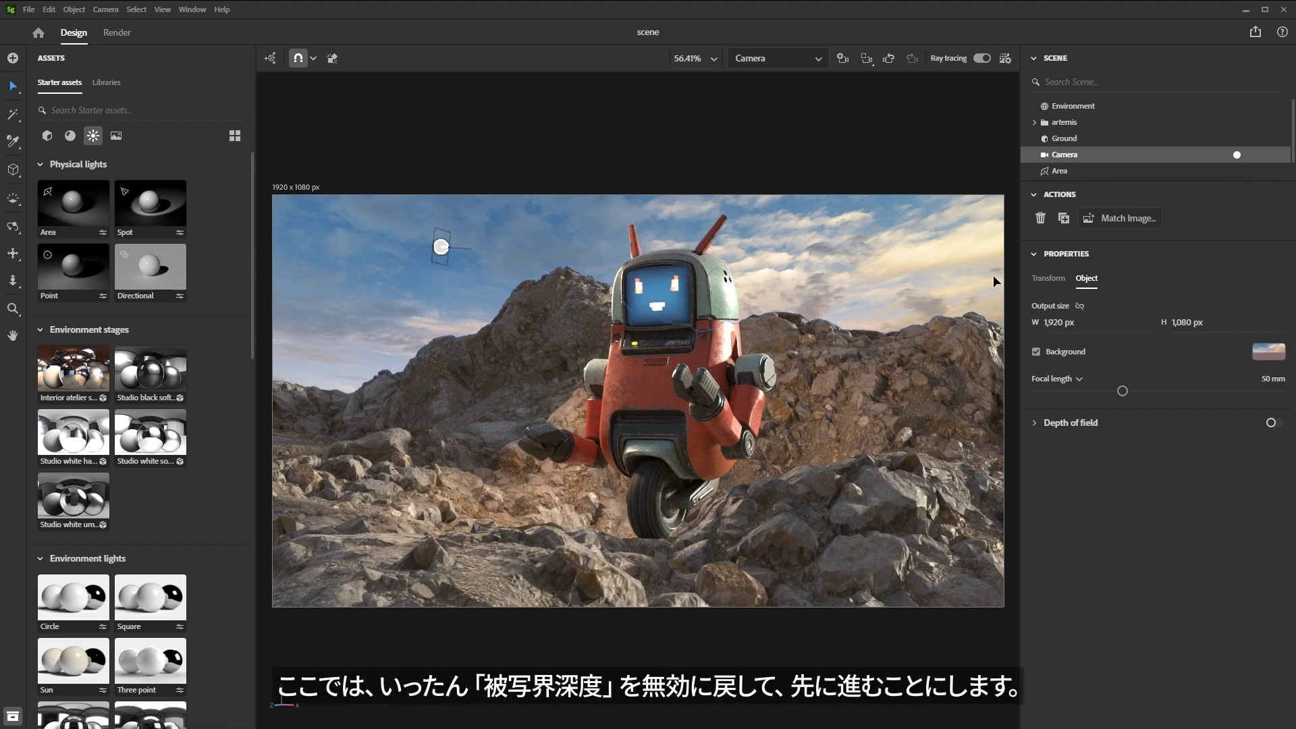
Increase the Ground's displacement face budget to 7,000,000 and reselect the area light.
{"action": "left_click", "coordinate": [1066, 138]}
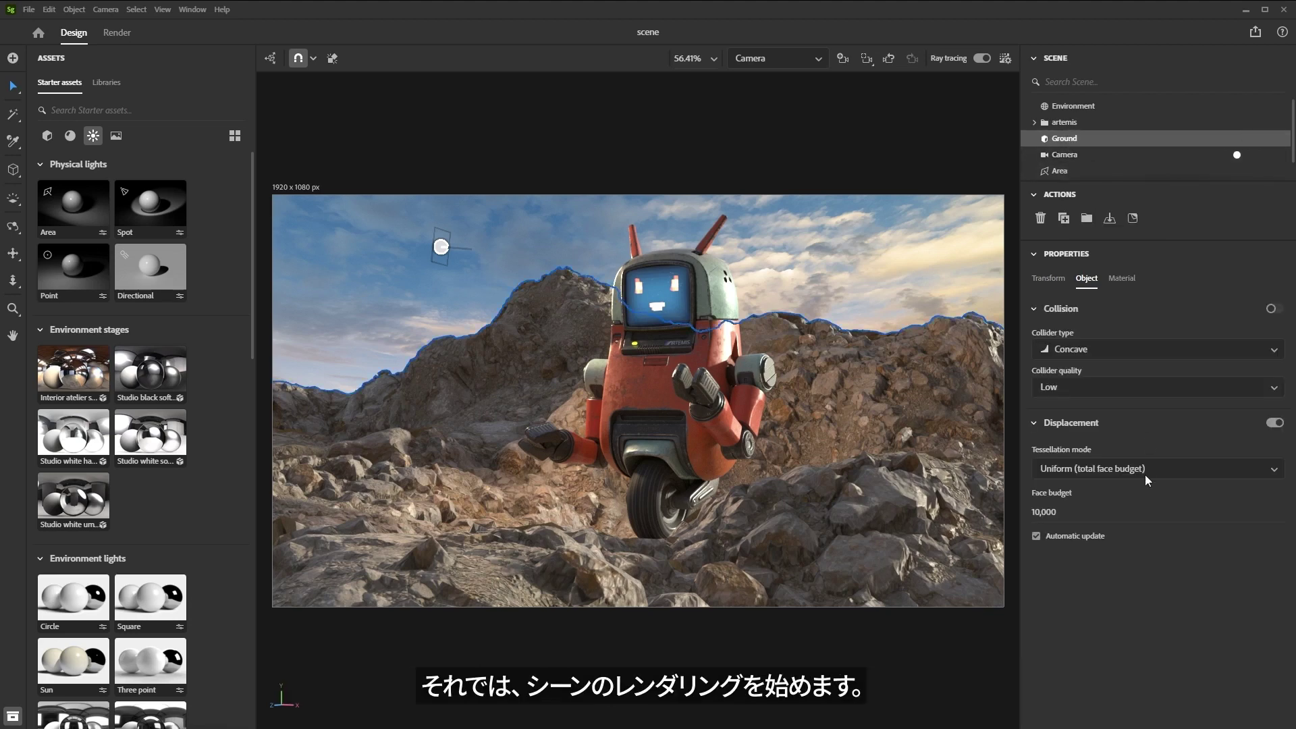
{"action": "left_click", "coordinate": [1035, 533]}
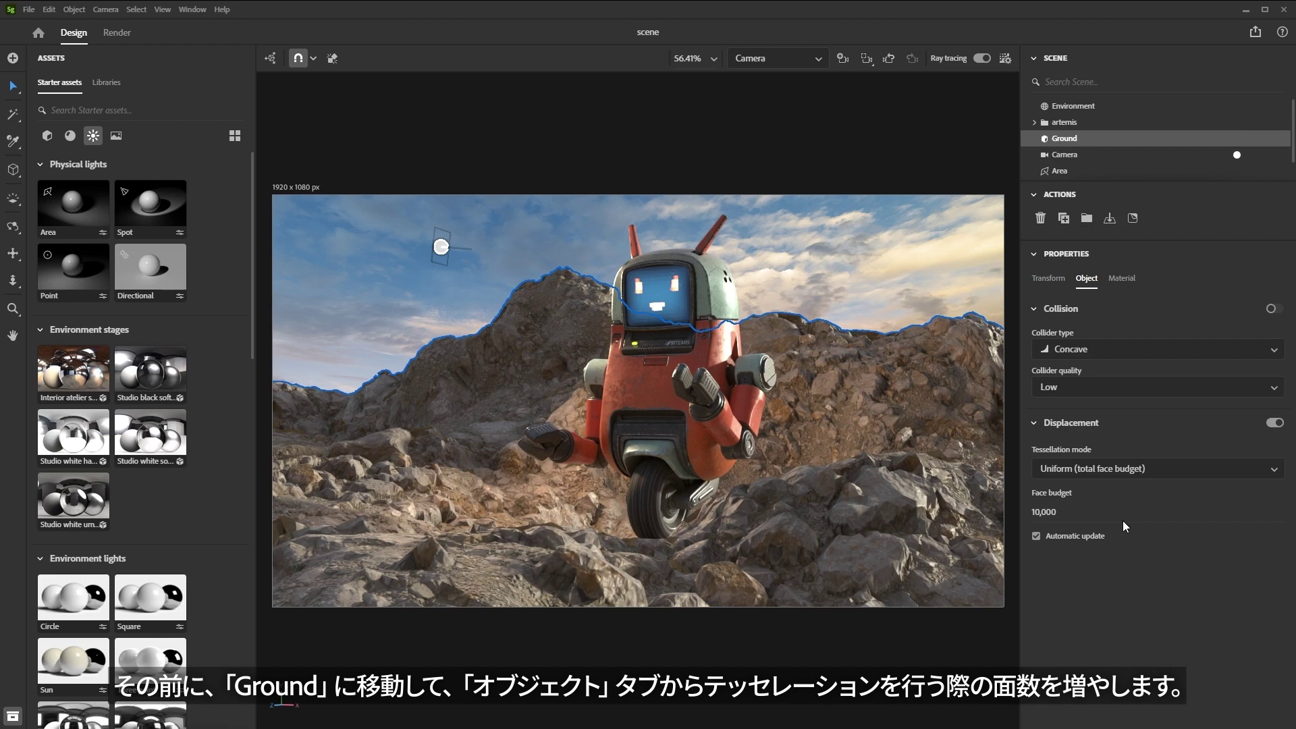
{"action": "left_click", "coordinate": [1038, 512]}
{"action": "type", "text": "40000007000000"}
{"action": "key", "text": "Return"}
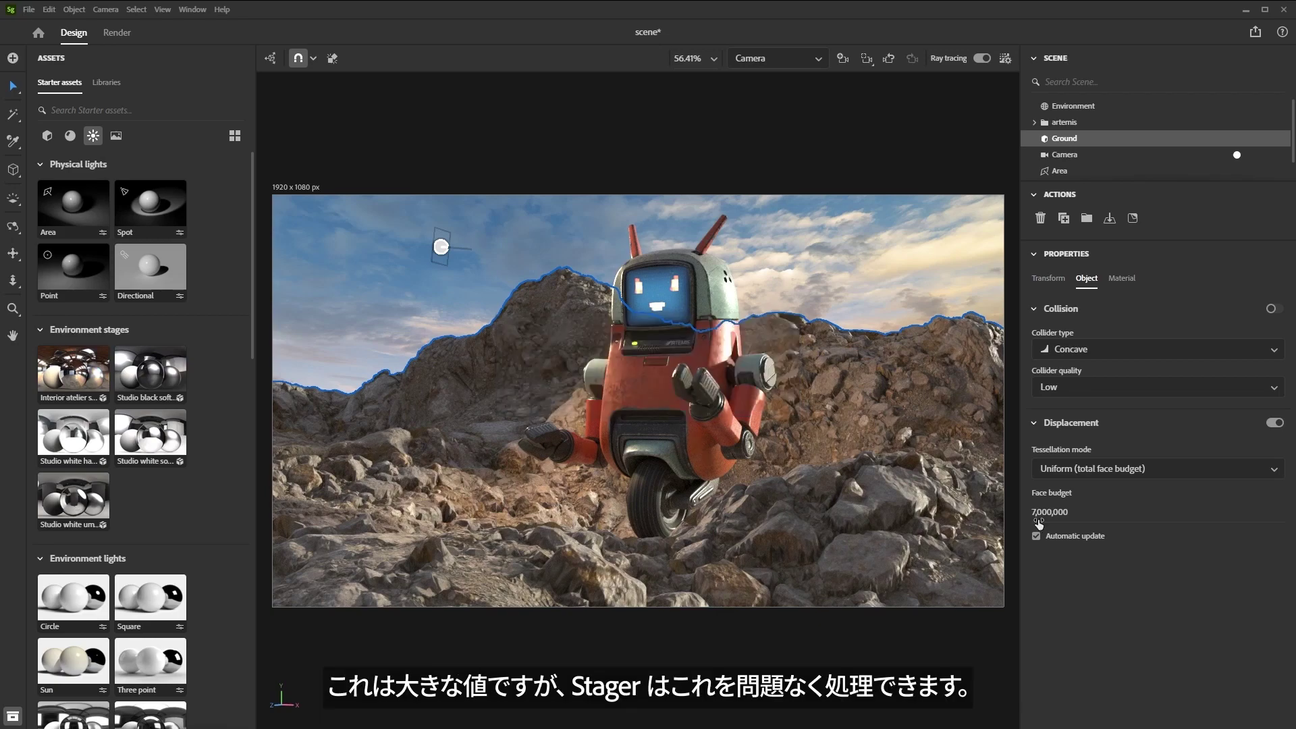
{"action": "left_click", "coordinate": [1066, 172]}
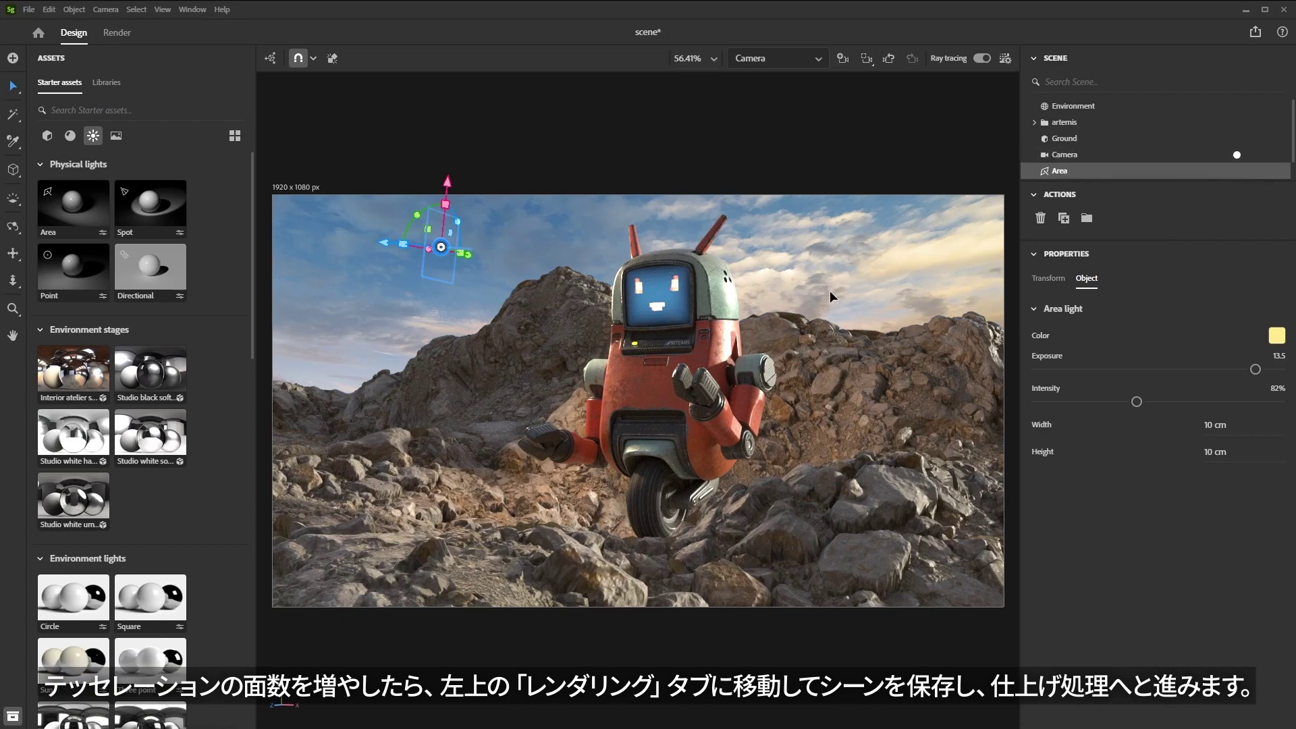
Render the Camera view as a PSD with 16 bits/channel and open the finished render in Photoshop.
{"action": "left_click", "coordinate": [120, 36]}
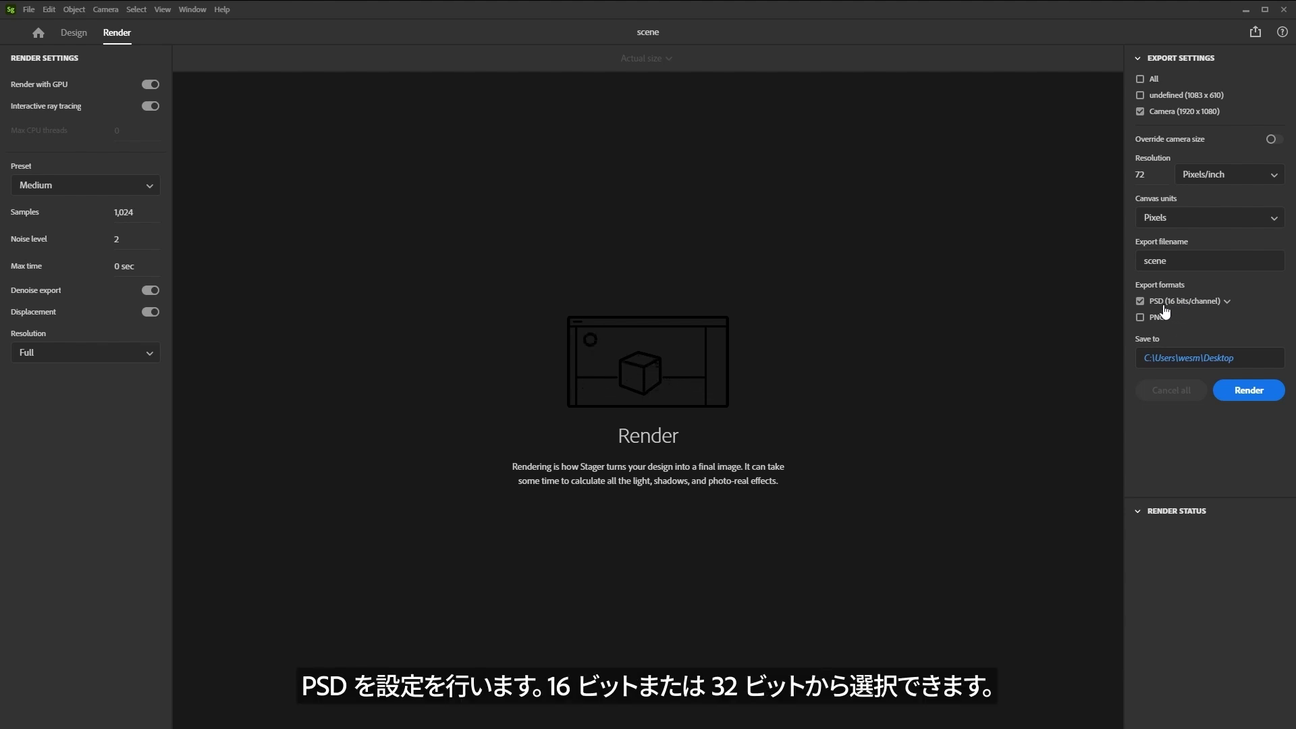
{"action": "left_click", "coordinate": [1208, 304]}
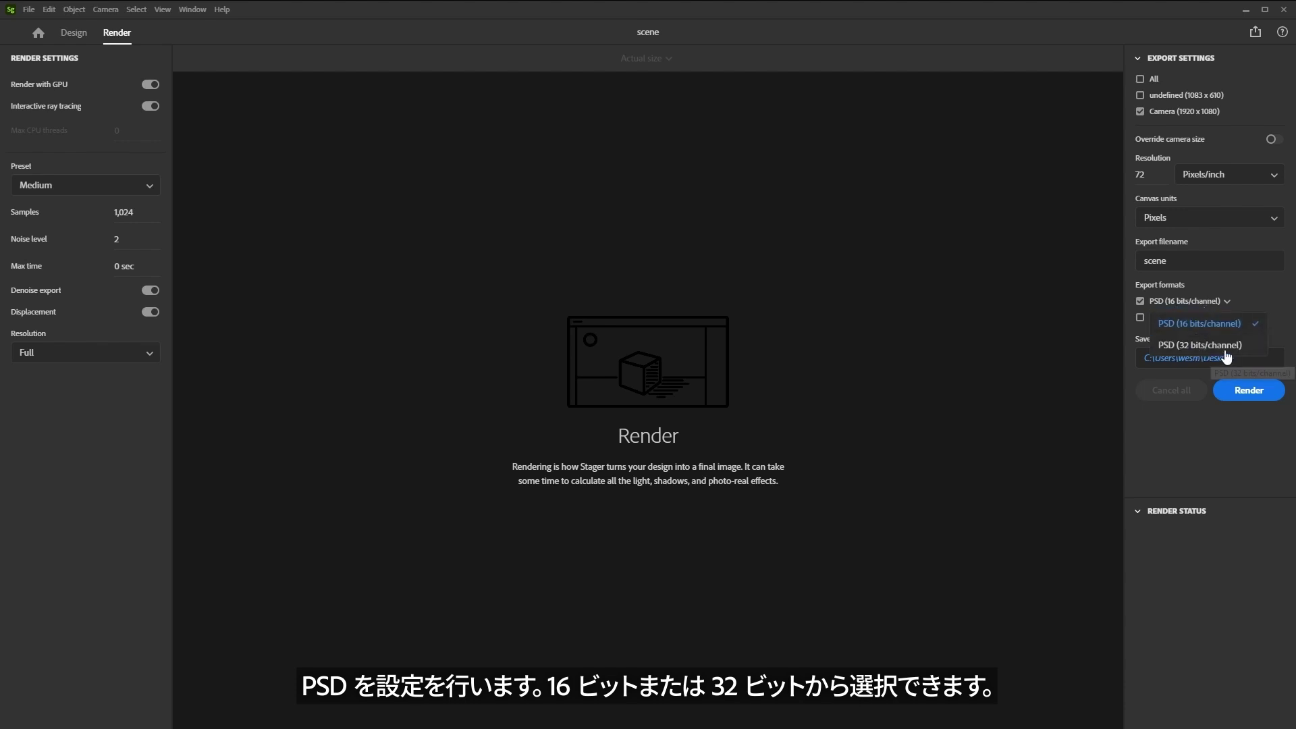
{"action": "left_click", "coordinate": [1199, 323]}
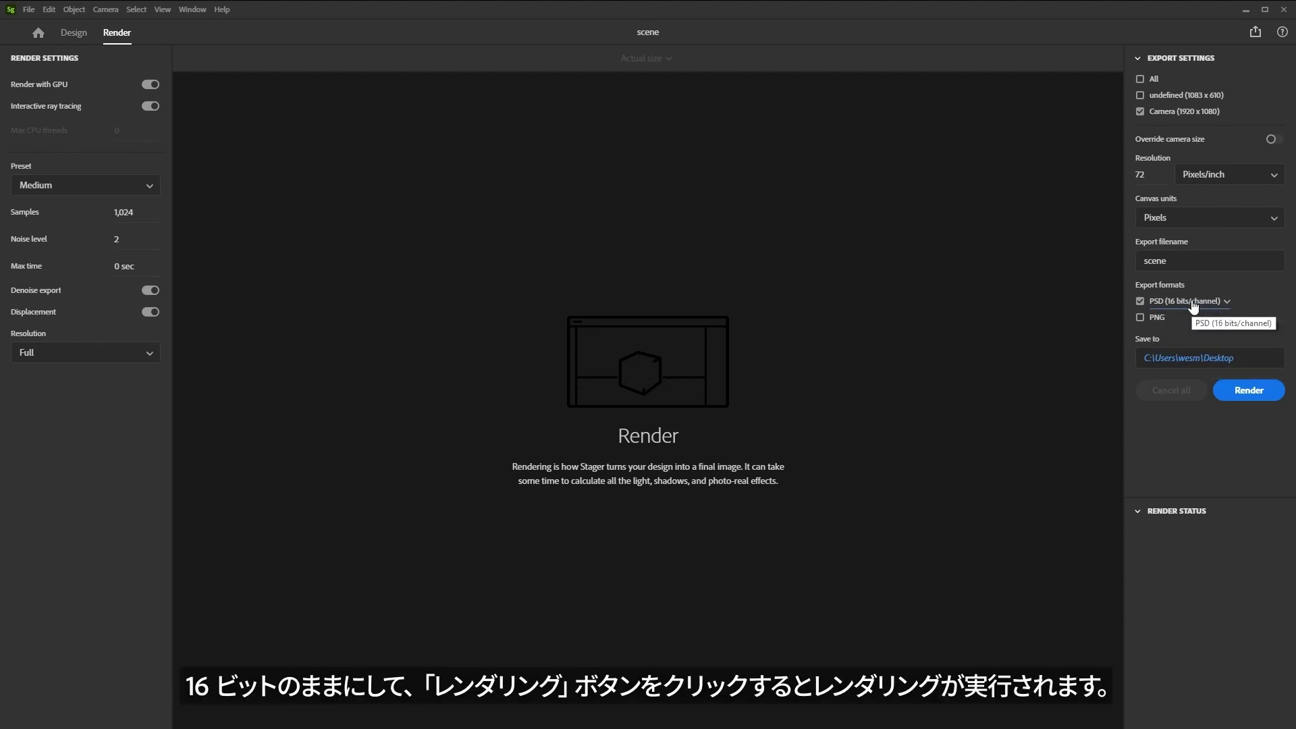
{"action": "left_click", "coordinate": [1248, 390]}
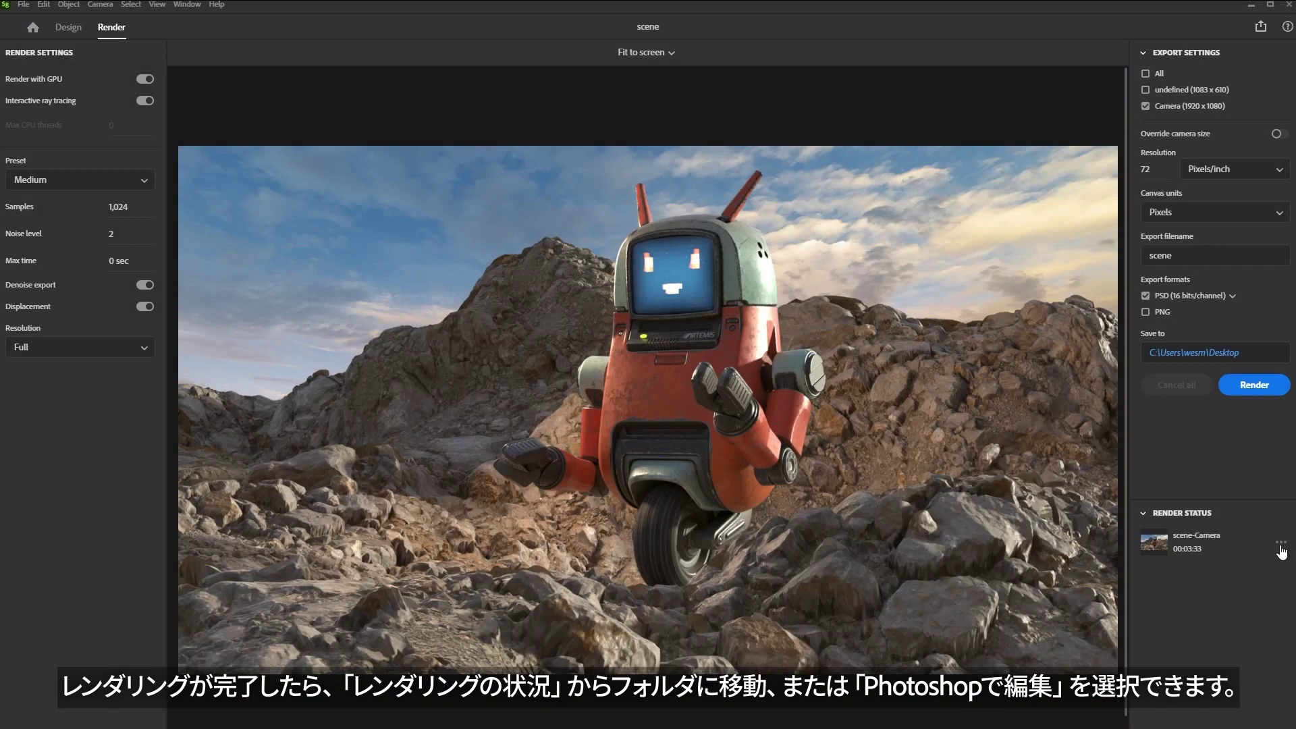
{"action": "left_click", "coordinate": [1280, 544]}
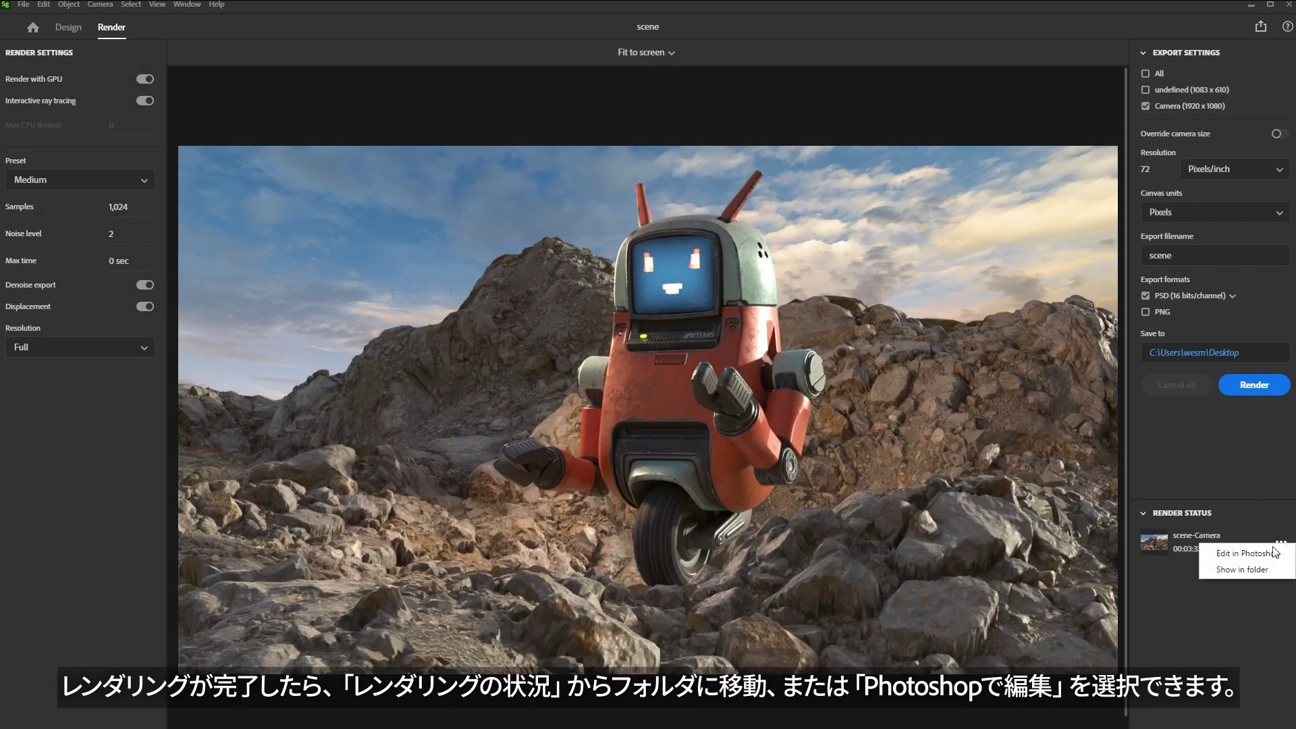
{"action": "left_click", "coordinate": [1227, 549]}
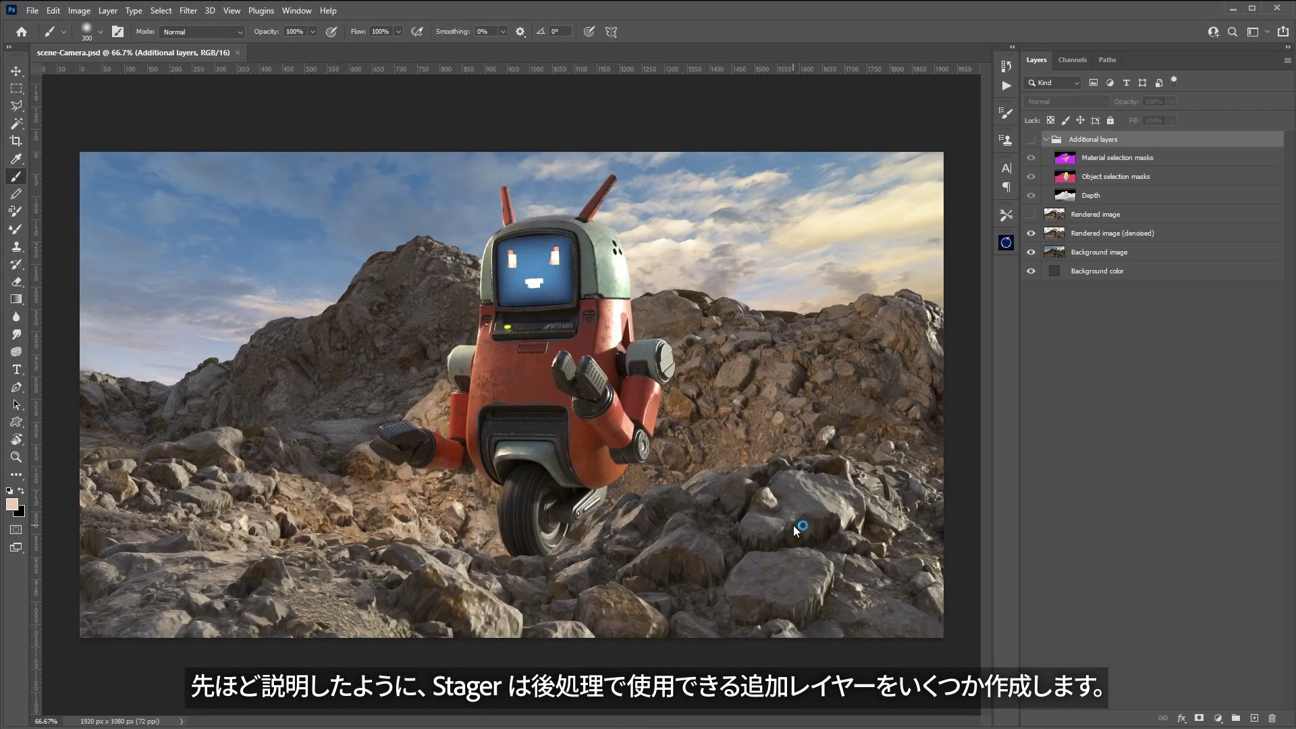
Inspect the material selection masks, object selection masks and depth map in the Additional layers group, and hide the group again.
{"action": "left_click", "coordinate": [1031, 139]}
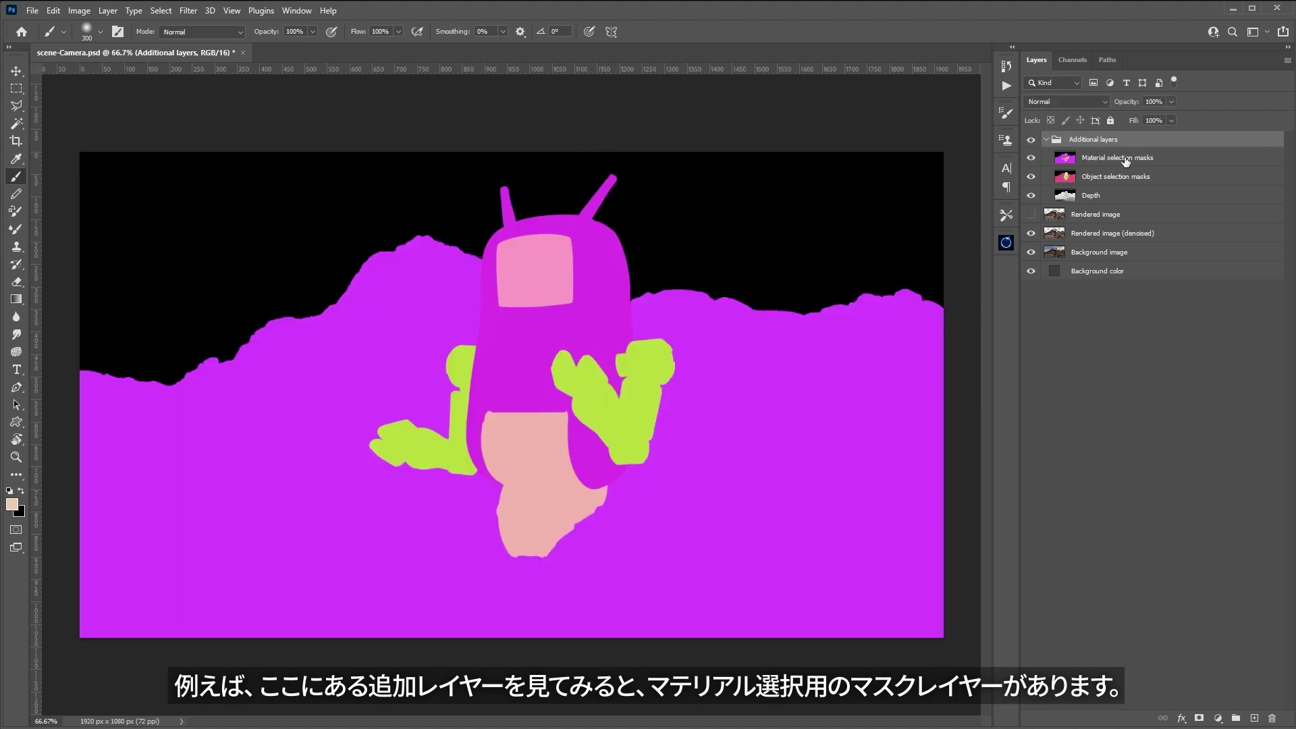
{"action": "left_click", "coordinate": [1031, 158]}
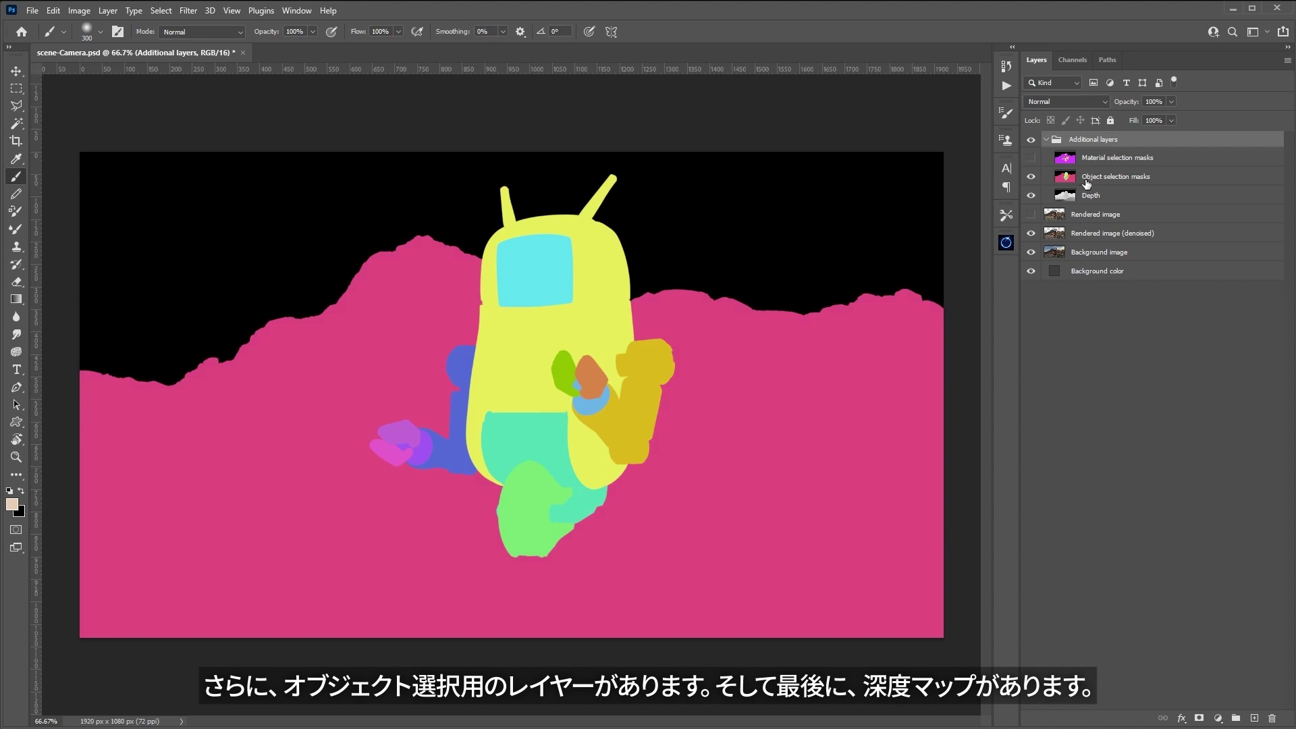
{"action": "left_click", "coordinate": [1031, 177]}
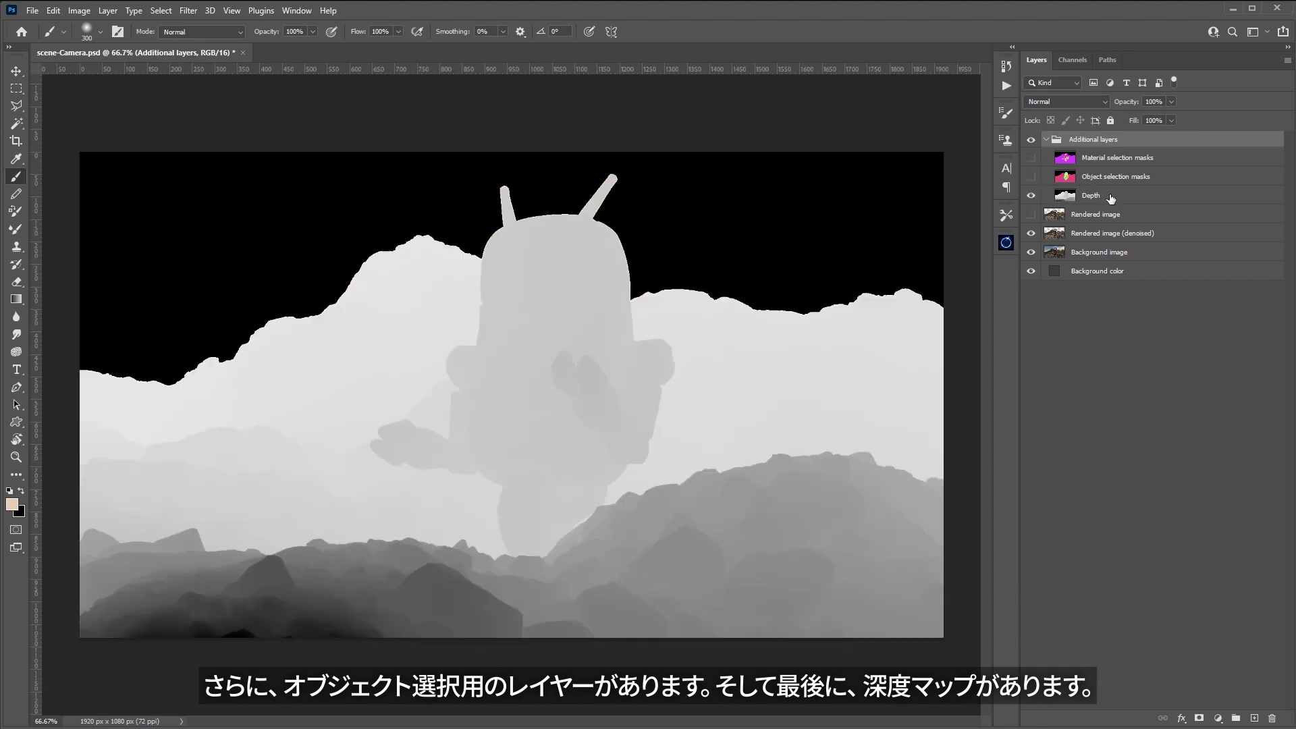
{"action": "left_click", "coordinate": [1030, 140]}
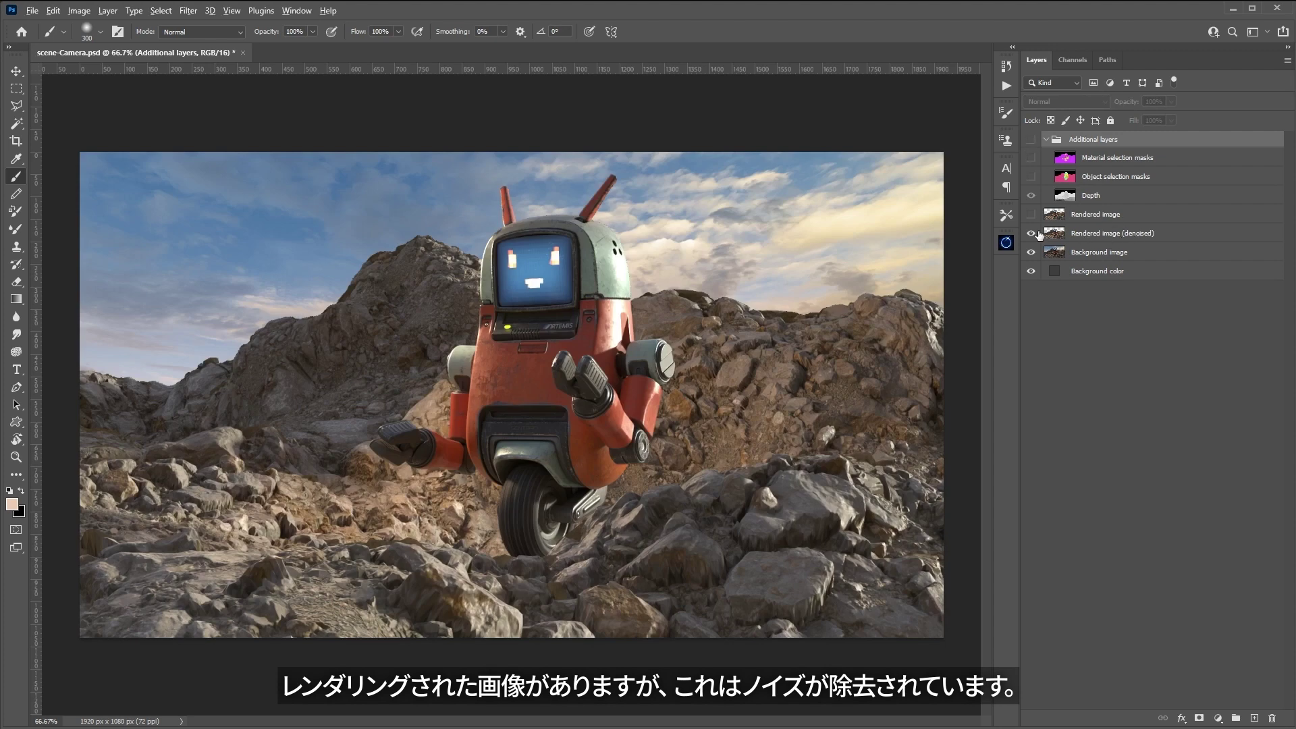
Compare the denoised render with the original rendered image over the background image.
{"action": "left_click", "coordinate": [1031, 232], "text": "alt"}
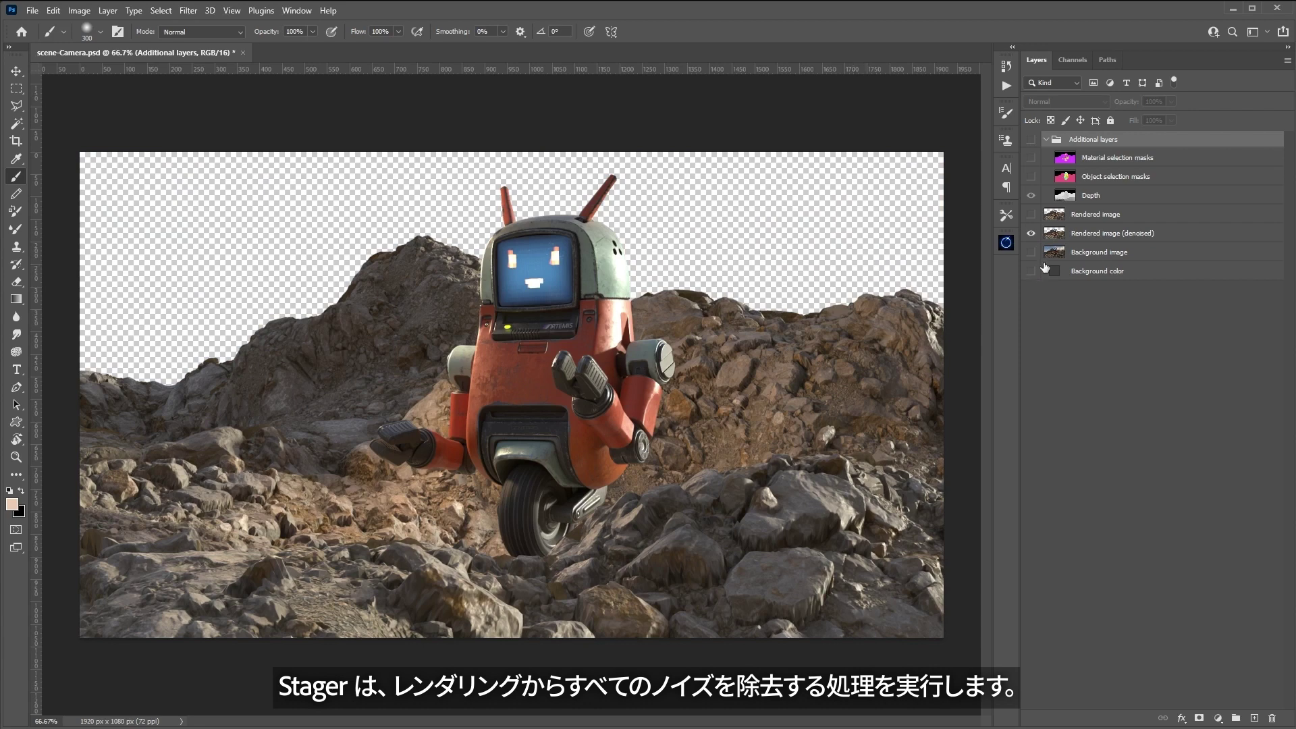
{"action": "left_click", "coordinate": [1031, 233]}
{"action": "left_click", "coordinate": [1030, 252]}
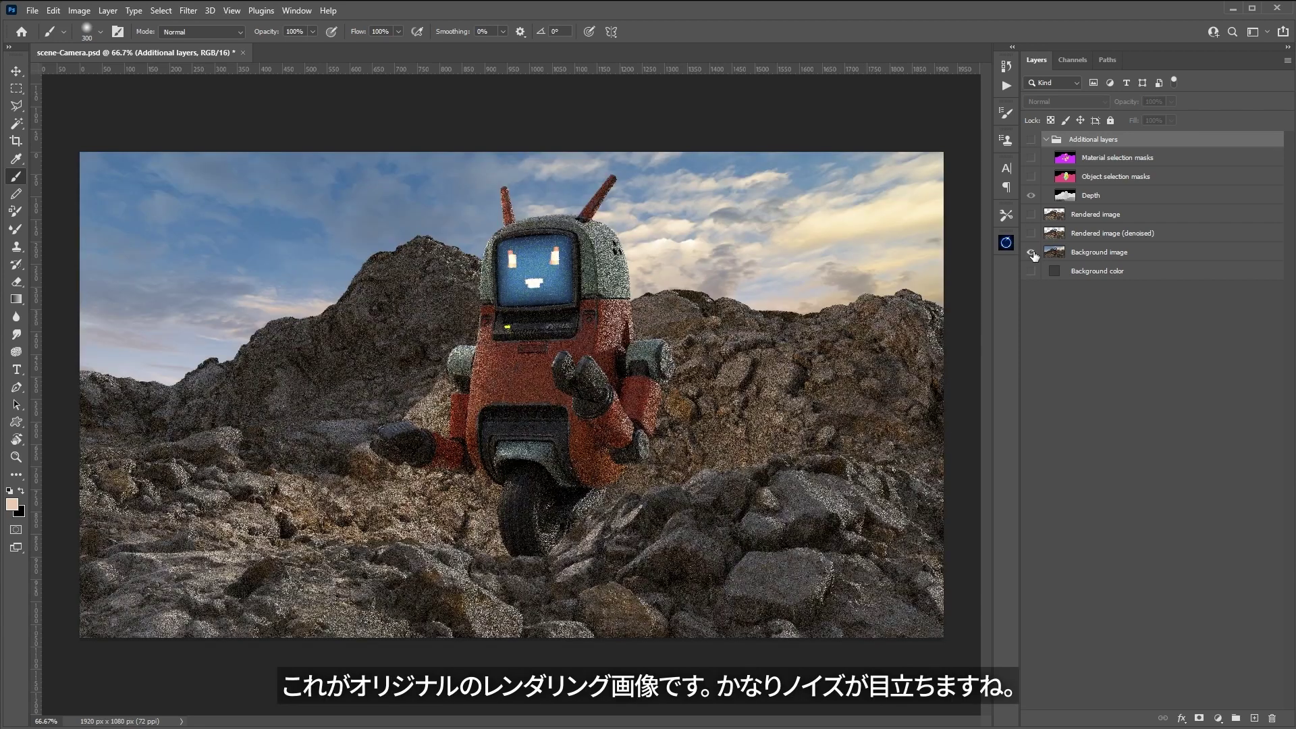
{"action": "left_click", "coordinate": [1030, 233]}
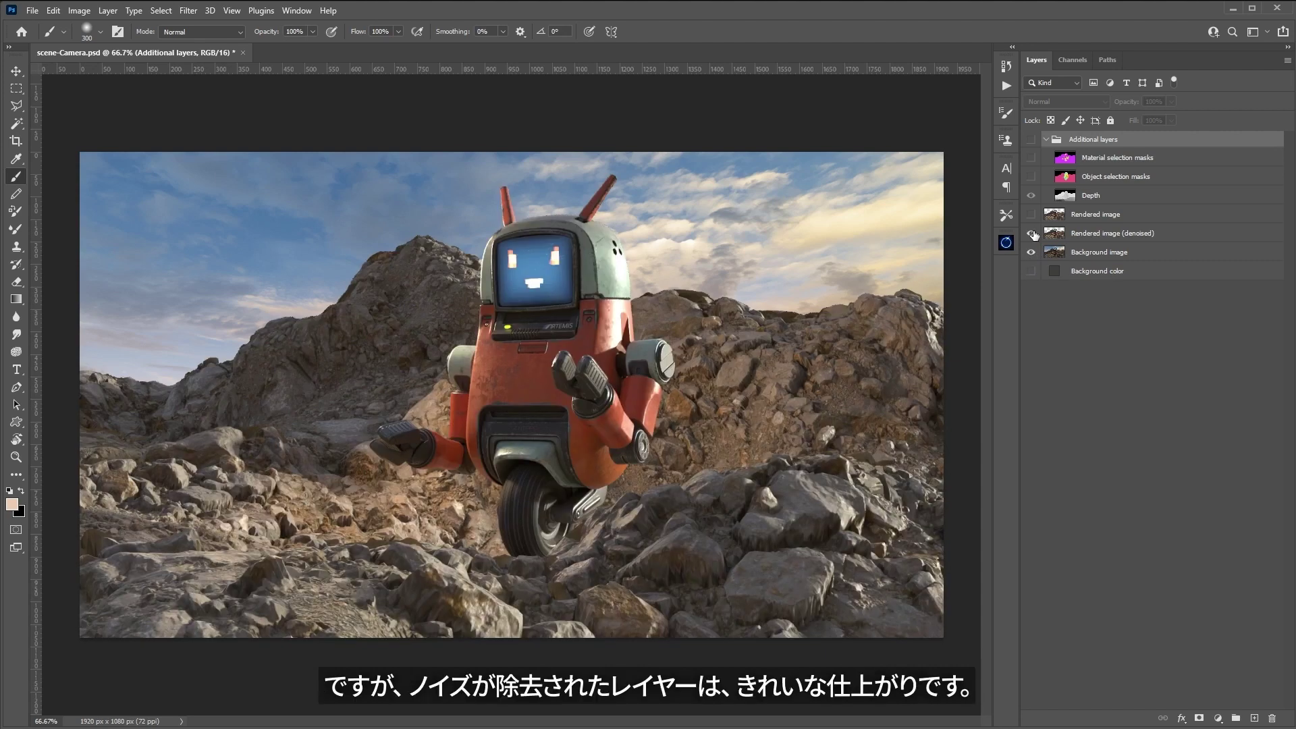
Hide the background image and place the sky image as a layer directly beneath the denoised render.
{"action": "left_click", "coordinate": [1031, 251]}
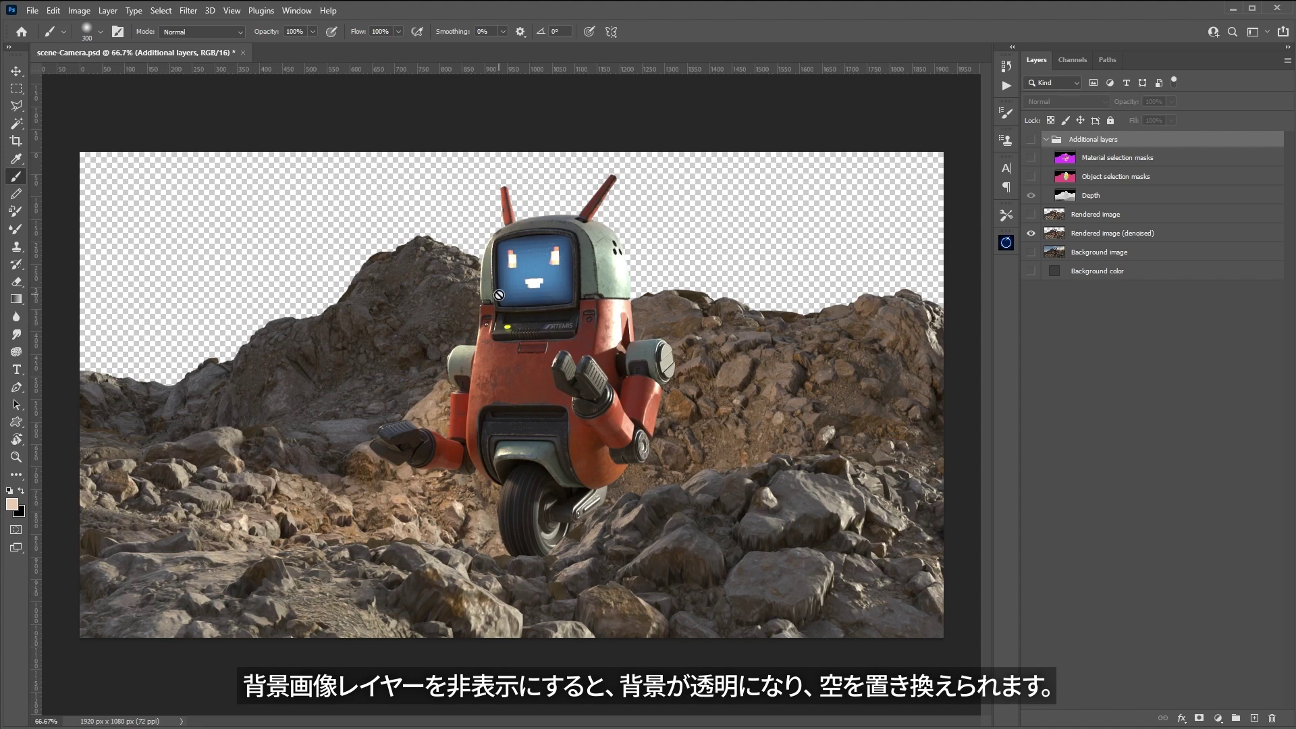
{"action": "left_click_drag", "start_coordinate": [1042, 439], "coordinate": [748, 350]}
{"action": "left_click_drag", "start_coordinate": [1104, 144], "coordinate": [1137, 259]}
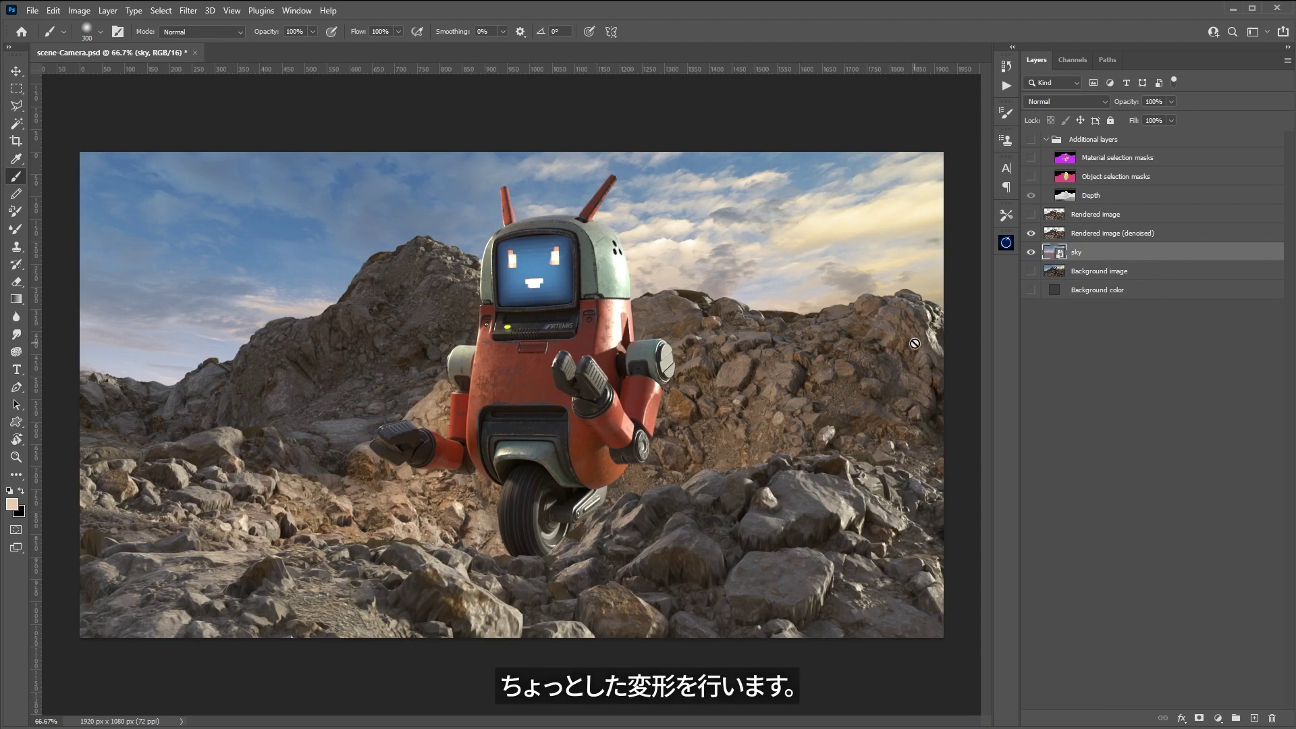
Squash the sky layer vertically with Free Transform, raising its bottom edge to just below the distant ridge.
{"action": "key", "text": "ctrl+t"}
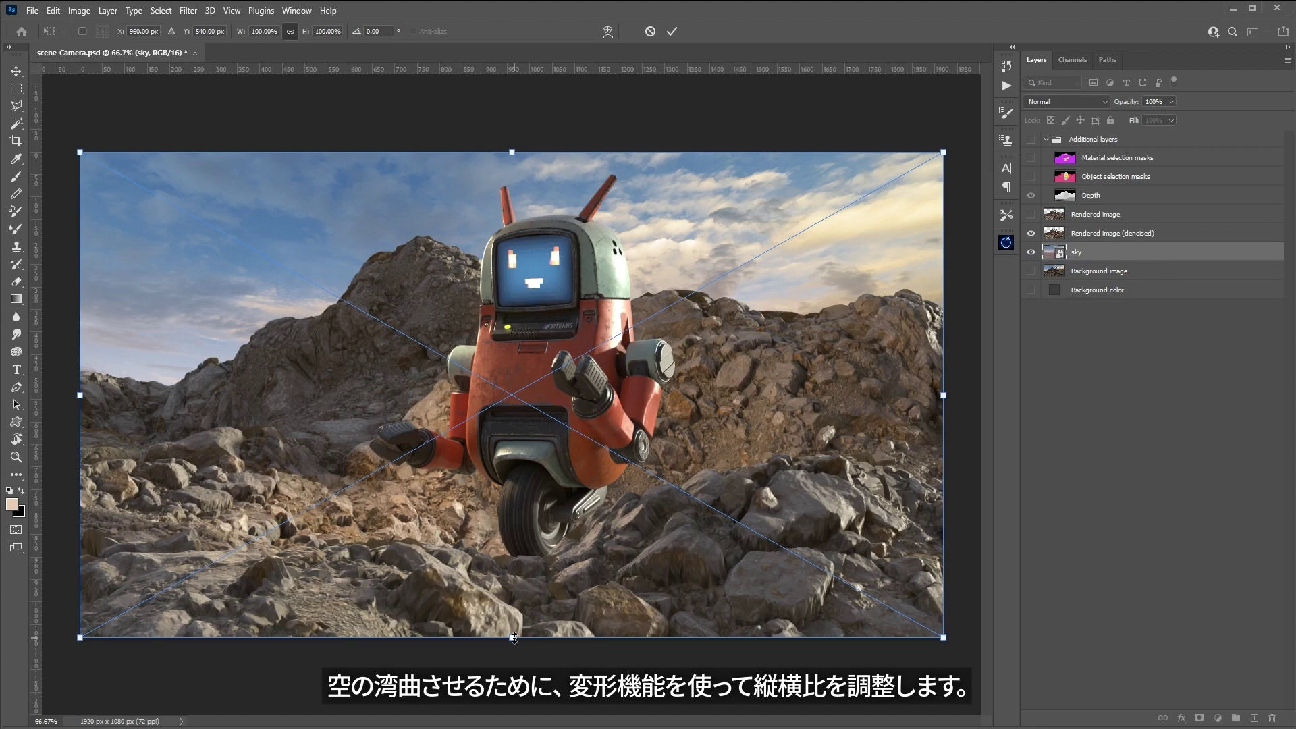
{"action": "left_click_drag", "start_coordinate": [512, 637], "coordinate": [504, 456]}
{"action": "key", "text": "Return"}
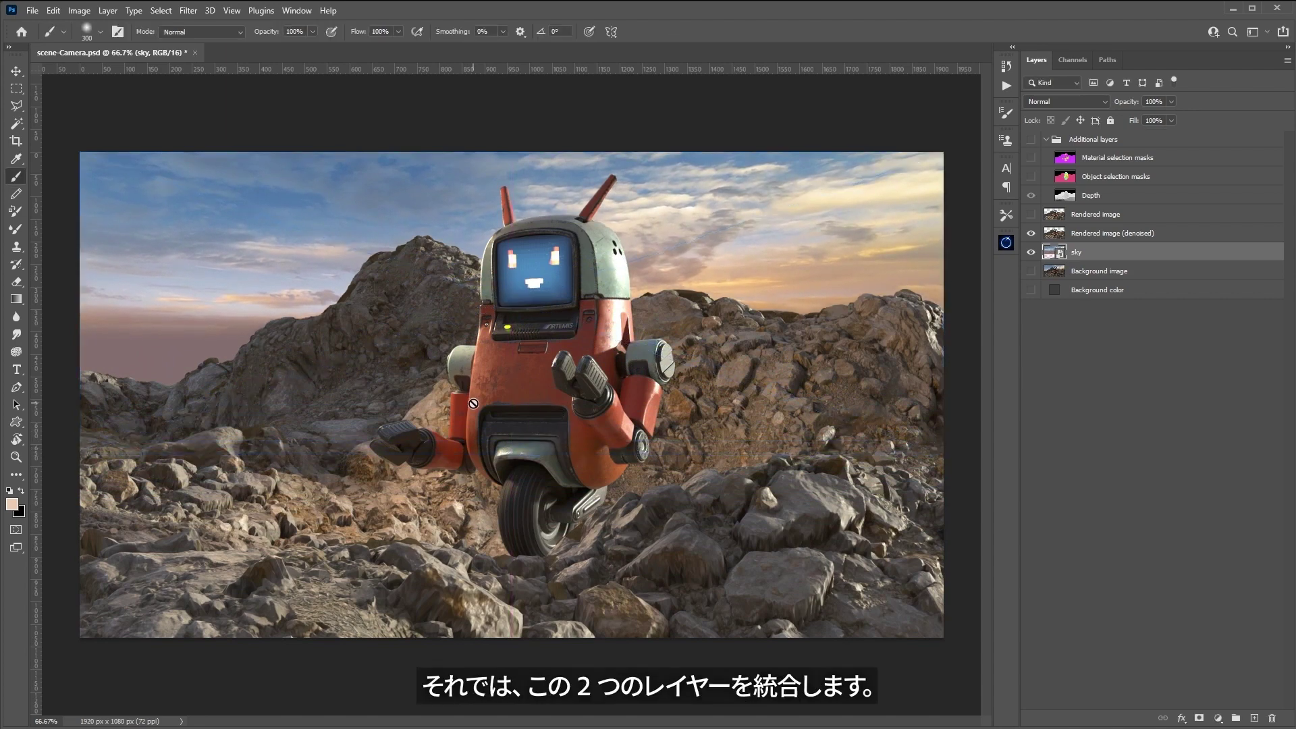
Merge the denoised render with the sky layer, then use Camera Raw to set exposure +0.05, contrast +24 and a higher clarity.
{"action": "left_click", "coordinate": [1105, 233]}
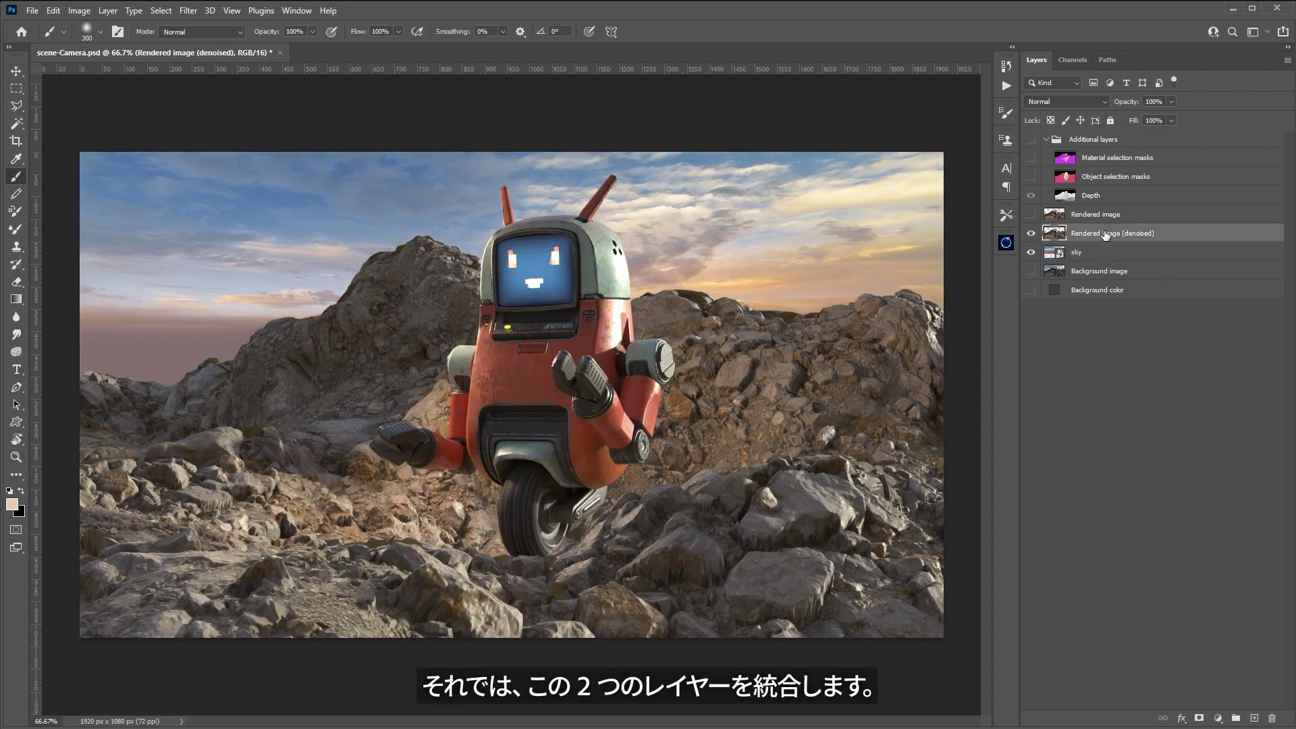
{"action": "key", "text": "ctrl+e"}
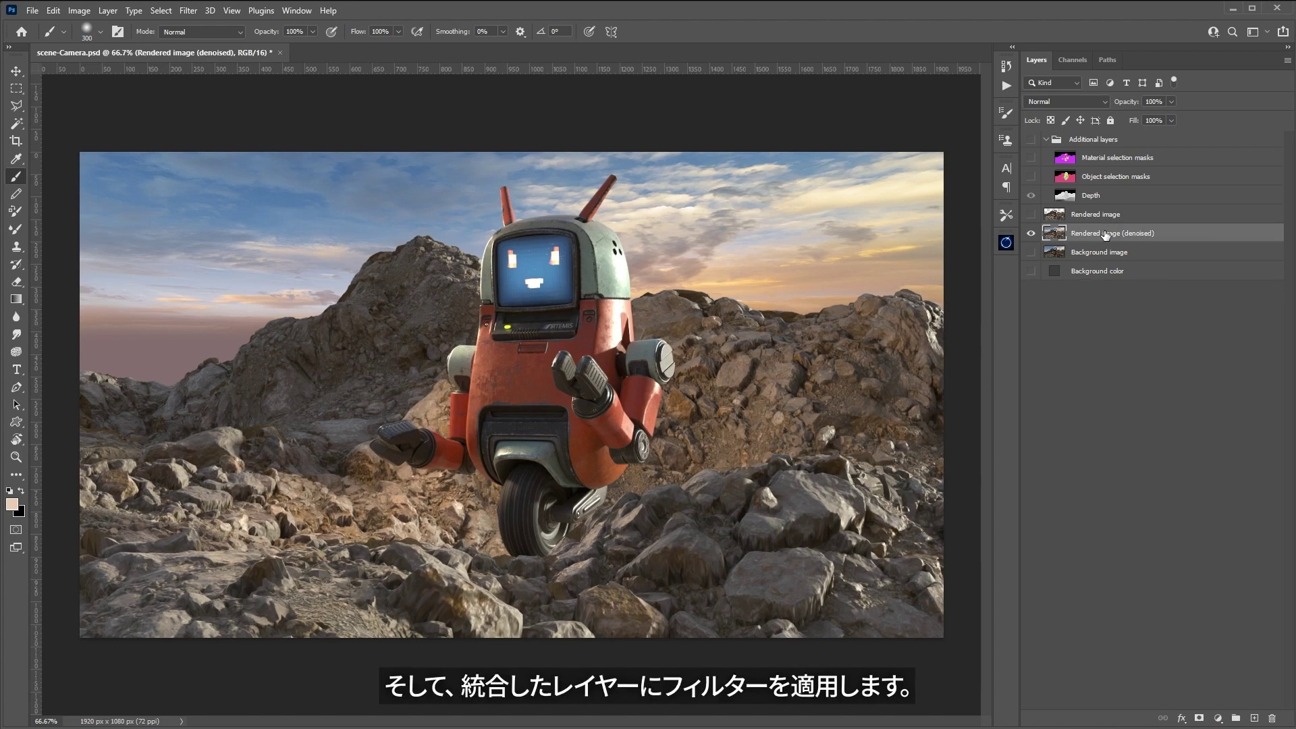
{"action": "left_click", "coordinate": [189, 15]}
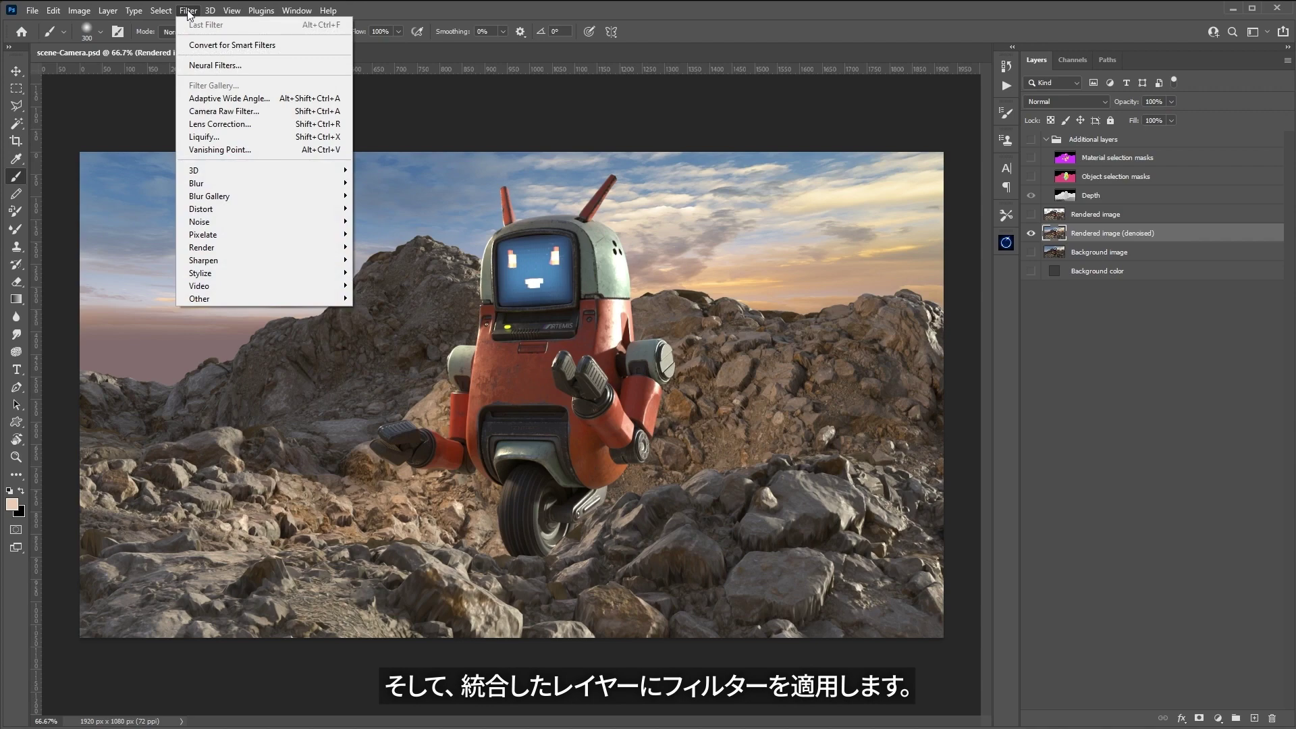
{"action": "left_click", "coordinate": [230, 112]}
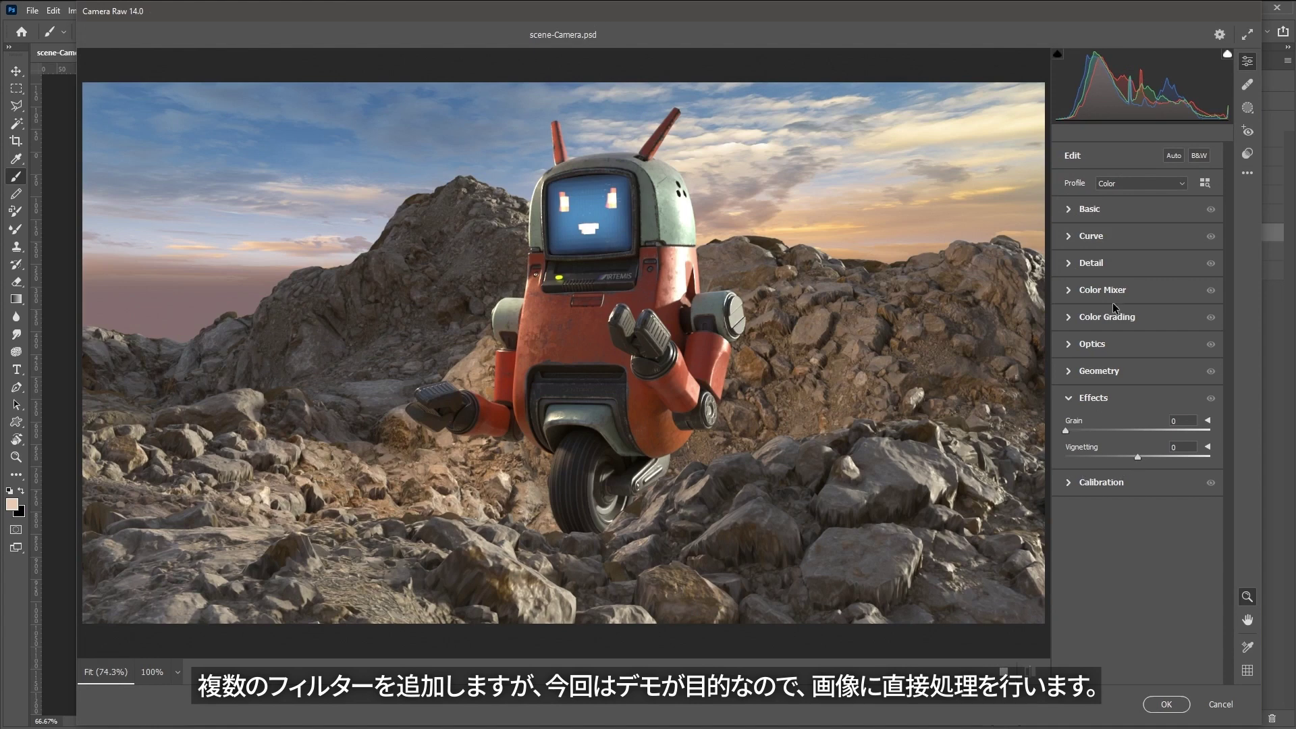
{"action": "left_click", "coordinate": [1068, 210]}
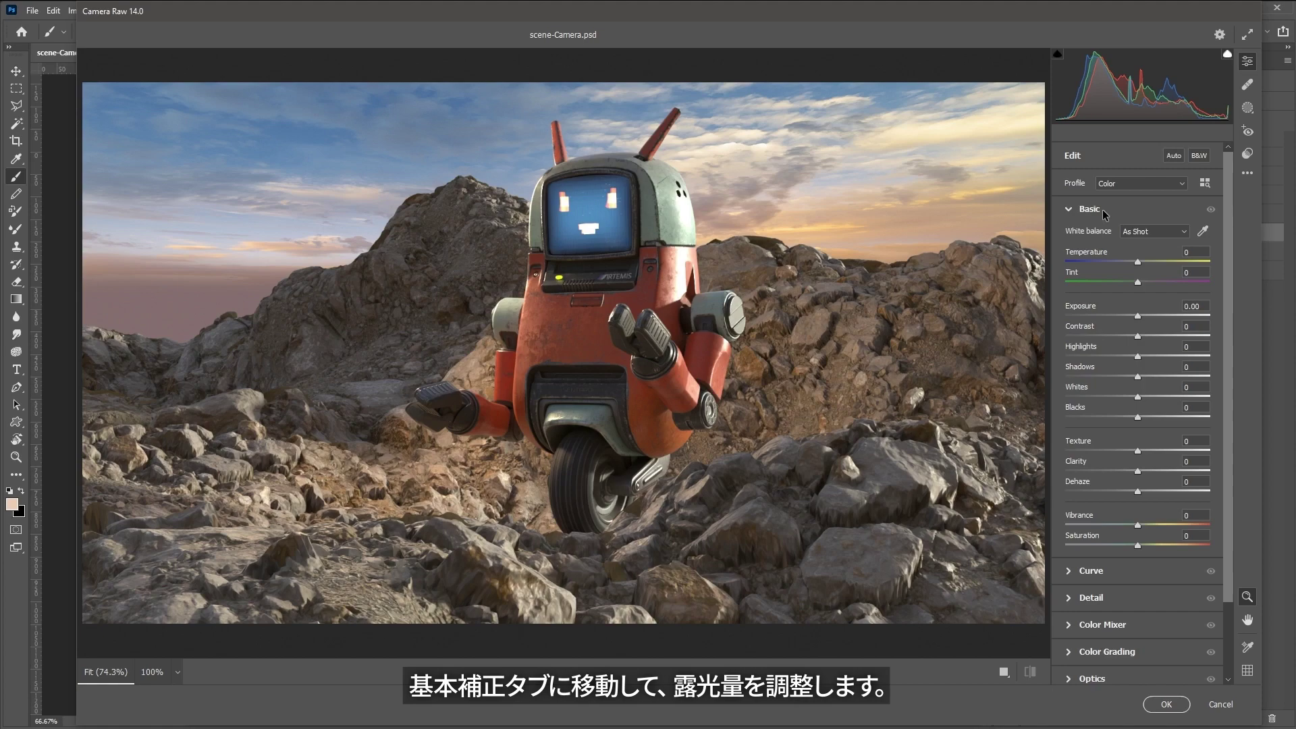
{"action": "left_click_drag", "start_coordinate": [1138, 316], "coordinate": [1157, 346]}
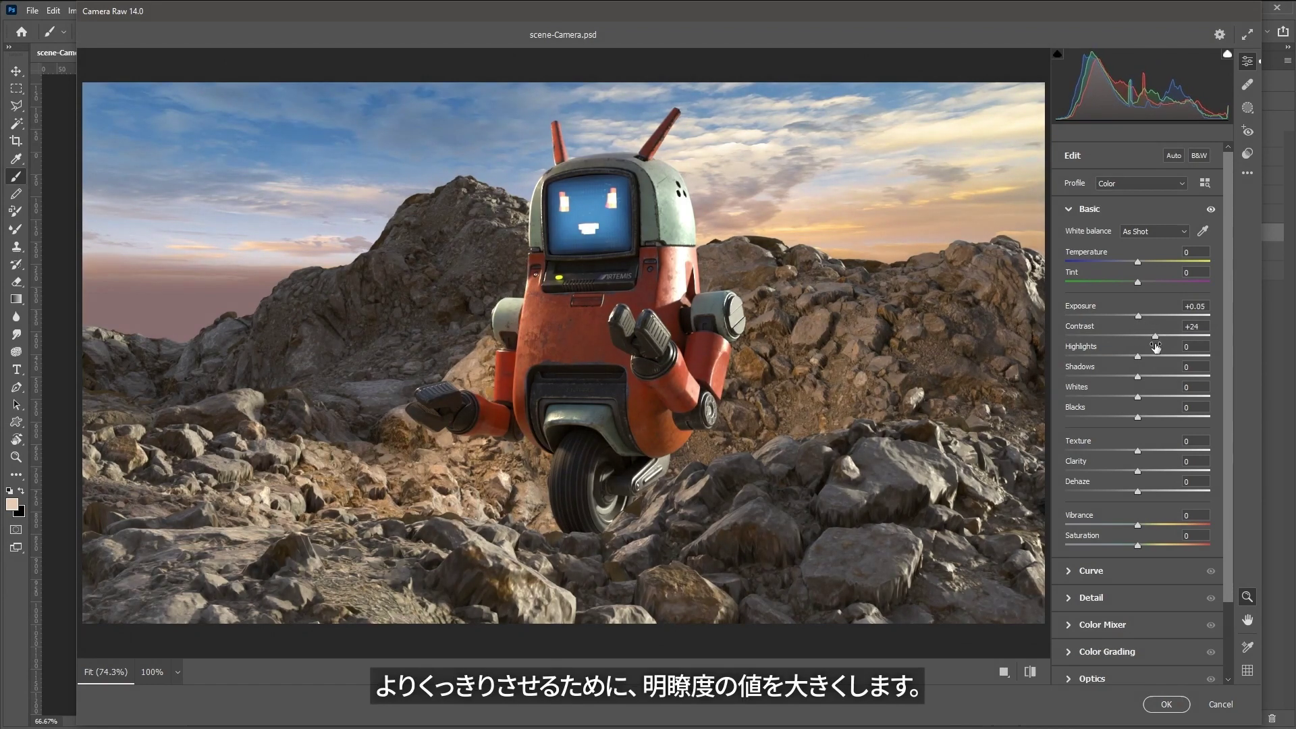
{"action": "left_click_drag", "start_coordinate": [1139, 474], "coordinate": [1162, 475]}
Darken the image edges slightly with negative vignetting in Camera Raw and apply the filter.
{"action": "scroll", "coordinate": [1091, 614], "scroll_direction": "down", "scroll_amount": 2}
{"action": "left_click", "coordinate": [1068, 667]}
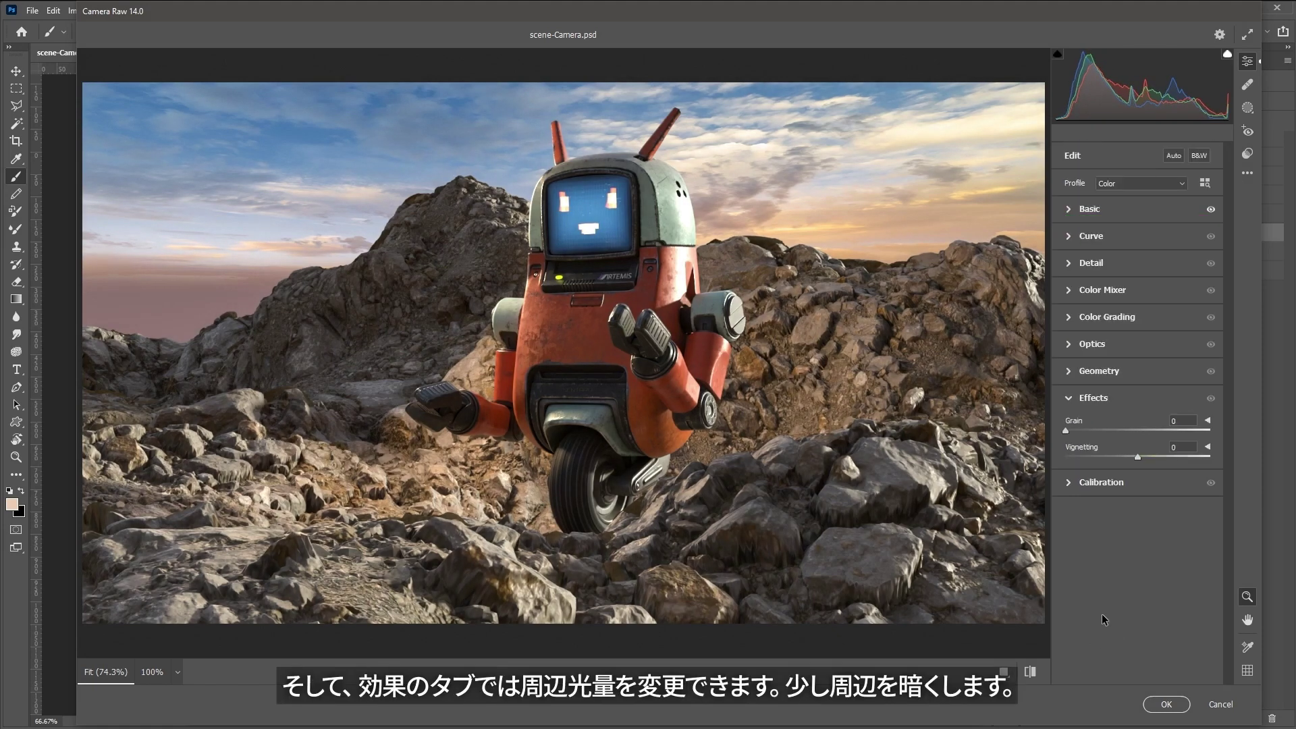
{"action": "mouse_move", "coordinate": [1136, 457]}
{"action": "left_mouse_down"}
{"action": "mouse_move", "coordinate": [1099, 460]}
{"action": "mouse_move", "coordinate": [1120, 465]}
{"action": "left_mouse_up"}
{"action": "left_click", "coordinate": [1167, 704]}
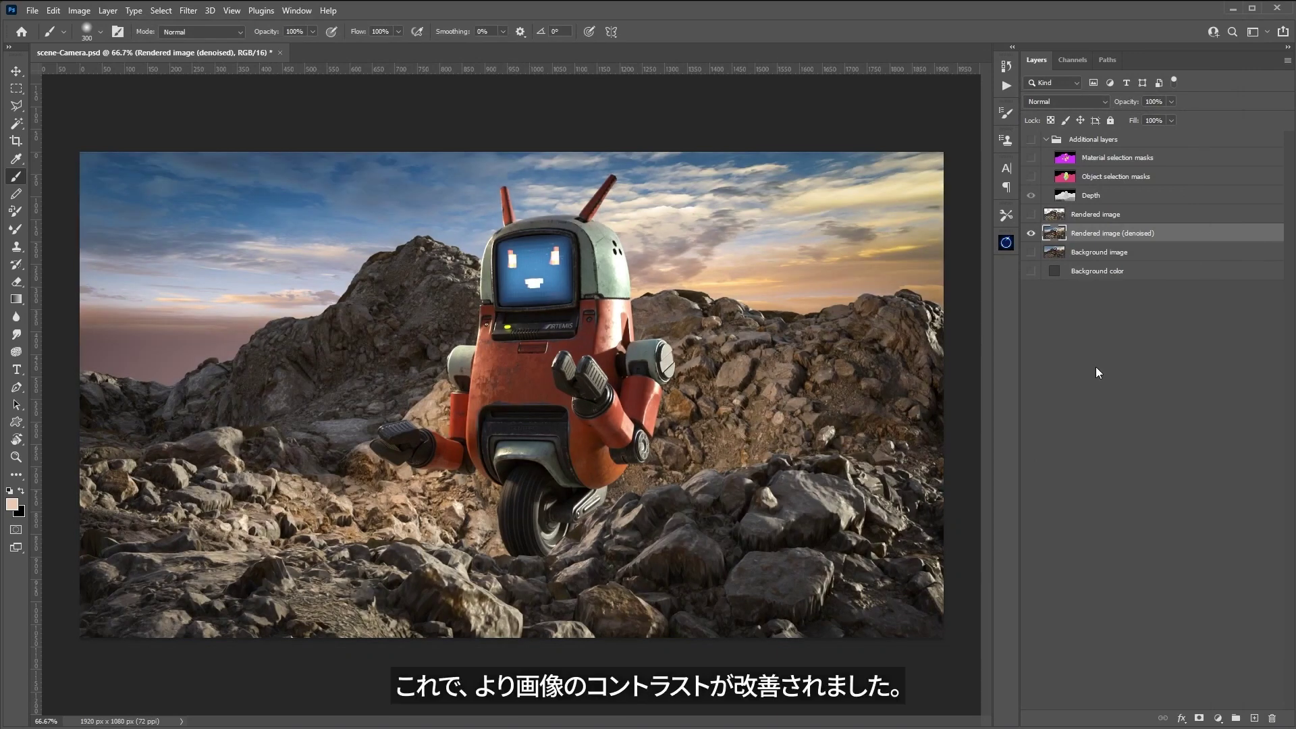
Show the Additional layers group and add a white-filled layer directly beneath the Depth layer.
{"action": "key", "text": "v"}
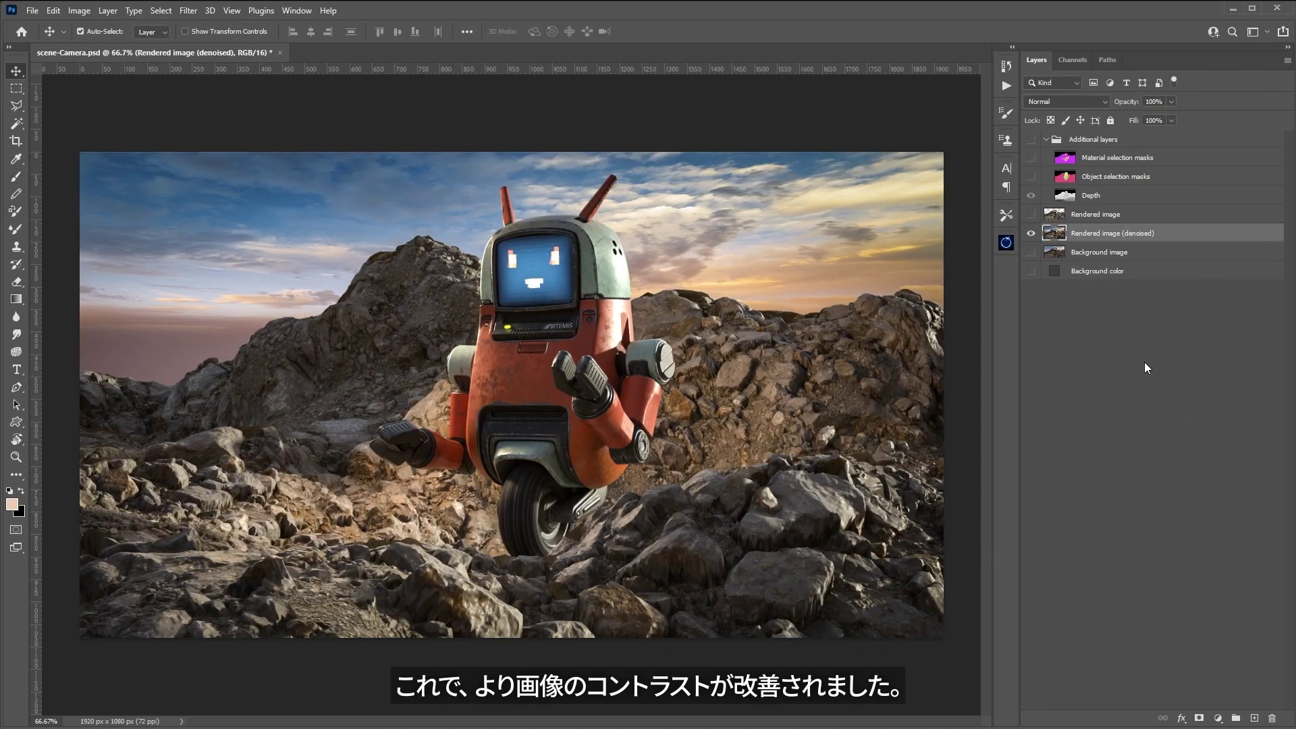
{"action": "left_click", "coordinate": [1031, 139]}
{"action": "left_click", "coordinate": [1110, 196]}
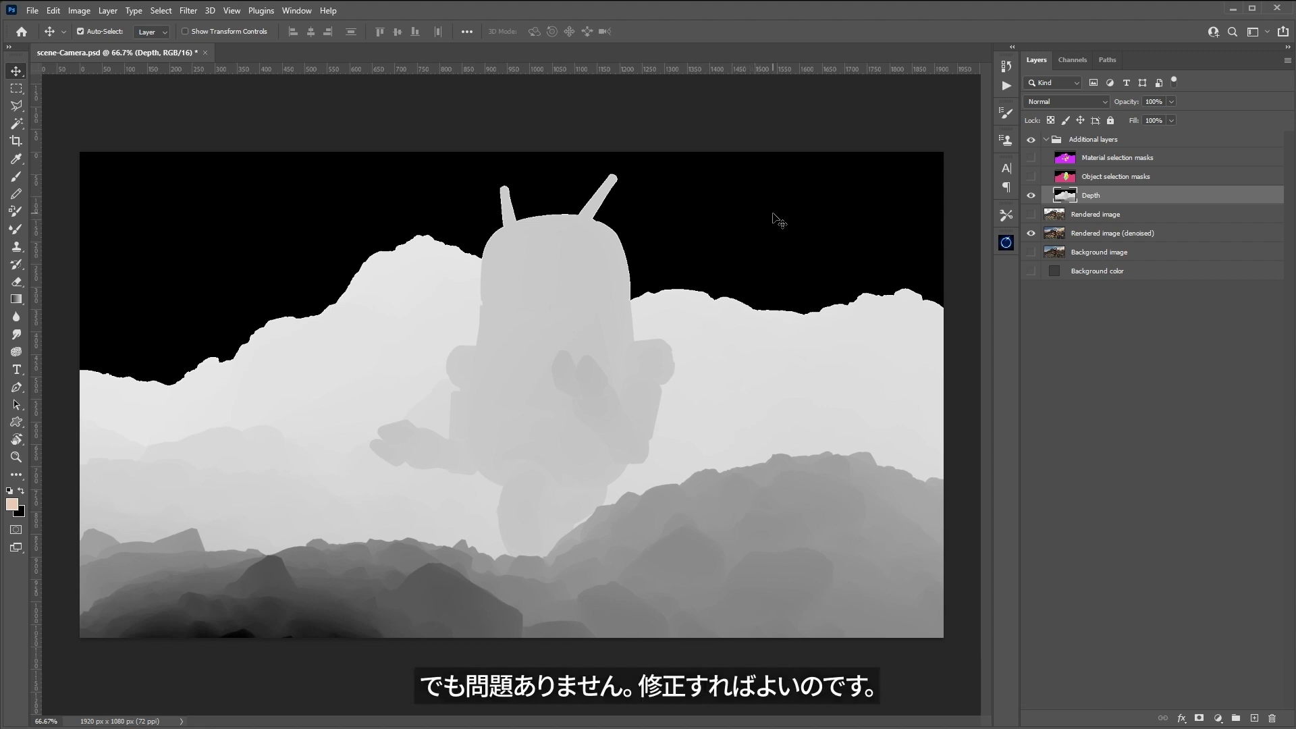
{"action": "key", "text": "d"}
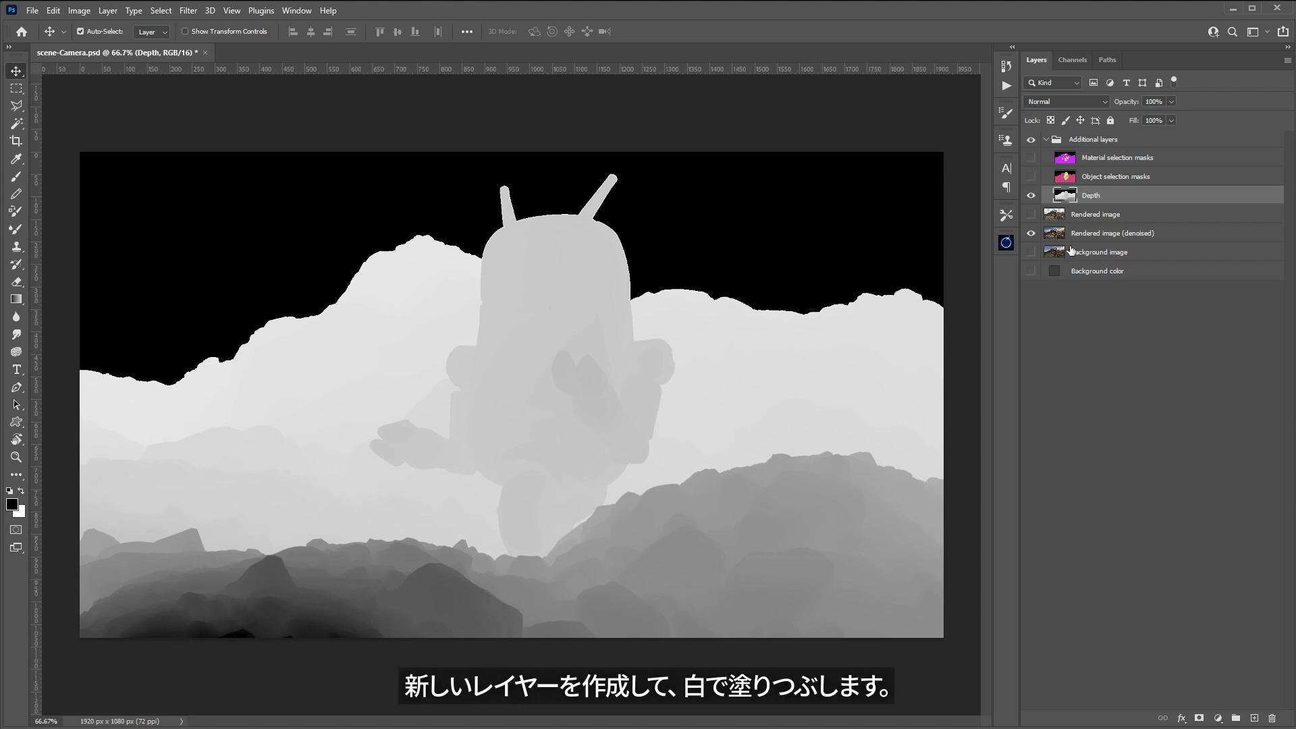
{"action": "key", "text": "x"}
{"action": "left_click", "coordinate": [1253, 718]}
{"action": "key", "text": "alt+BackSpace"}
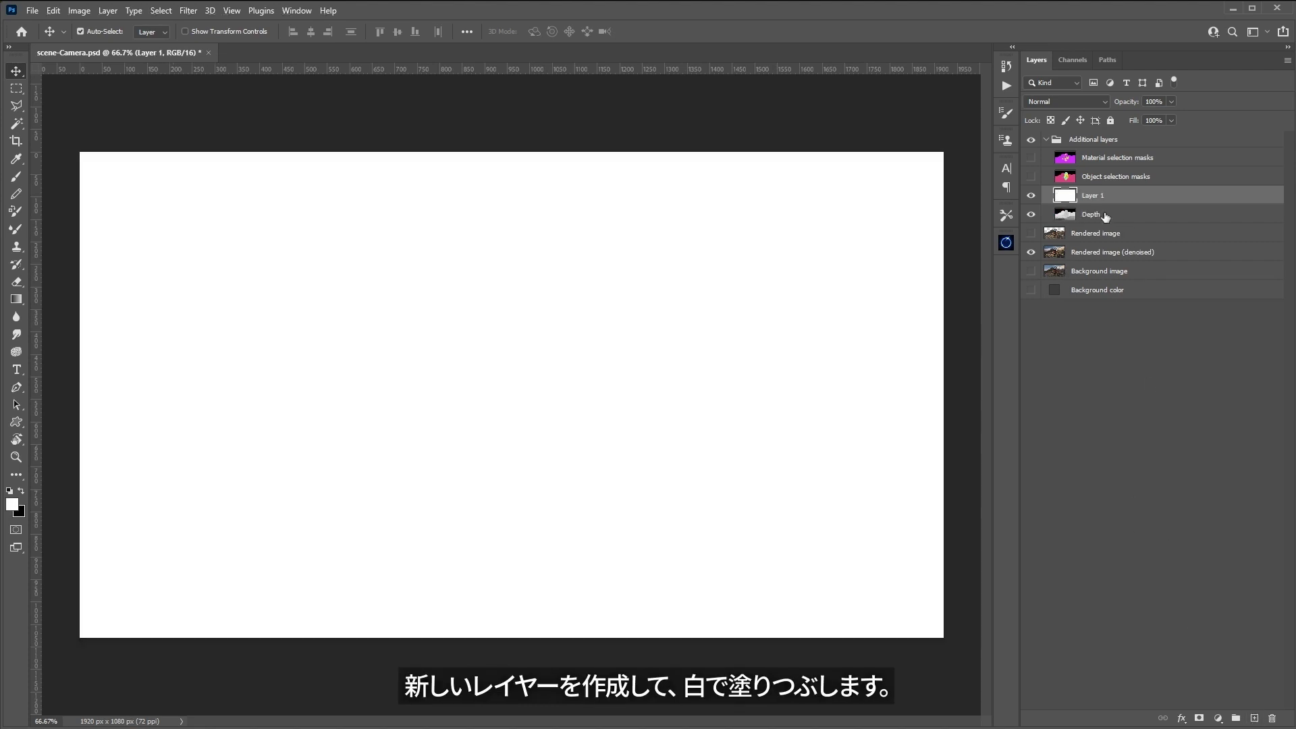
{"action": "left_click_drag", "start_coordinate": [1105, 195], "coordinate": [1112, 222]}
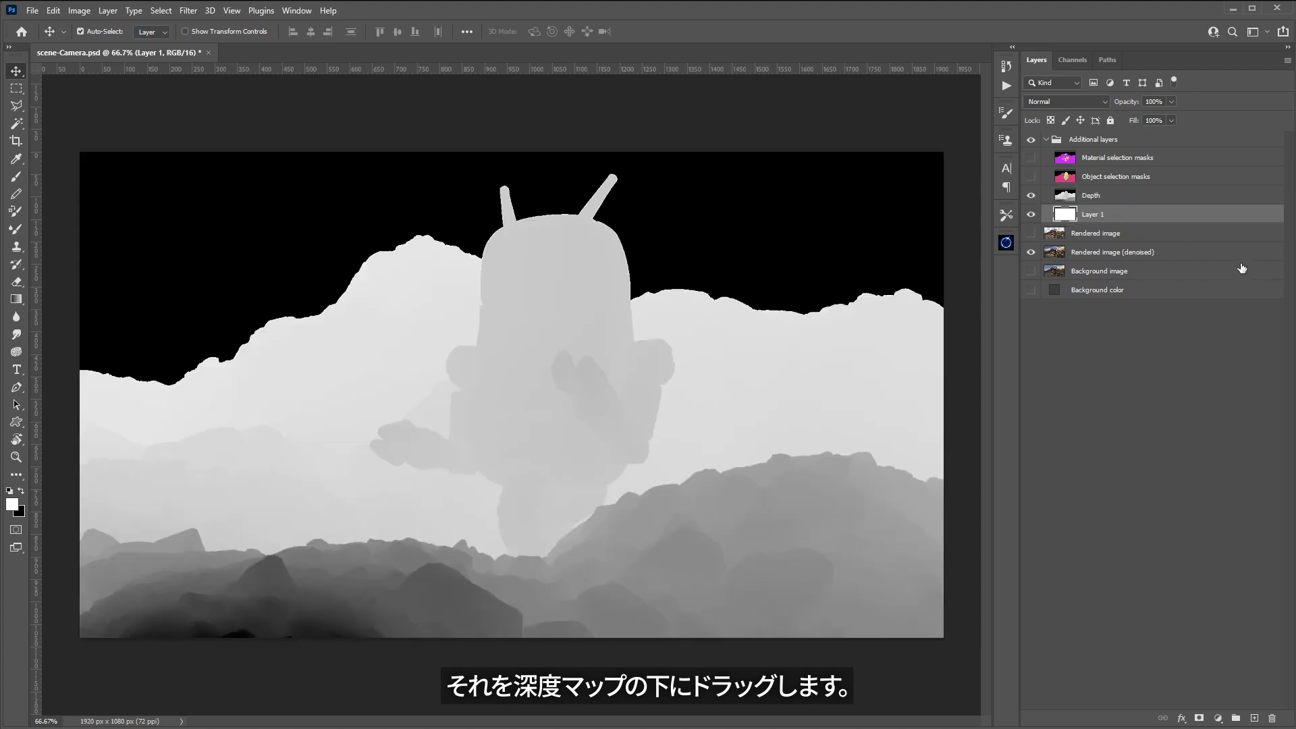
Select the black sky area of the Depth layer with the Magic Wand, delete it and deselect.
{"action": "left_click", "coordinate": [1110, 200]}
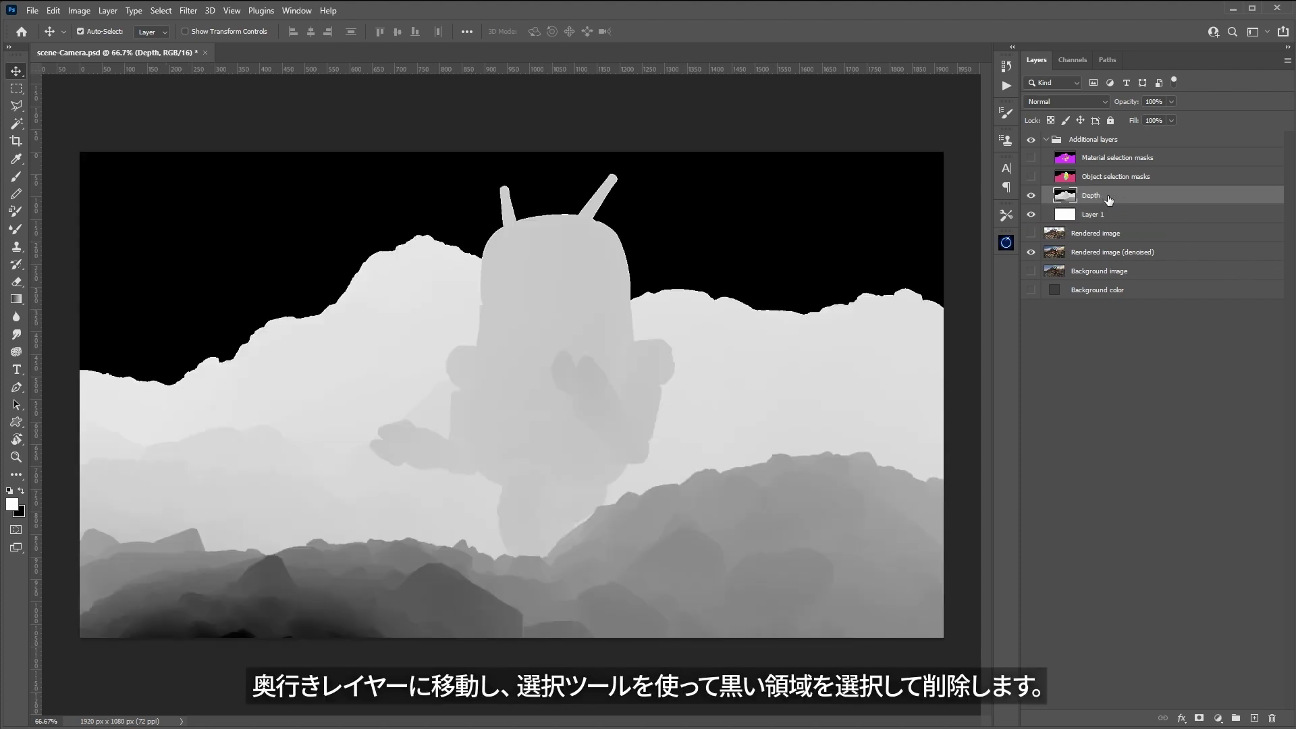
{"action": "left_click", "coordinate": [17, 124]}
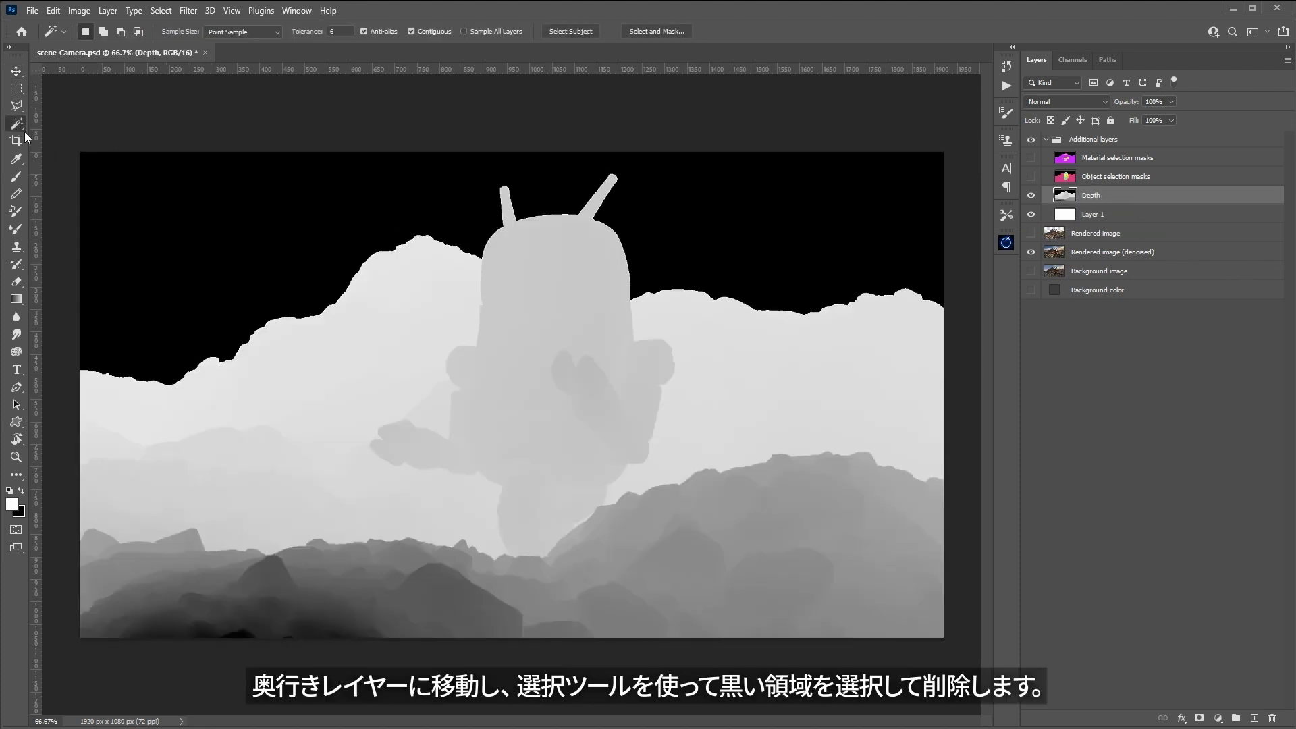
{"action": "left_click", "coordinate": [320, 236]}
{"action": "key", "text": "Delete"}
{"action": "key", "text": "ctrl+d"}
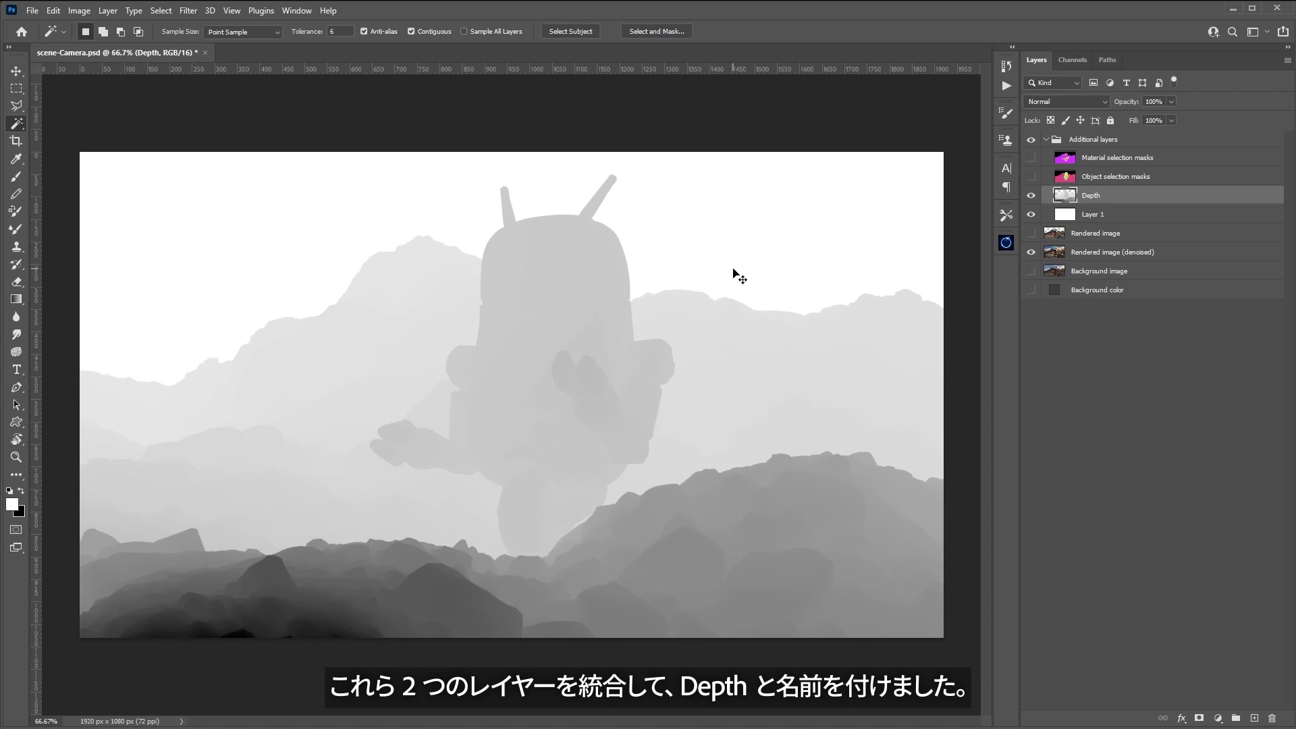
Merge the Depth layer with the white layer beneath it and name the merged layer Depth.
{"action": "key", "text": "ctrl+e"}
{"action": "double_click", "coordinate": [1097, 196]}
{"action": "type", "text": "Depth"}
{"action": "key", "text": "Return"}
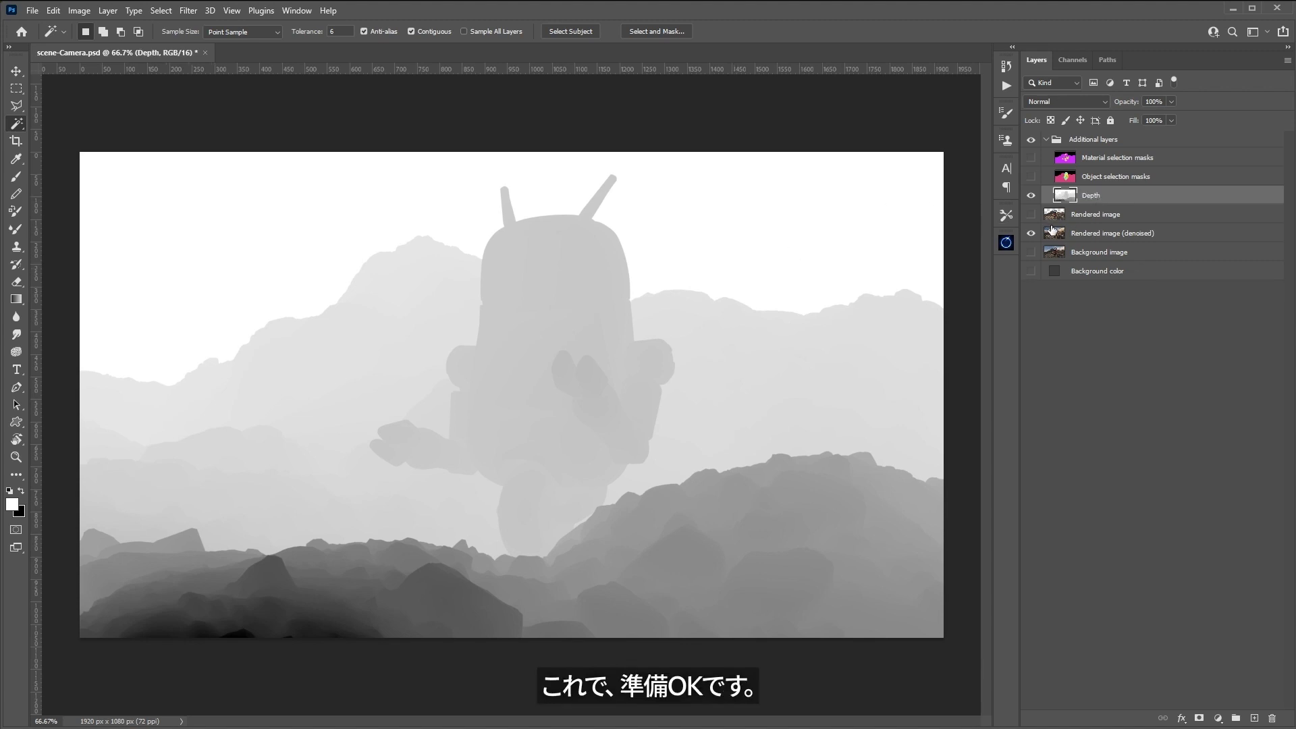
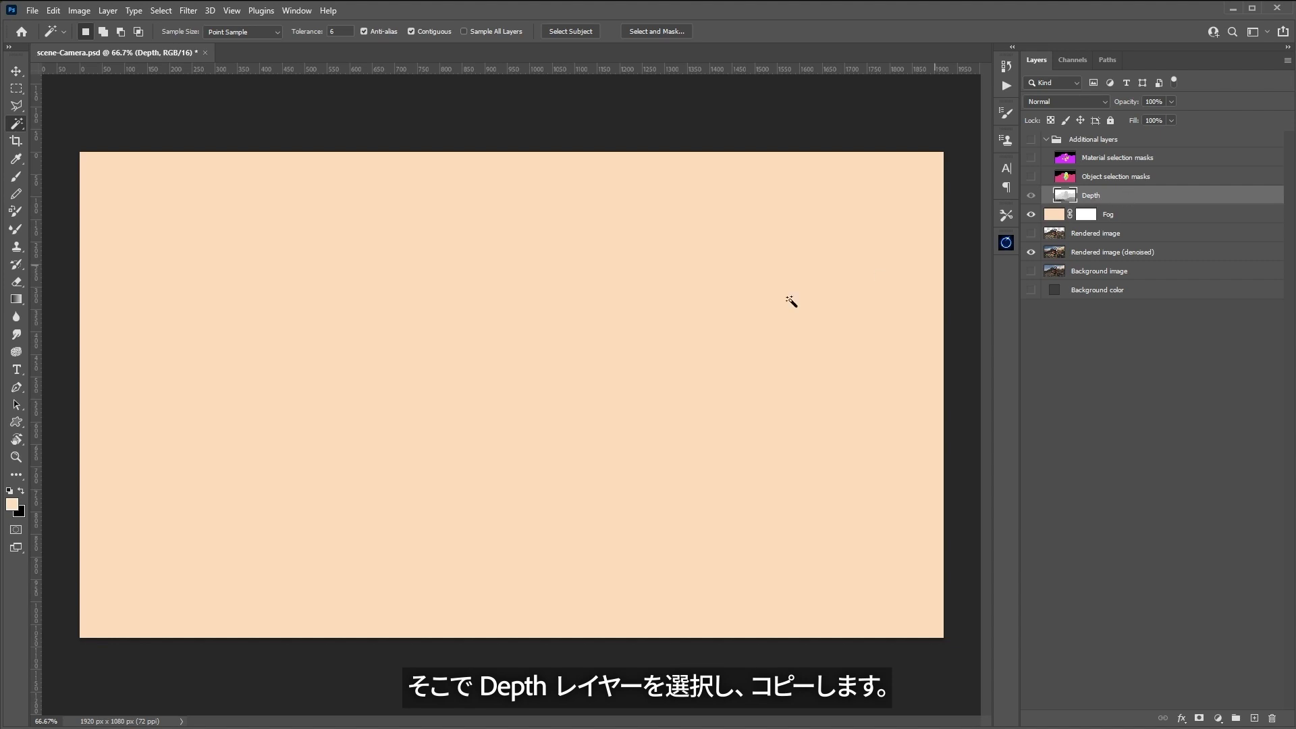
Copy the whole Depth layer into the Fog layer's mask, return to the fog colour and deselect.
{"action": "key", "text": "ctrl+a"}
{"action": "key", "text": "ctrl+c"}
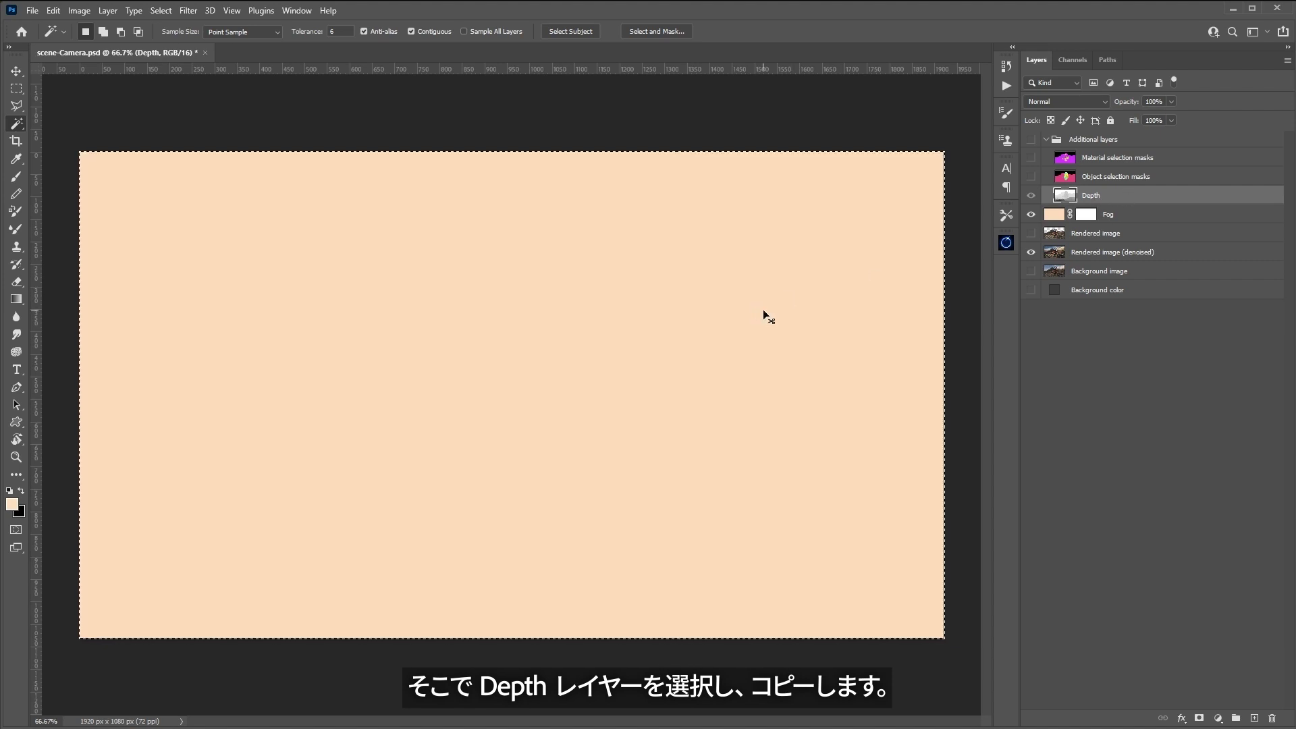
{"action": "left_click", "coordinate": [1085, 216]}
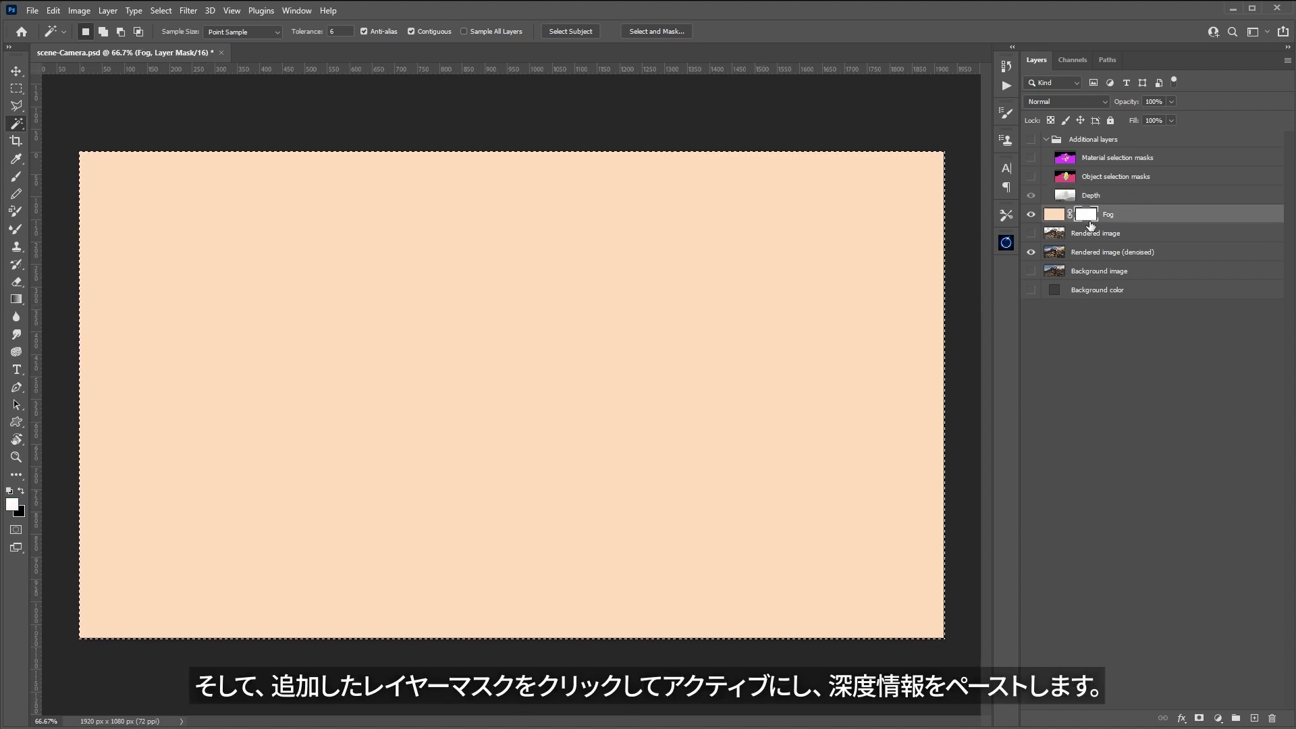
{"action": "key", "text": "ctrl+v"}
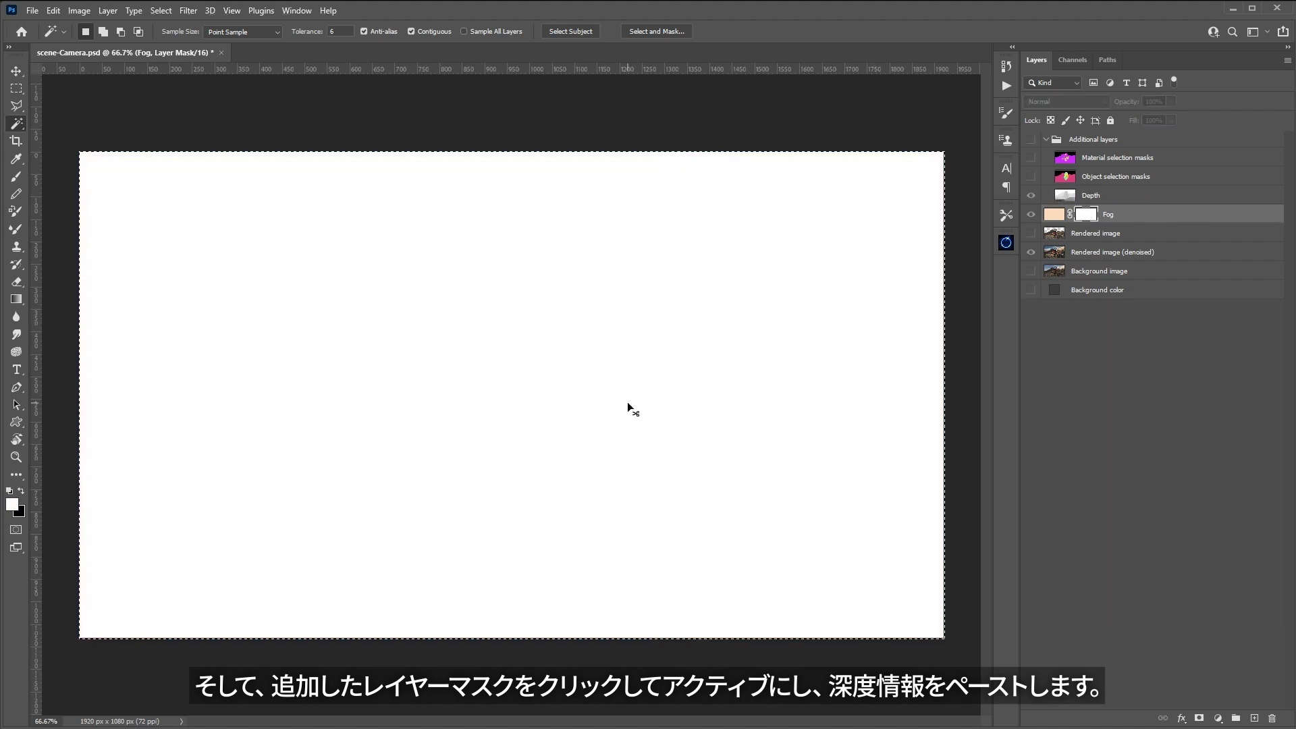
{"action": "key", "text": "ctrl+v"}
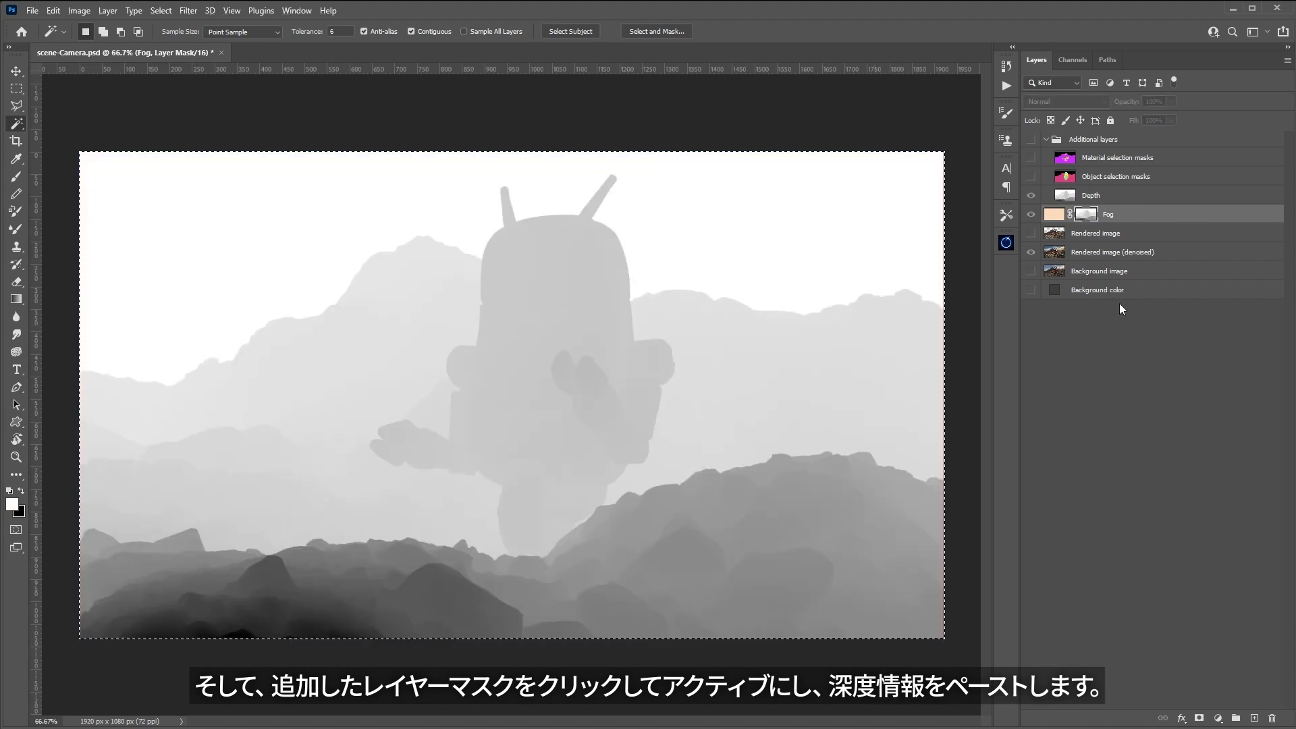
{"action": "left_click", "coordinate": [1060, 214]}
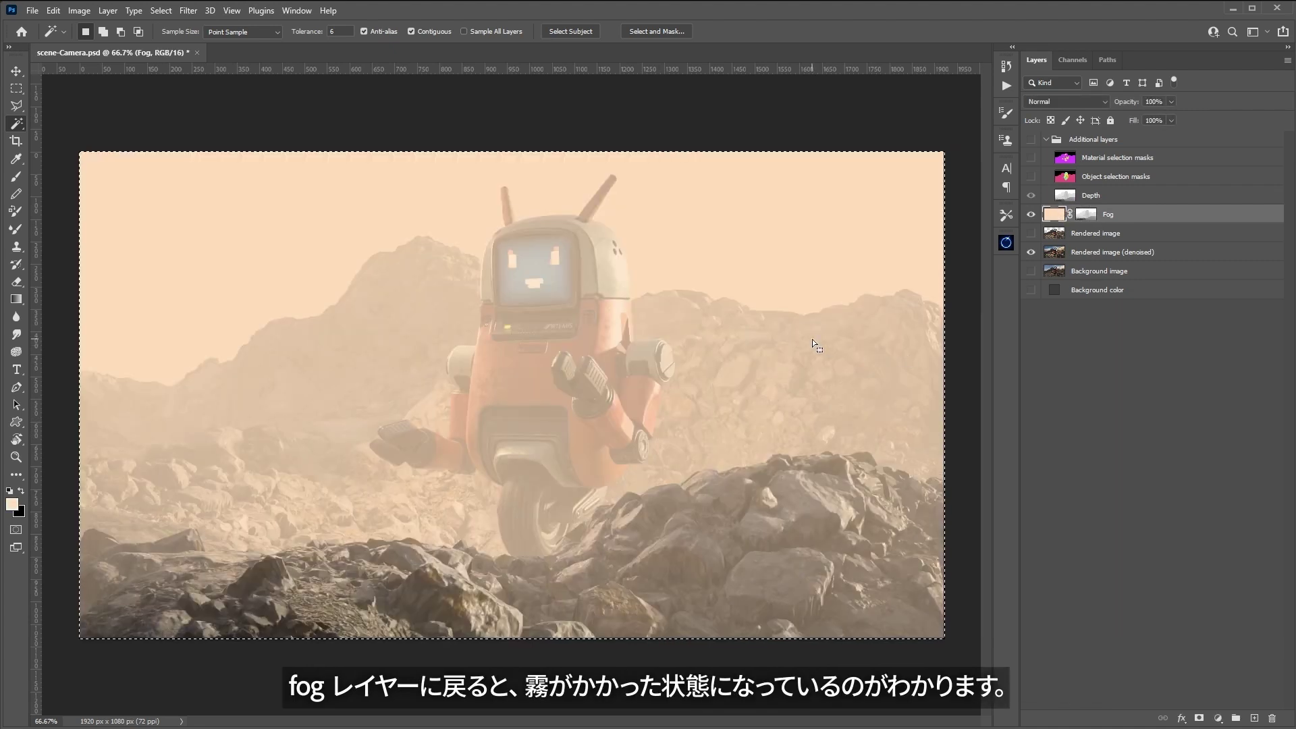
{"action": "key", "text": "ctrl+d"}
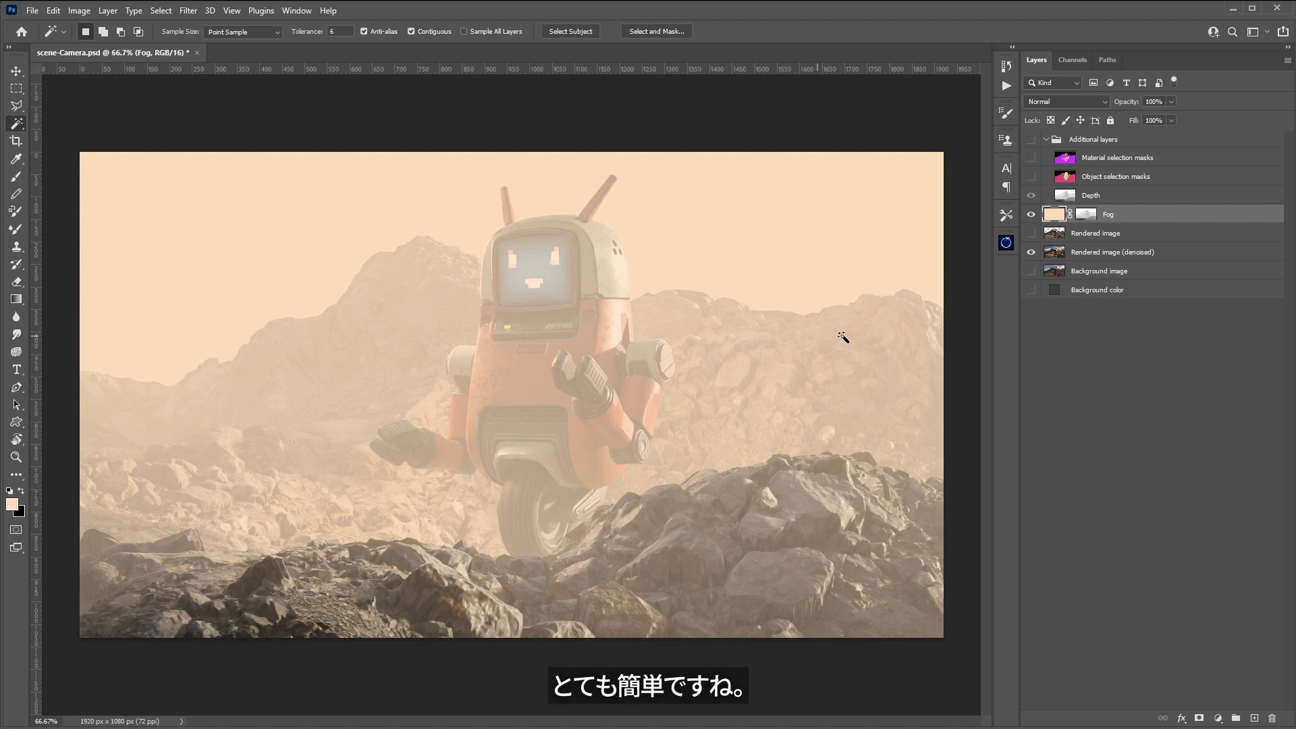
Adjust the Fog mask's levels to input 42, 0.16, 234 and output white 128, and compare the image with and without fog.
{"action": "left_click", "coordinate": [1088, 215]}
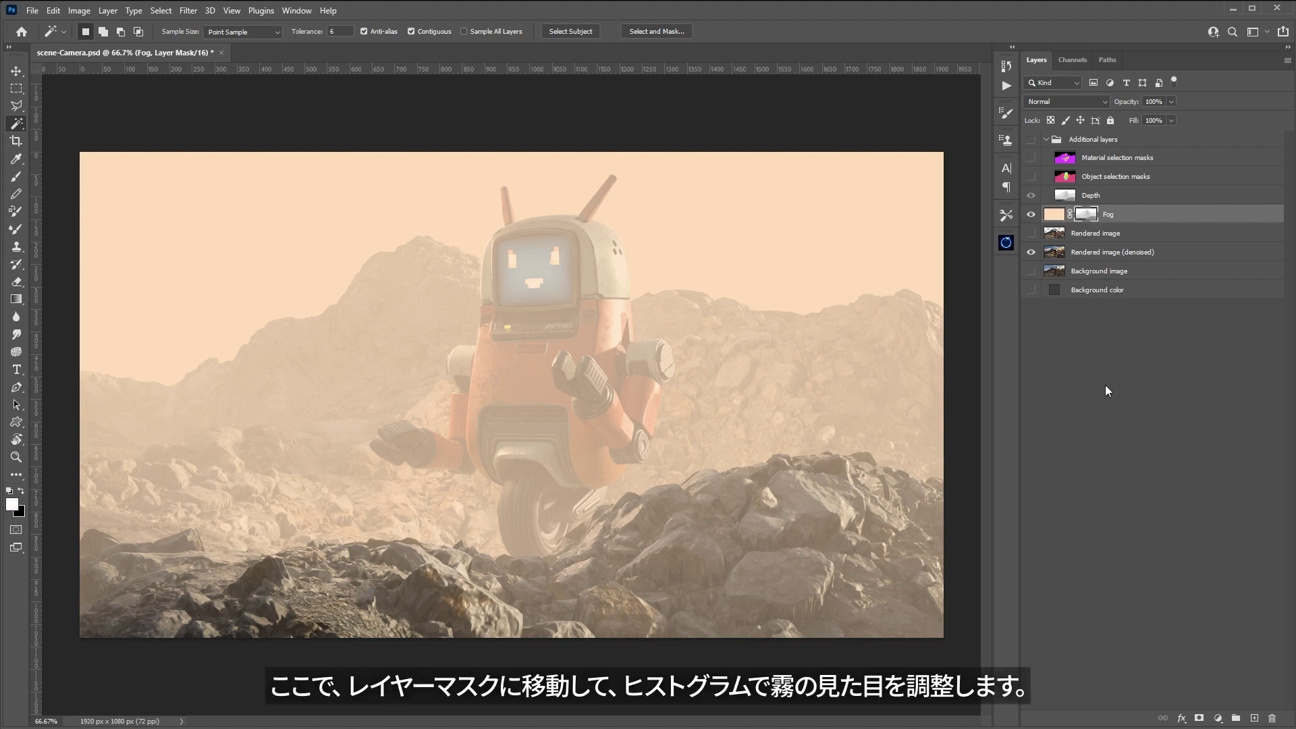
{"action": "key", "text": "ctrl+l"}
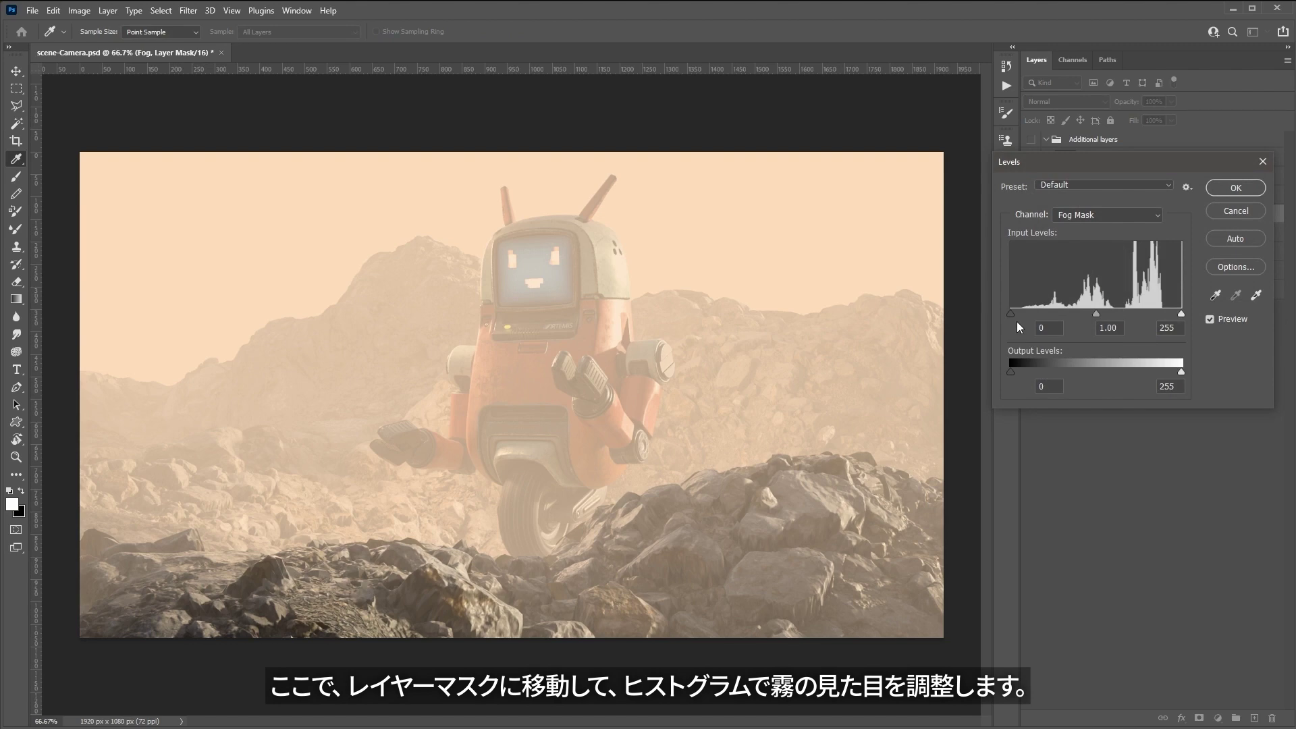
{"action": "left_click_drag", "start_coordinate": [1013, 314], "coordinate": [1075, 315]}
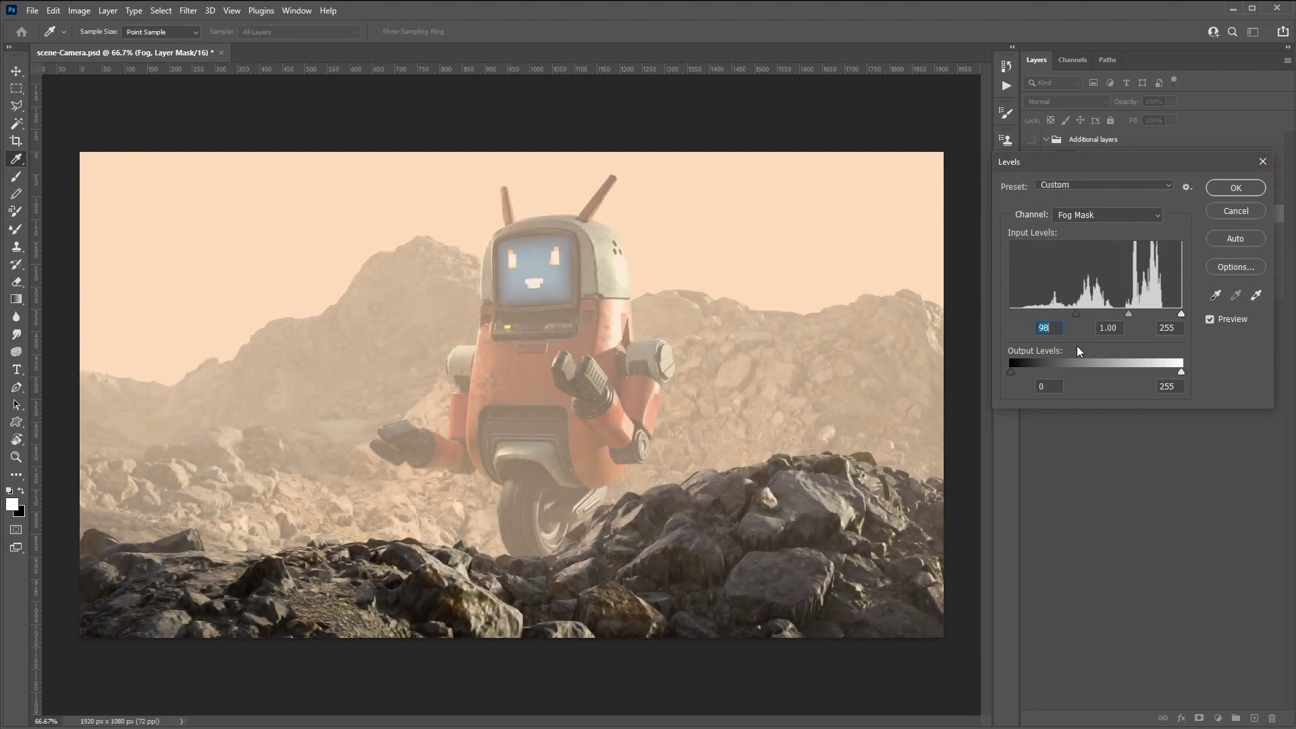
{"action": "left_click_drag", "start_coordinate": [1181, 314], "coordinate": [1096, 372]}
{"action": "left_click", "coordinate": [1010, 371]}
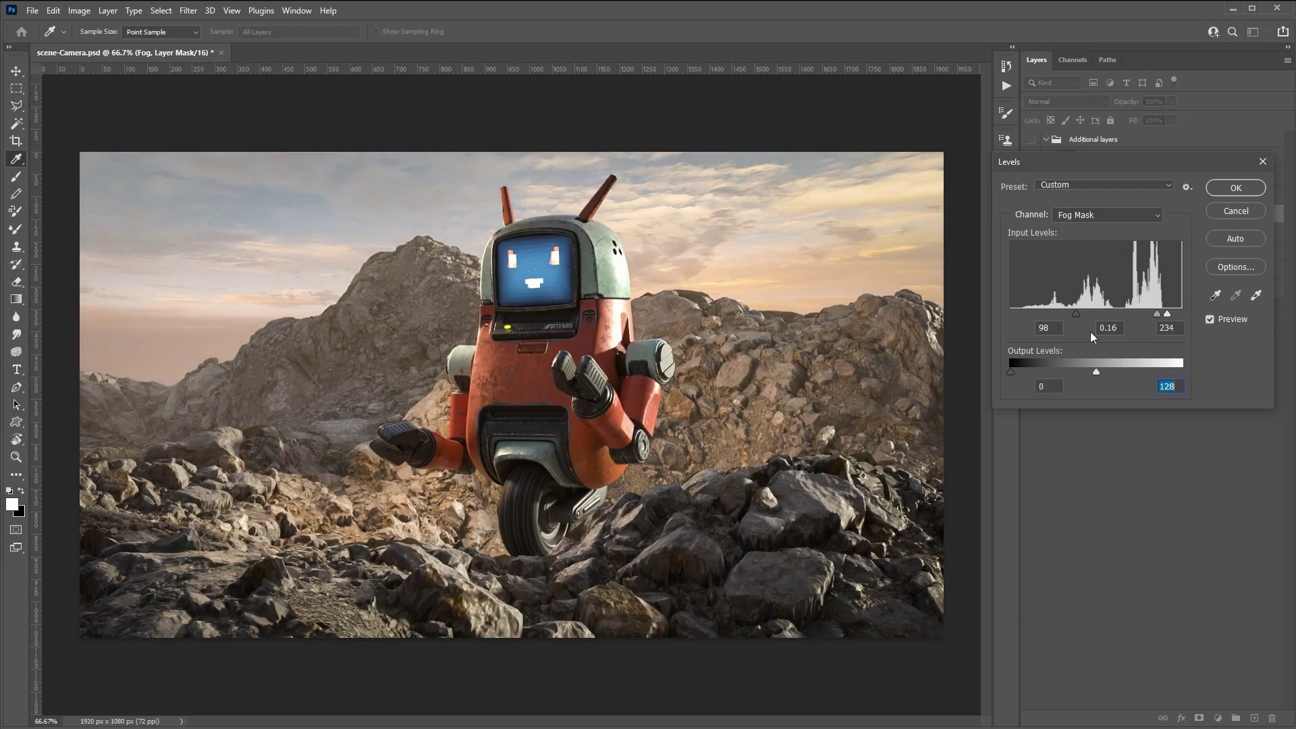
{"action": "left_click_drag", "start_coordinate": [1076, 315], "coordinate": [1039, 315]}
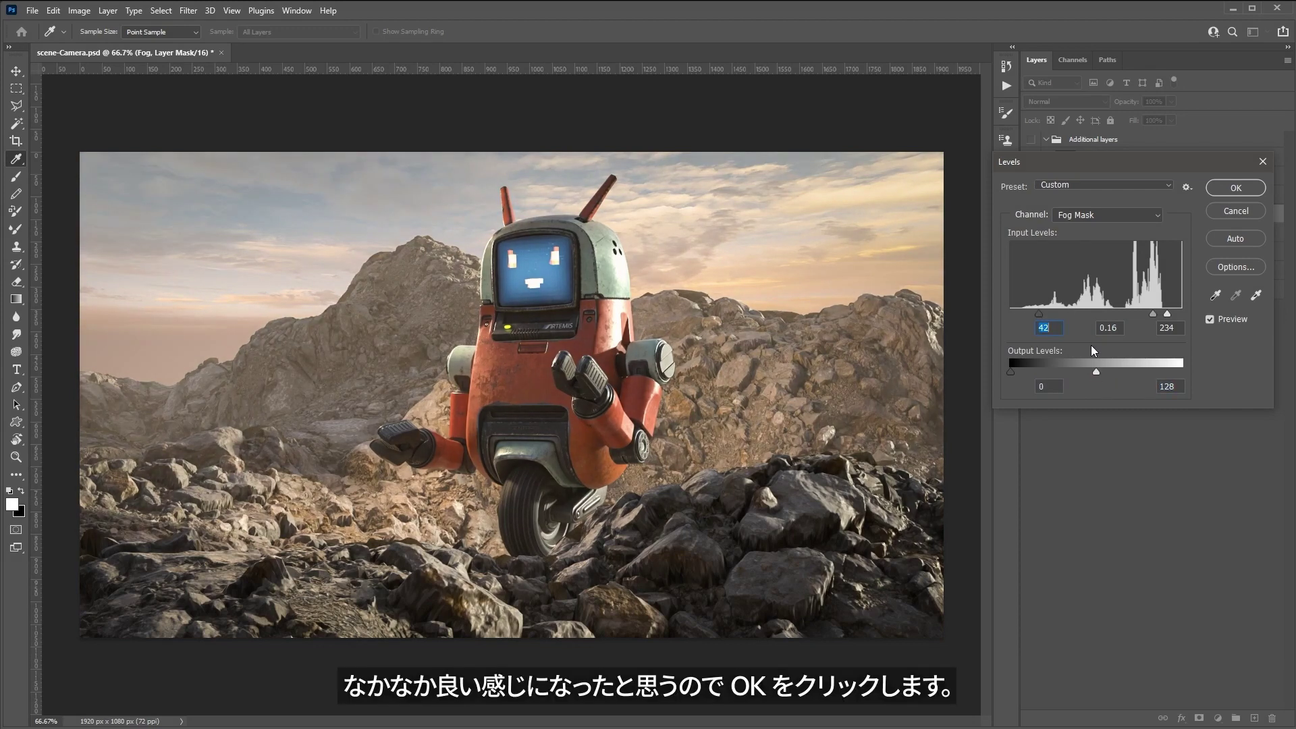
{"action": "left_click", "coordinate": [1236, 187]}
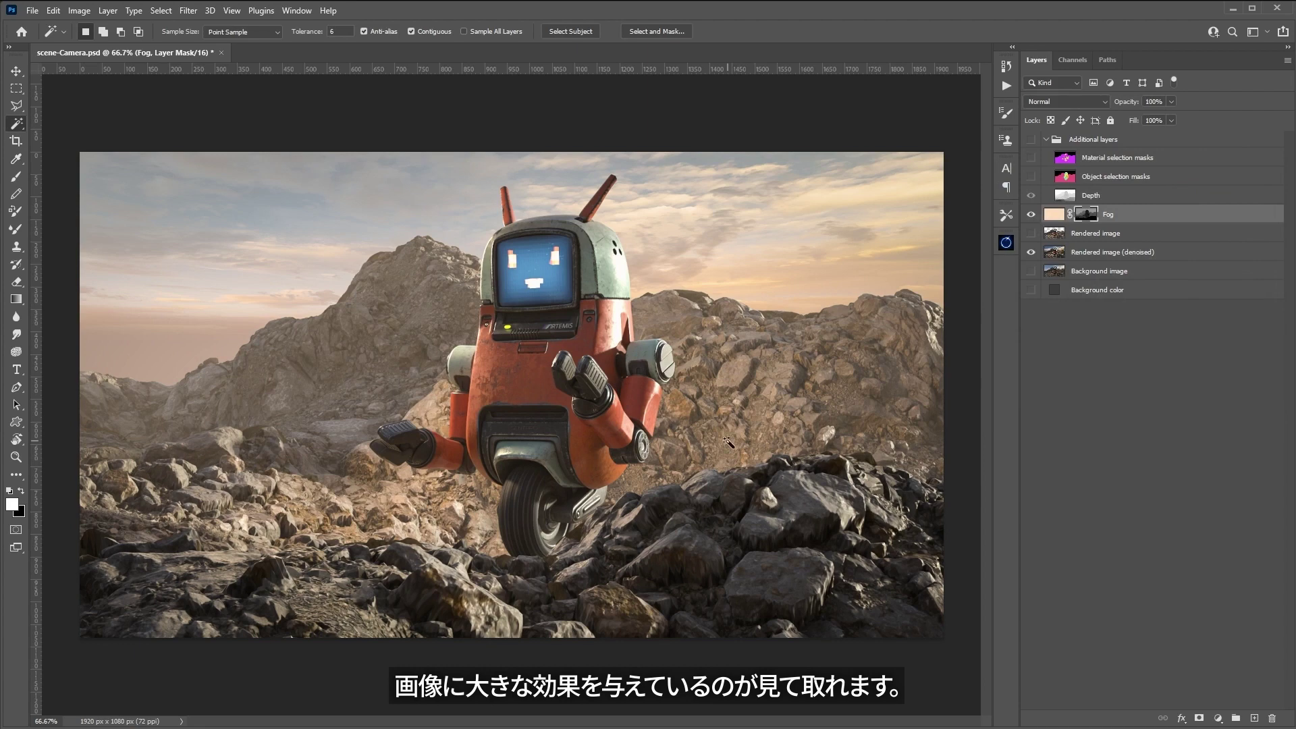
{"action": "left_click", "coordinate": [1031, 215]}
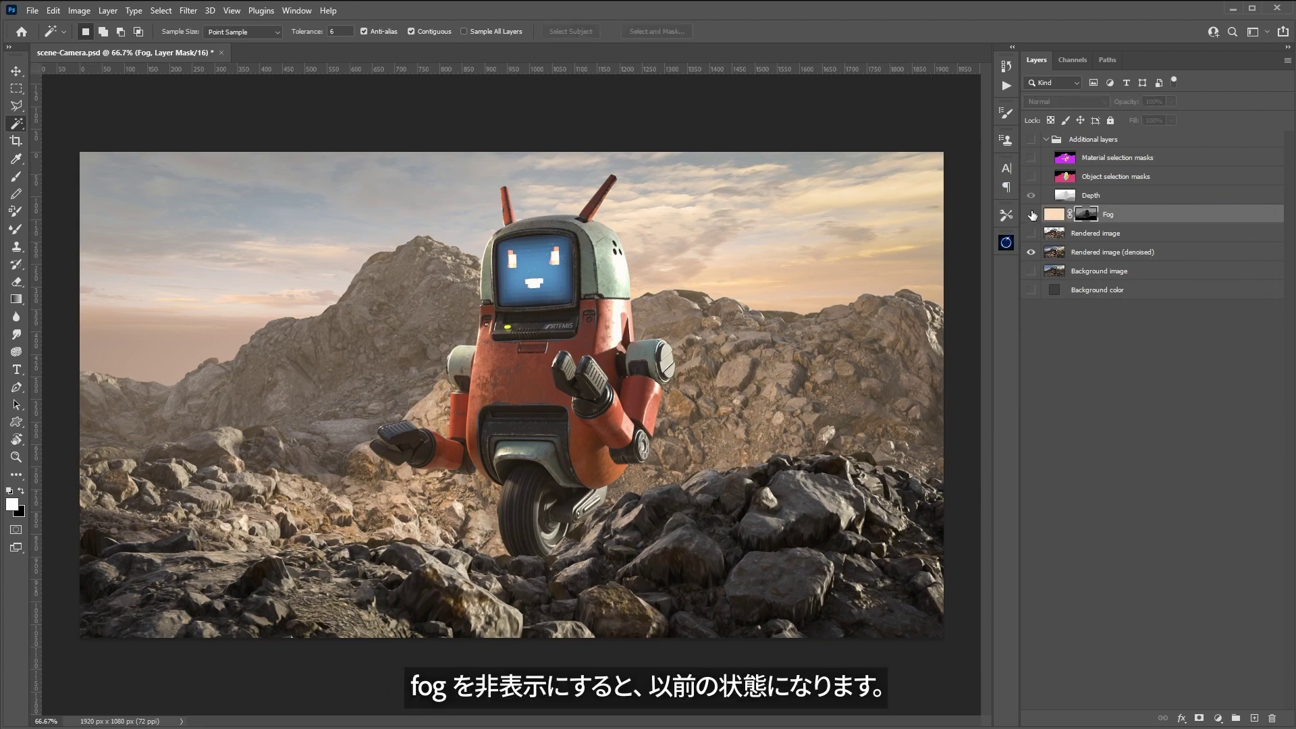
{"action": "left_click", "coordinate": [1031, 215]}
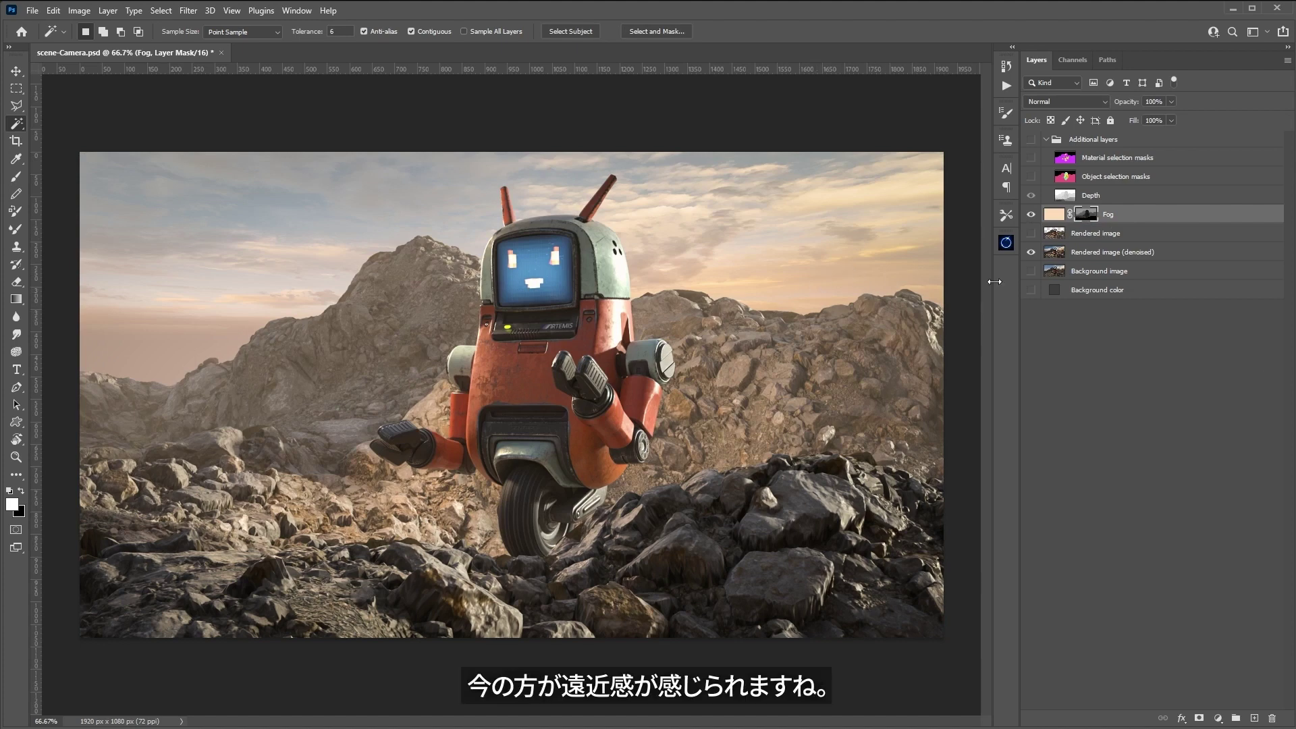
Duplicate the Rendered image (denoised) layer and add a layer mask to the copy.
{"action": "left_click", "coordinate": [1154, 259]}
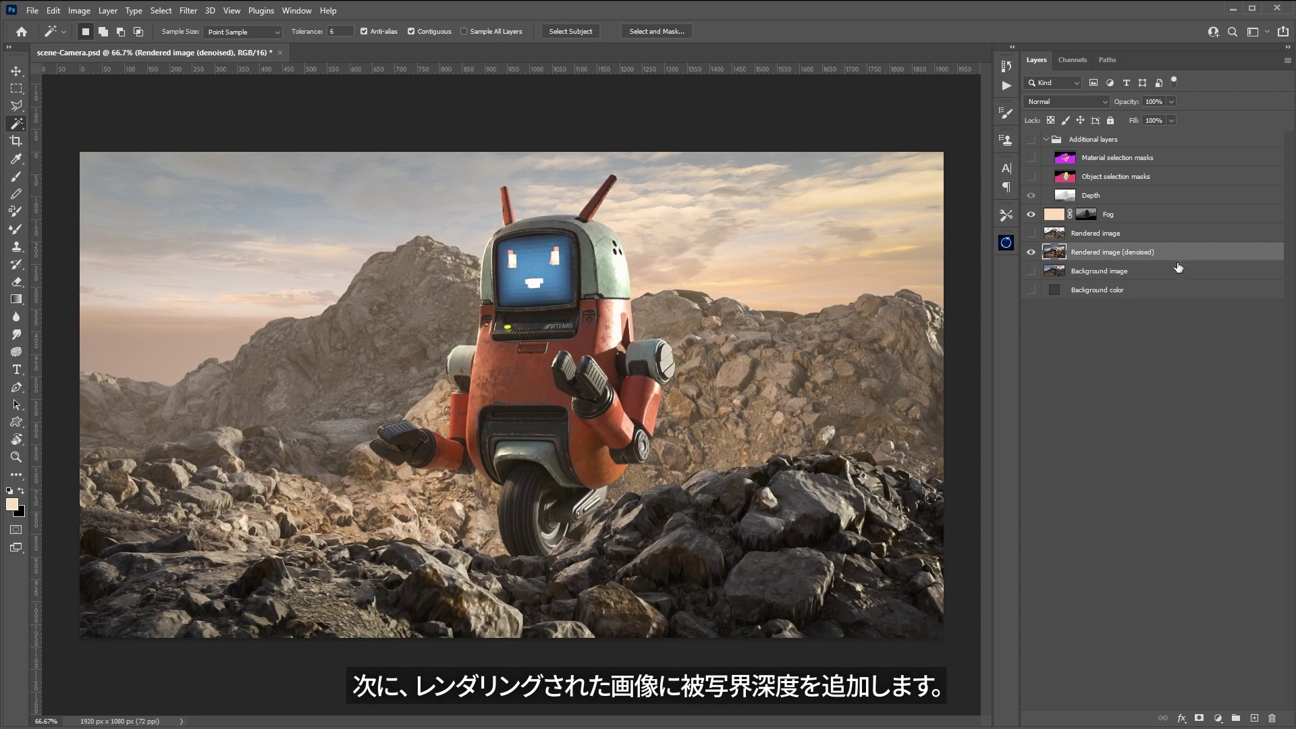
{"action": "left_click_drag", "start_coordinate": [1172, 260], "coordinate": [1254, 718]}
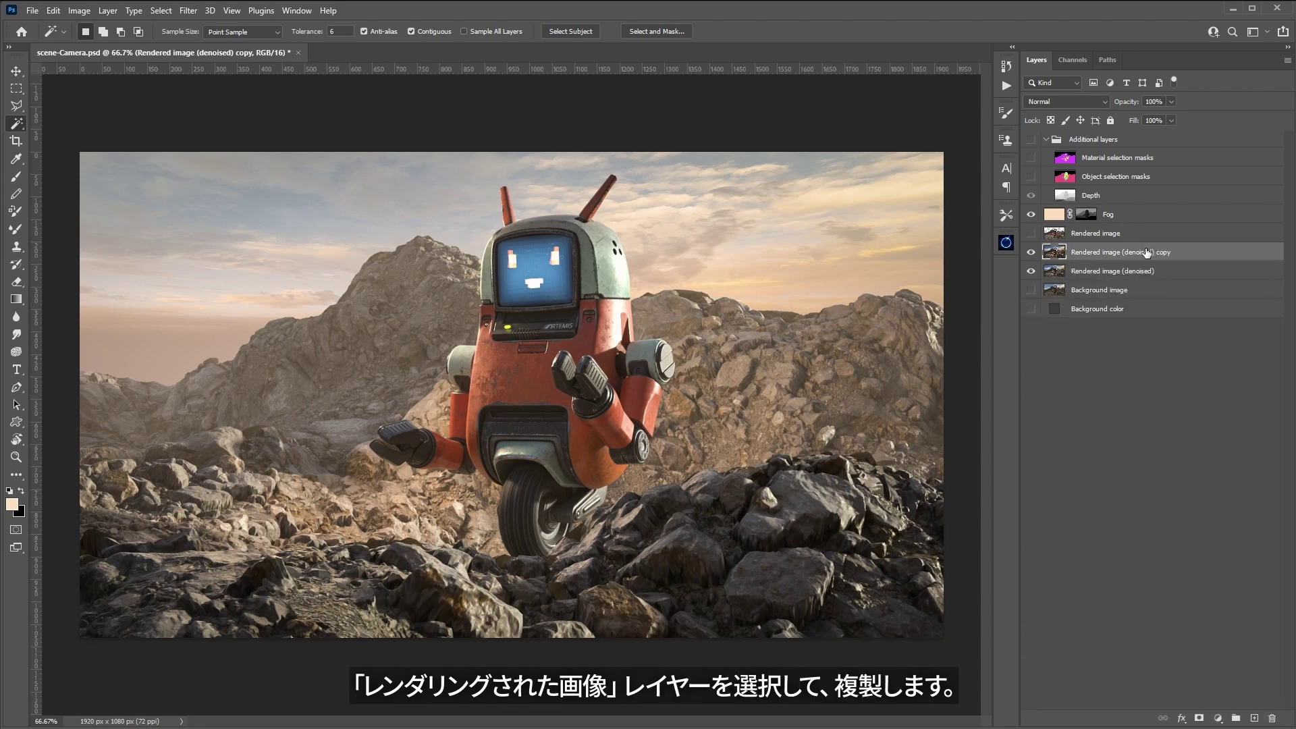
{"action": "left_click", "coordinate": [1199, 718]}
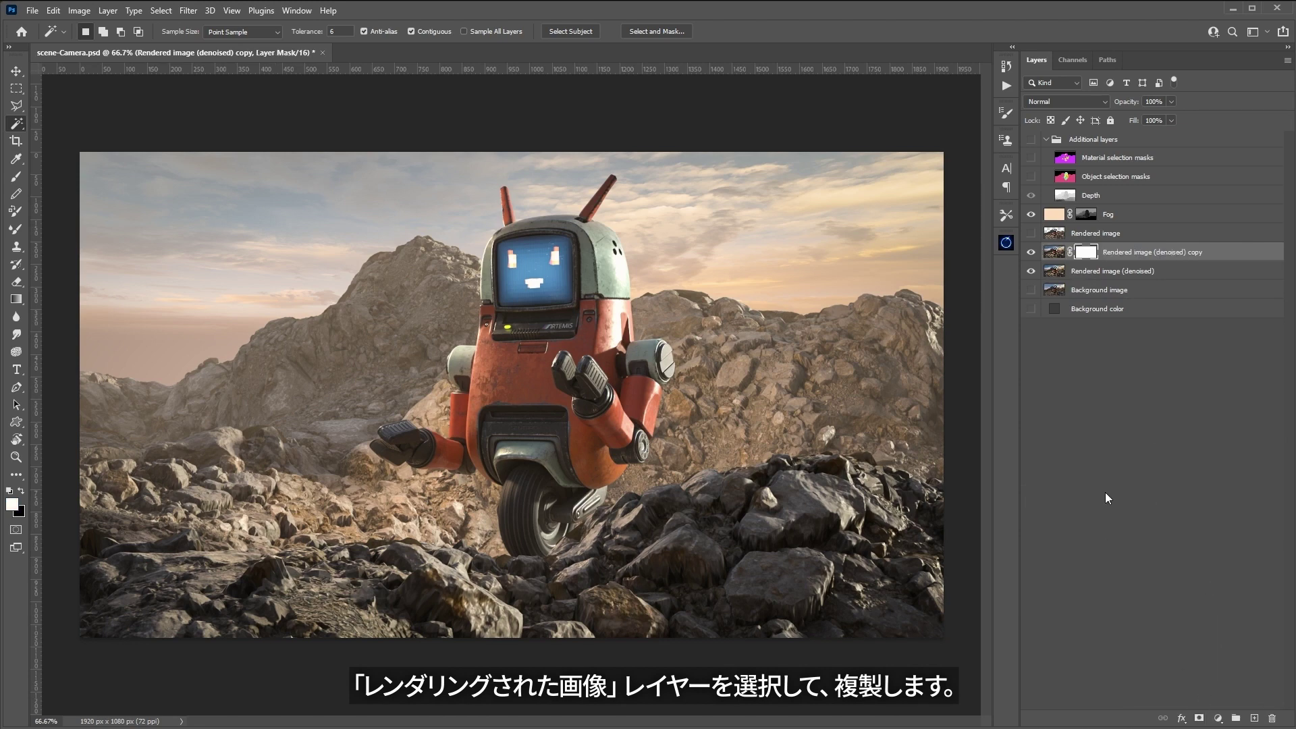
Copy the whole Depth layer into the layer mask of the Rendered image (denoised) copy and deselect.
{"action": "left_click", "coordinate": [1111, 196]}
{"action": "key", "text": "ctrl+a"}
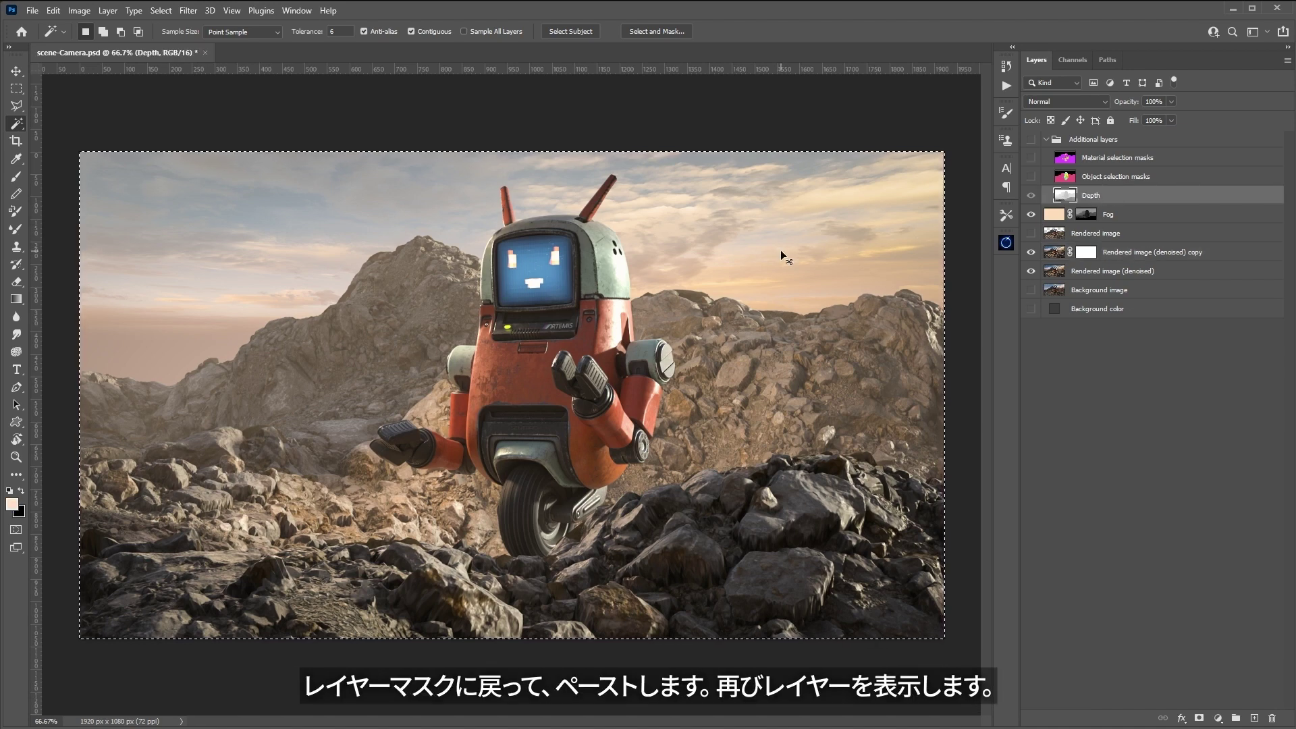
{"action": "left_click", "coordinate": [1084, 252], "text": "alt"}
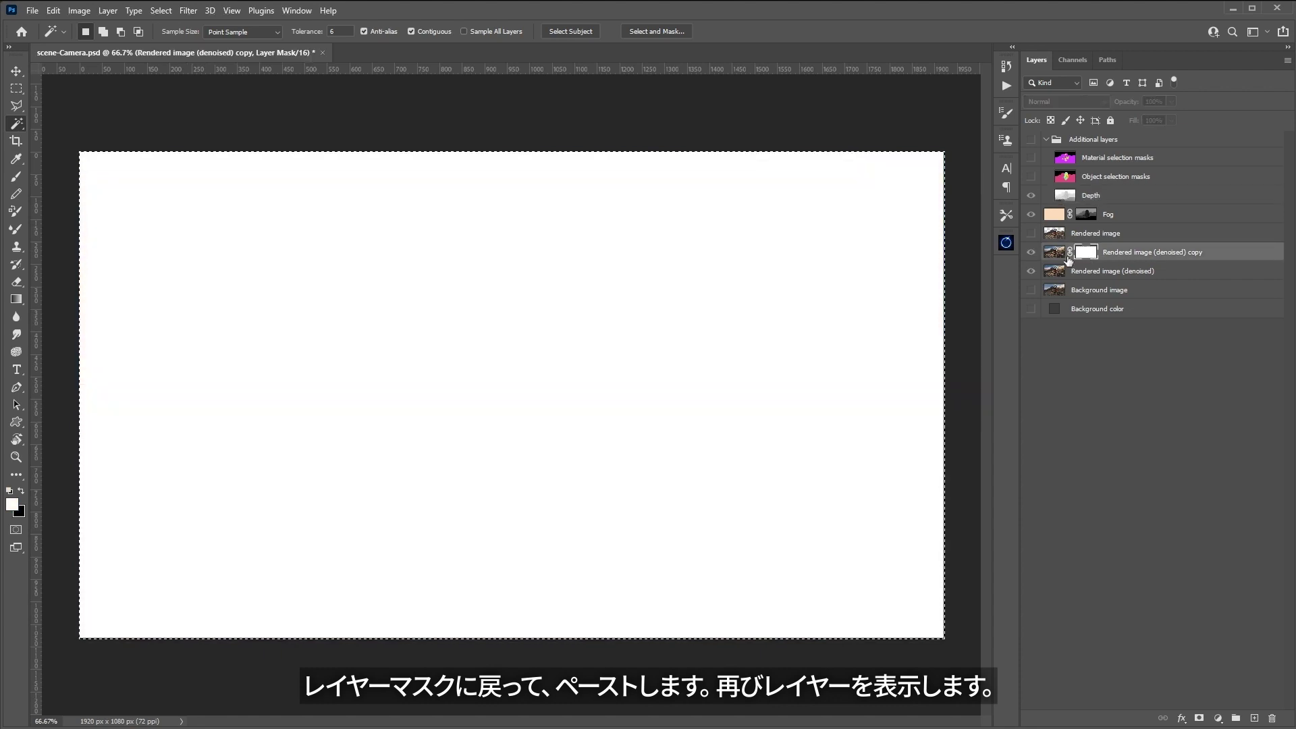
{"action": "key", "text": "ctrl+v"}
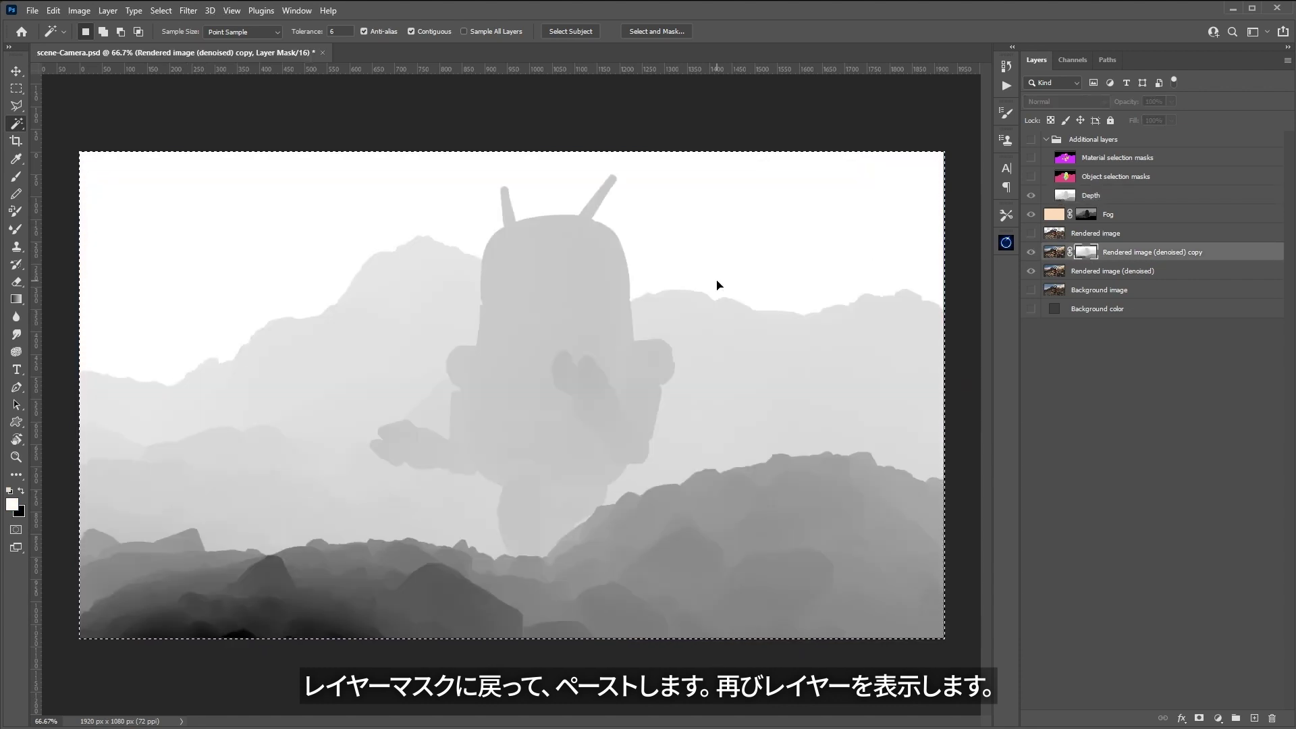
{"action": "key", "text": "ctrl+d"}
Return to the image of the Rendered image (denoised) copy layer and disable its layer mask.
{"action": "left_click", "coordinate": [1053, 252]}
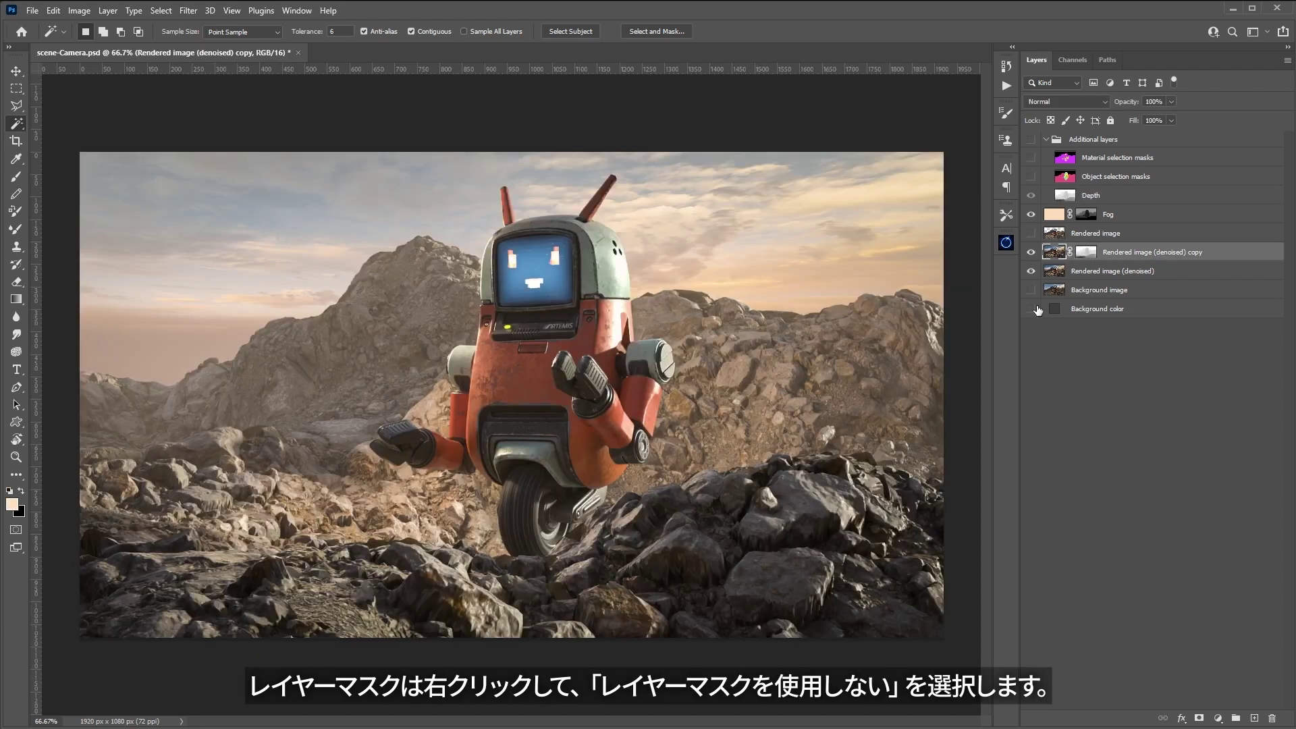
{"action": "right_click", "coordinate": [1089, 255]}
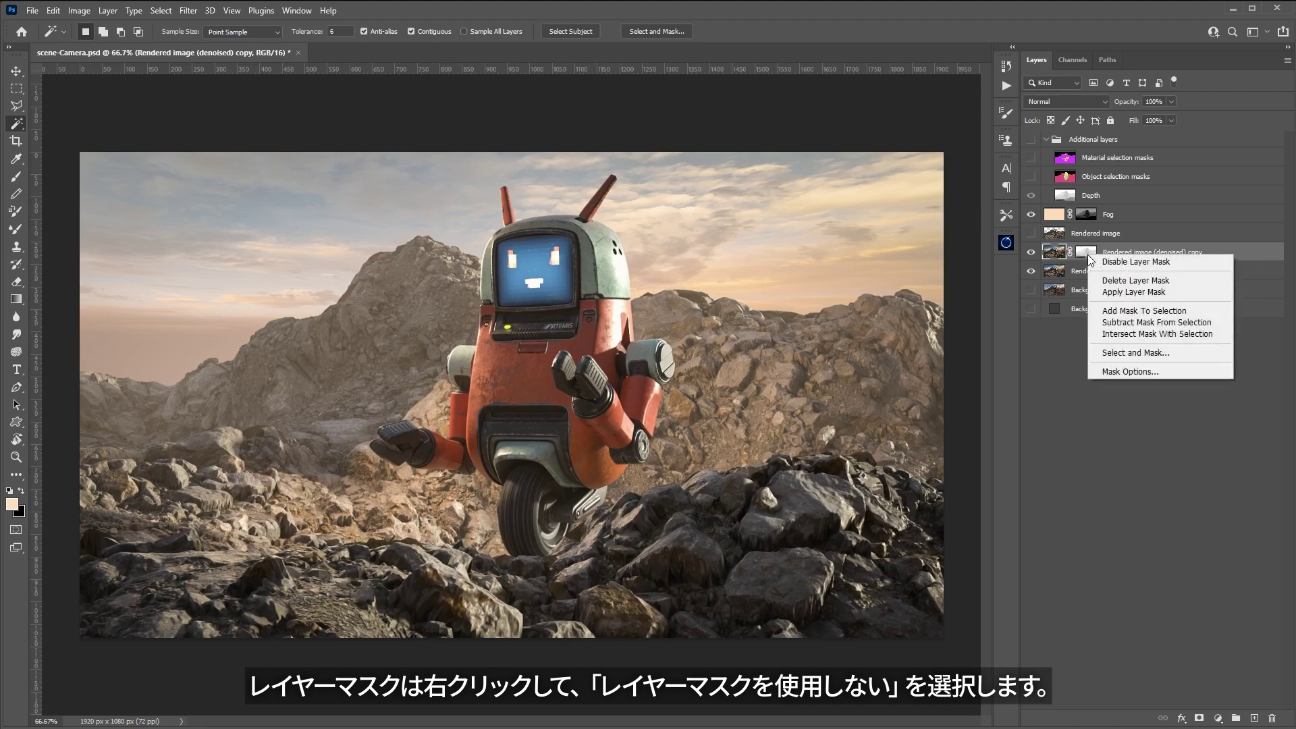
{"action": "left_click", "coordinate": [1123, 266]}
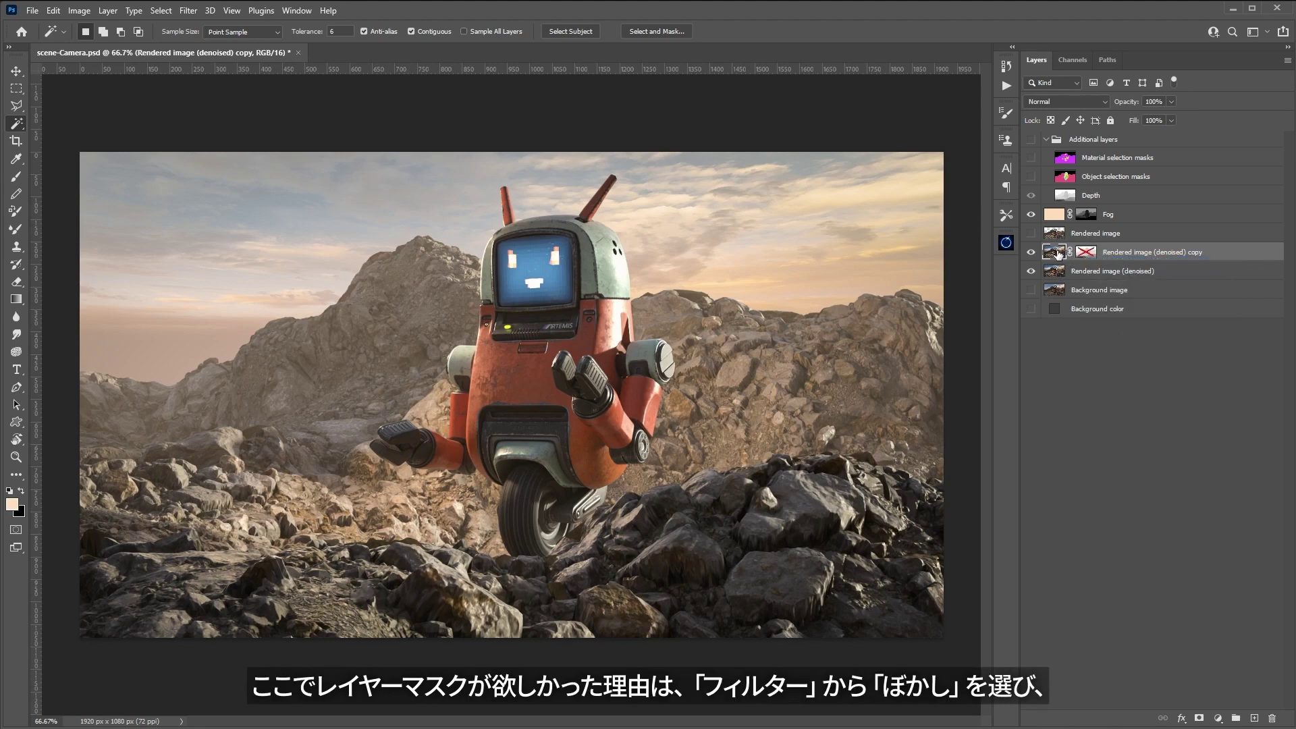
Start a Lens Blur on the denoised copy with the layer mask as depth map source and set the focal point on the robot's body.
{"action": "left_click", "coordinate": [189, 11]}
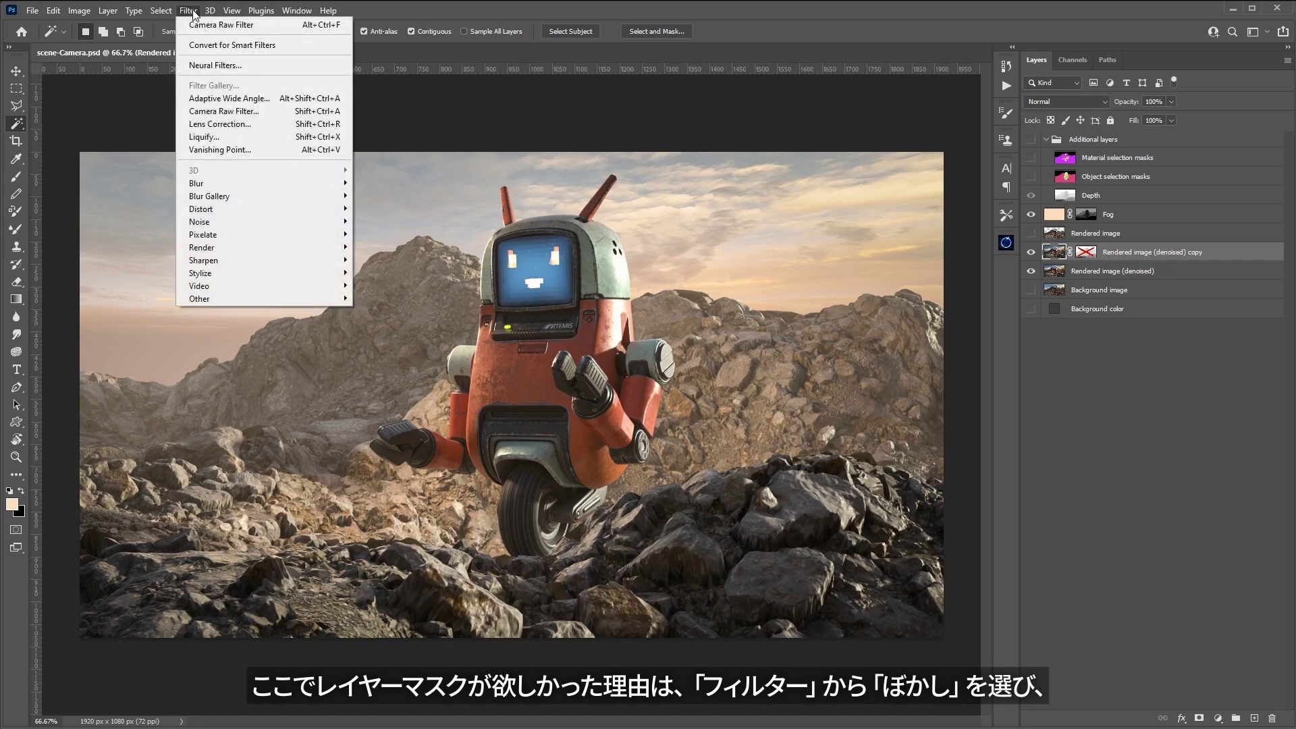
{"action": "mouse_move", "coordinate": [246, 185]}
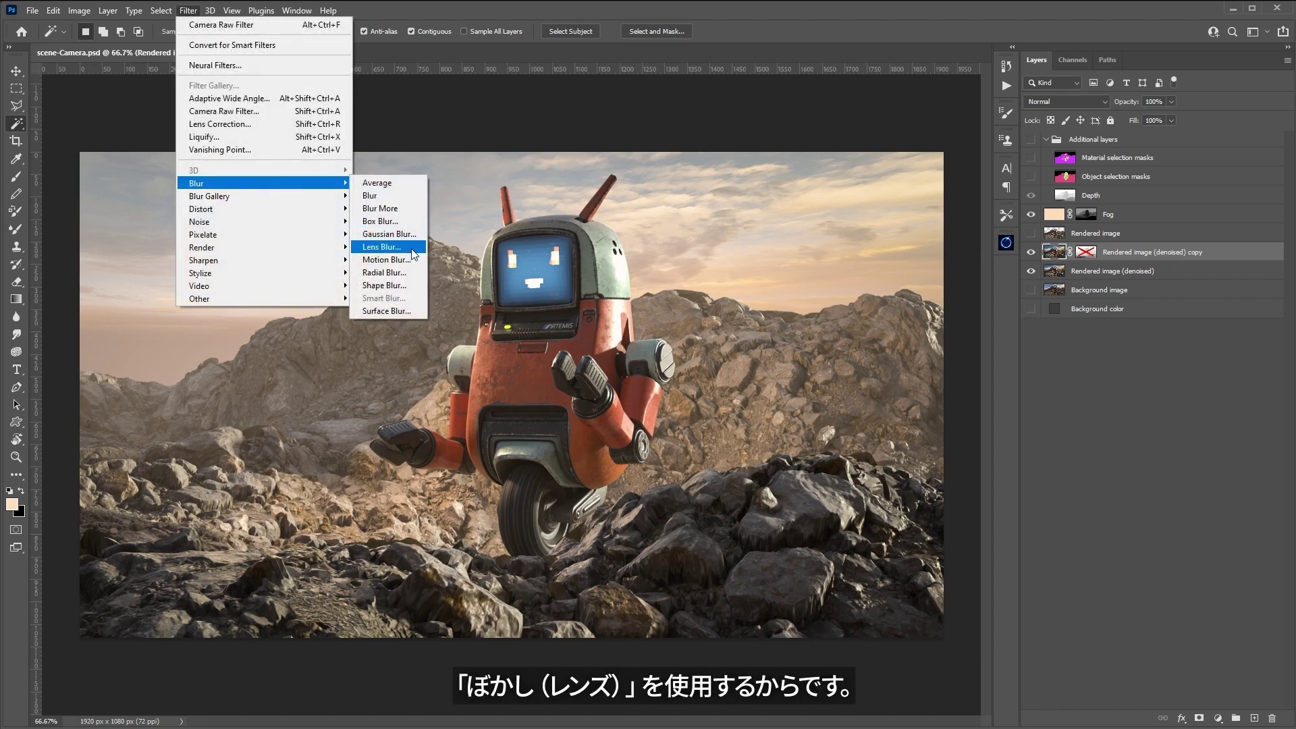
{"action": "left_click", "coordinate": [382, 247]}
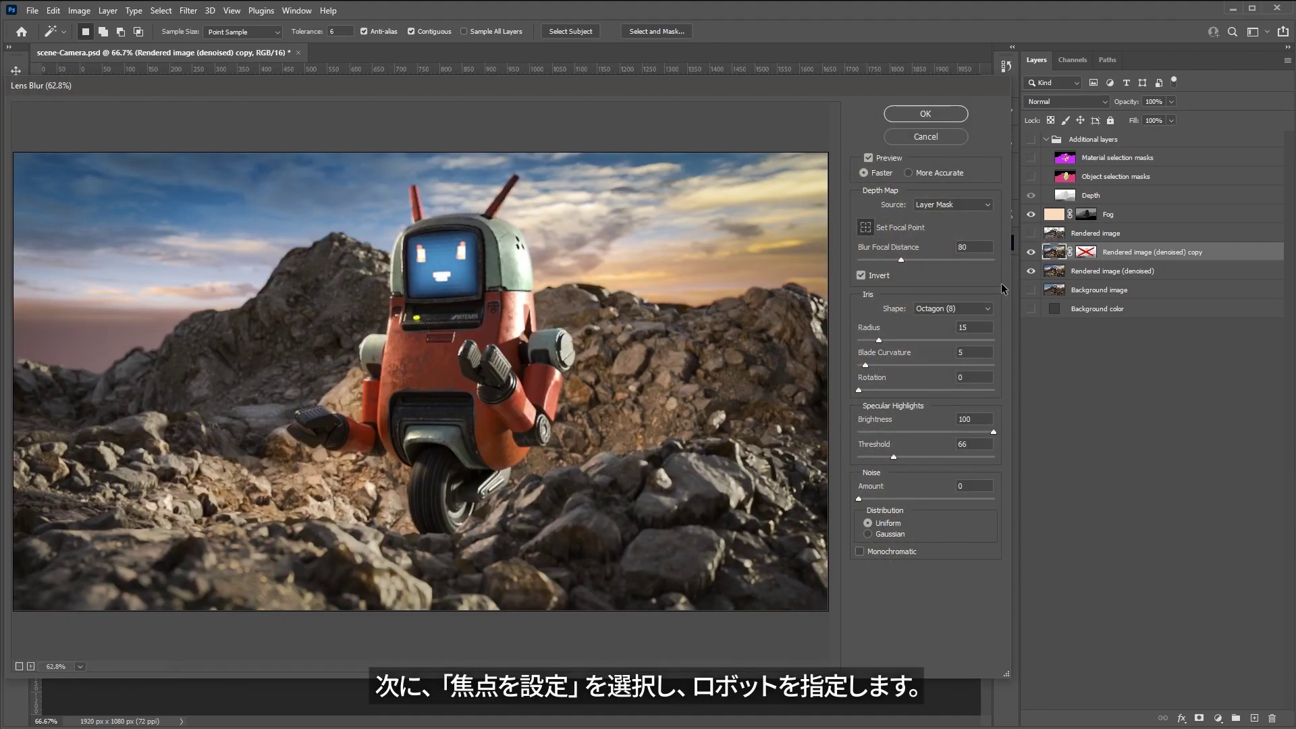
{"action": "left_click", "coordinate": [864, 229]}
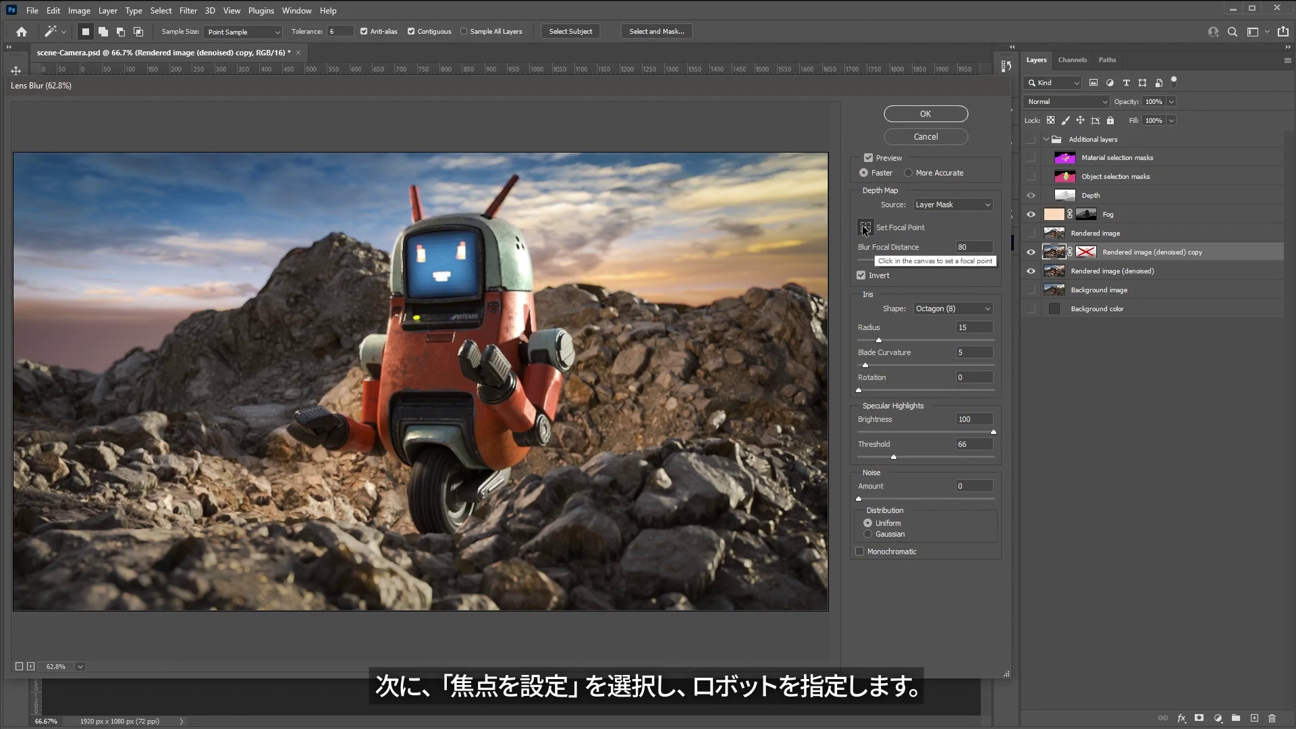
{"action": "left_click", "coordinate": [459, 348]}
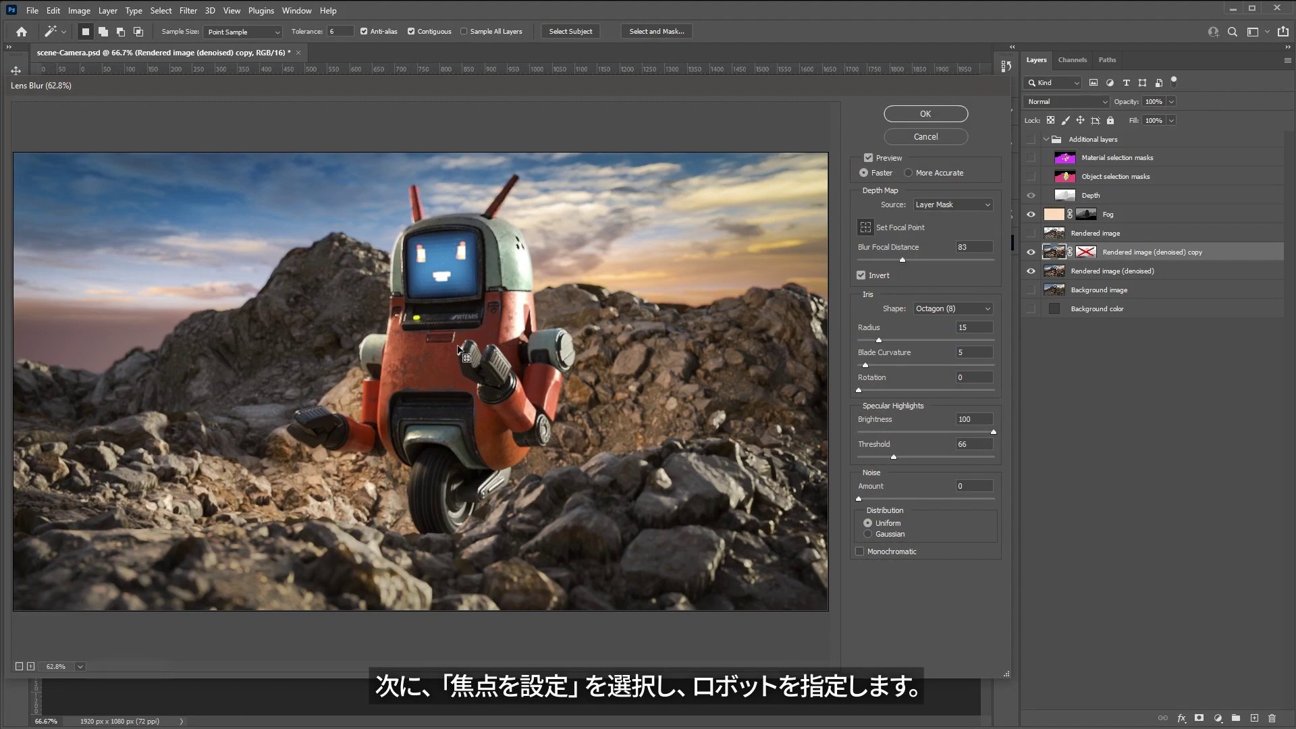
Apply the Lens Blur with More Accurate preview, focal distance 71, Pentagon (5) iris, radius 39 and threshold 88.
{"action": "left_click_drag", "start_coordinate": [879, 340], "coordinate": [916, 344]}
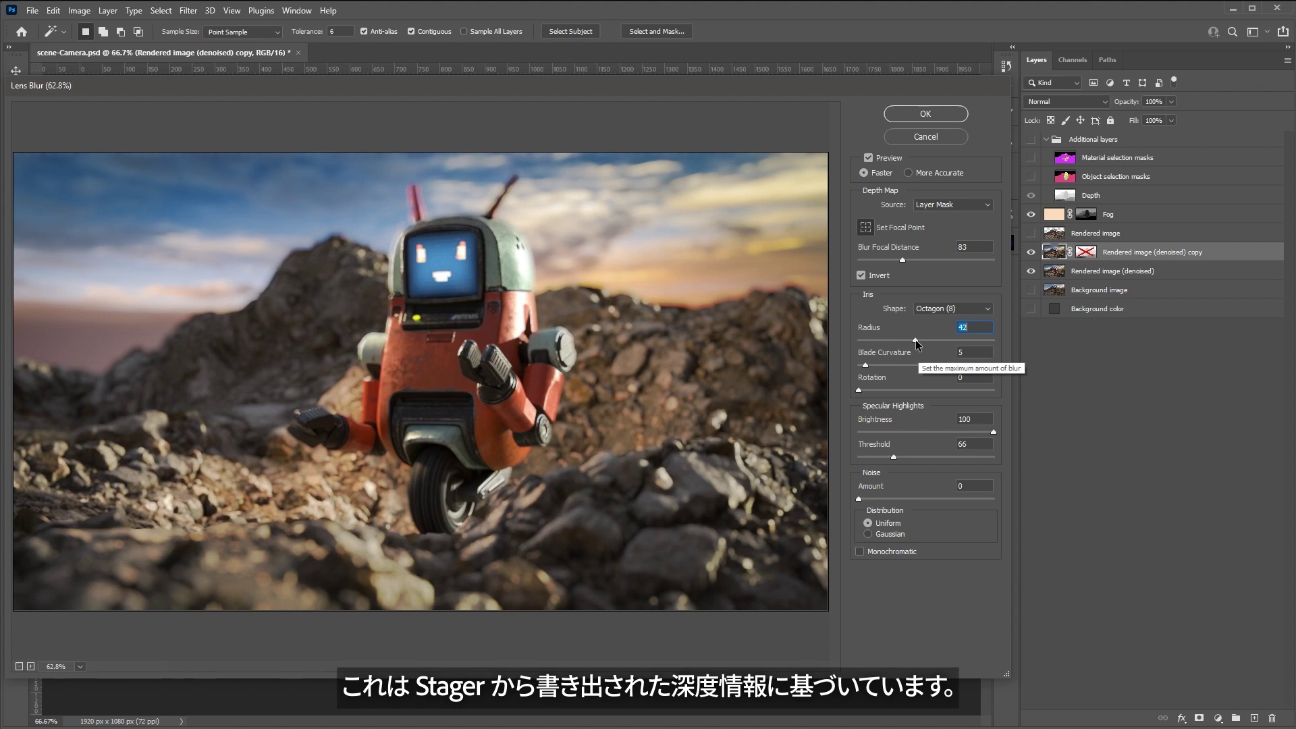
{"action": "left_click_drag", "start_coordinate": [915, 339], "coordinate": [914, 339]}
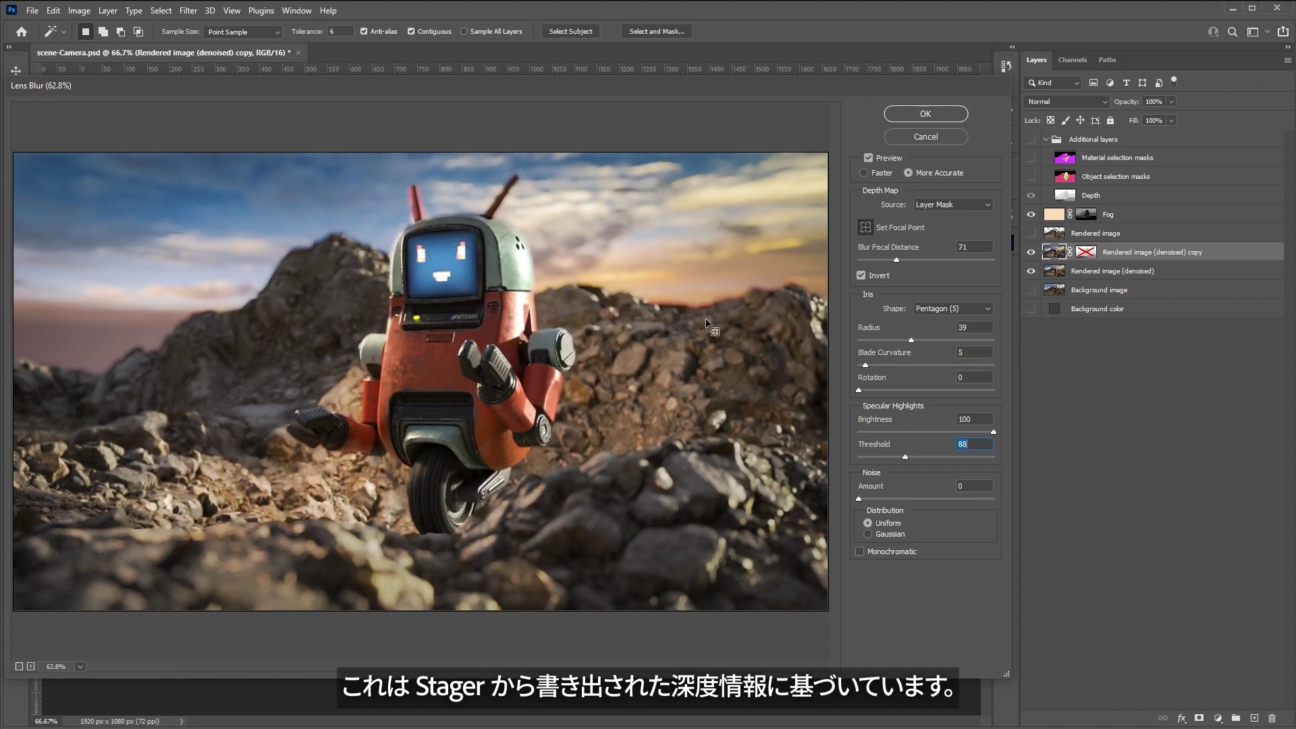
{"action": "left_click", "coordinate": [925, 114]}
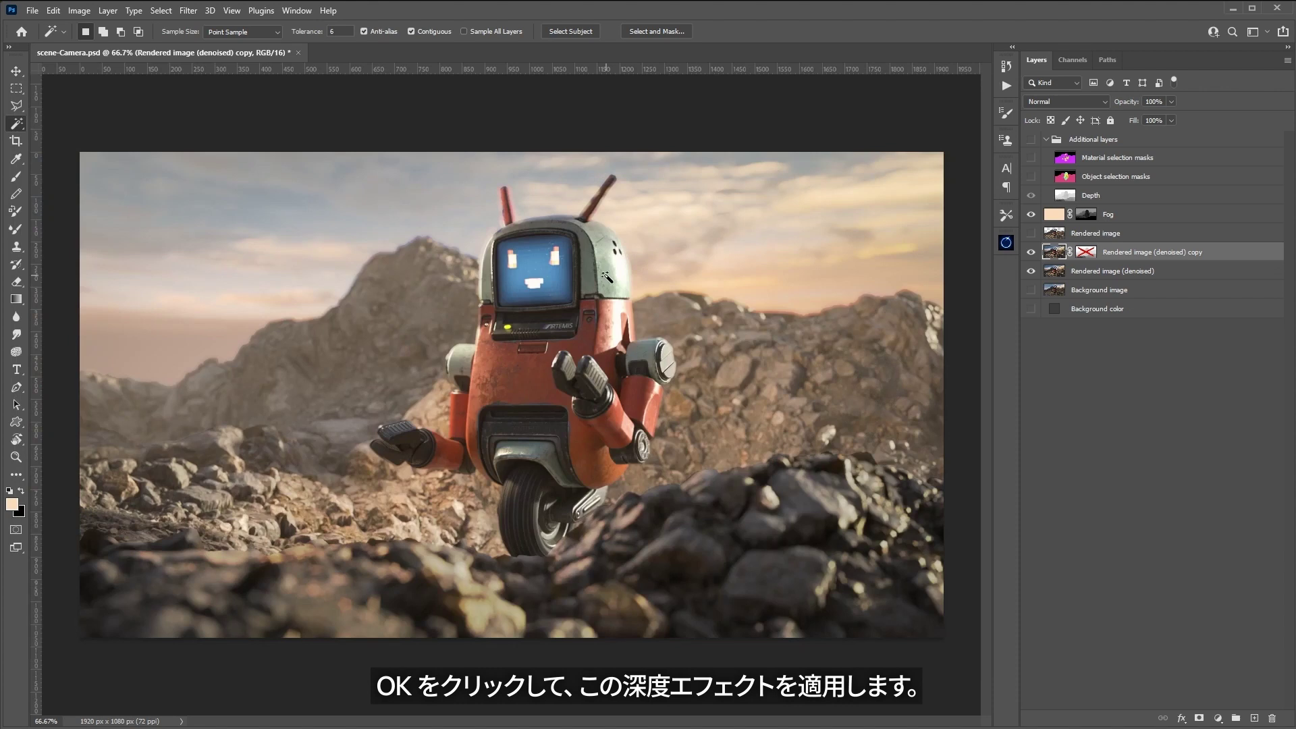
Lower the Fog layer's opacity to 45%.
{"action": "left_click", "coordinate": [1050, 215]}
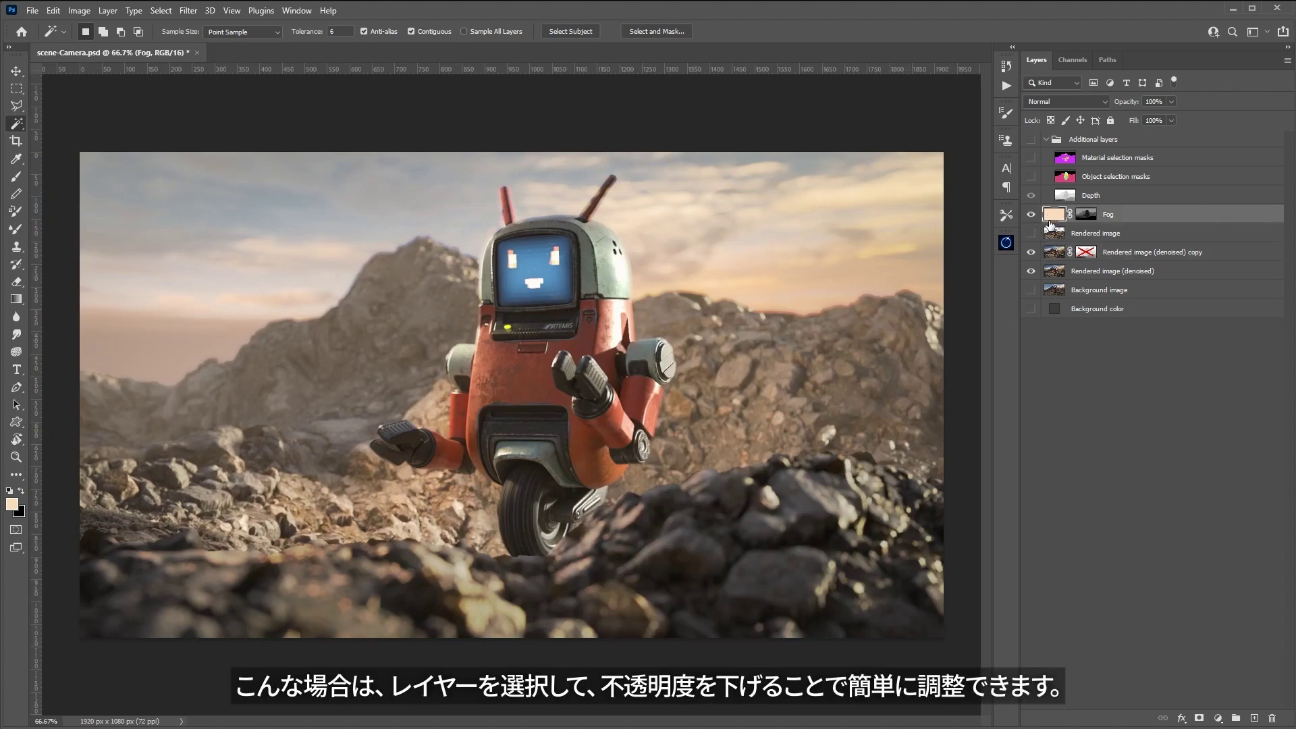
{"action": "left_click", "coordinate": [1171, 103]}
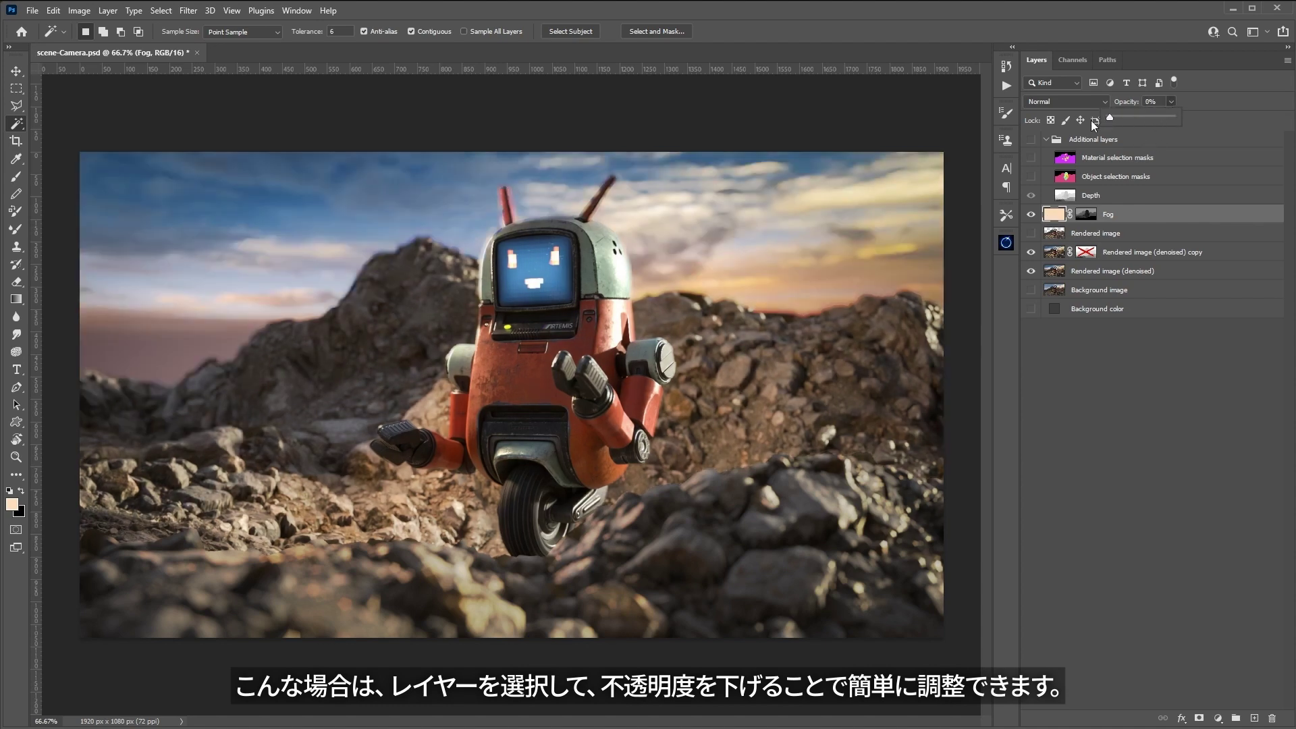
{"action": "left_click_drag", "start_coordinate": [1114, 129], "coordinate": [1133, 134]}
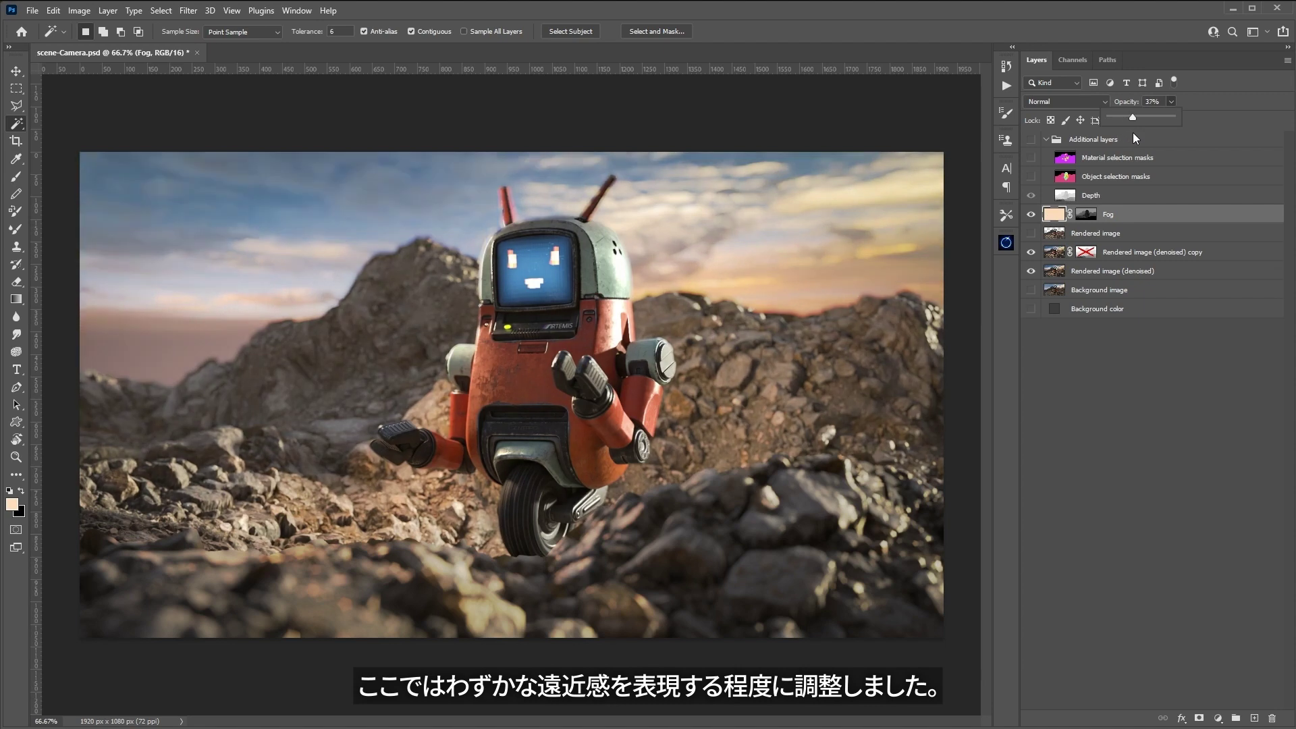
{"action": "left_click", "coordinate": [1132, 452]}
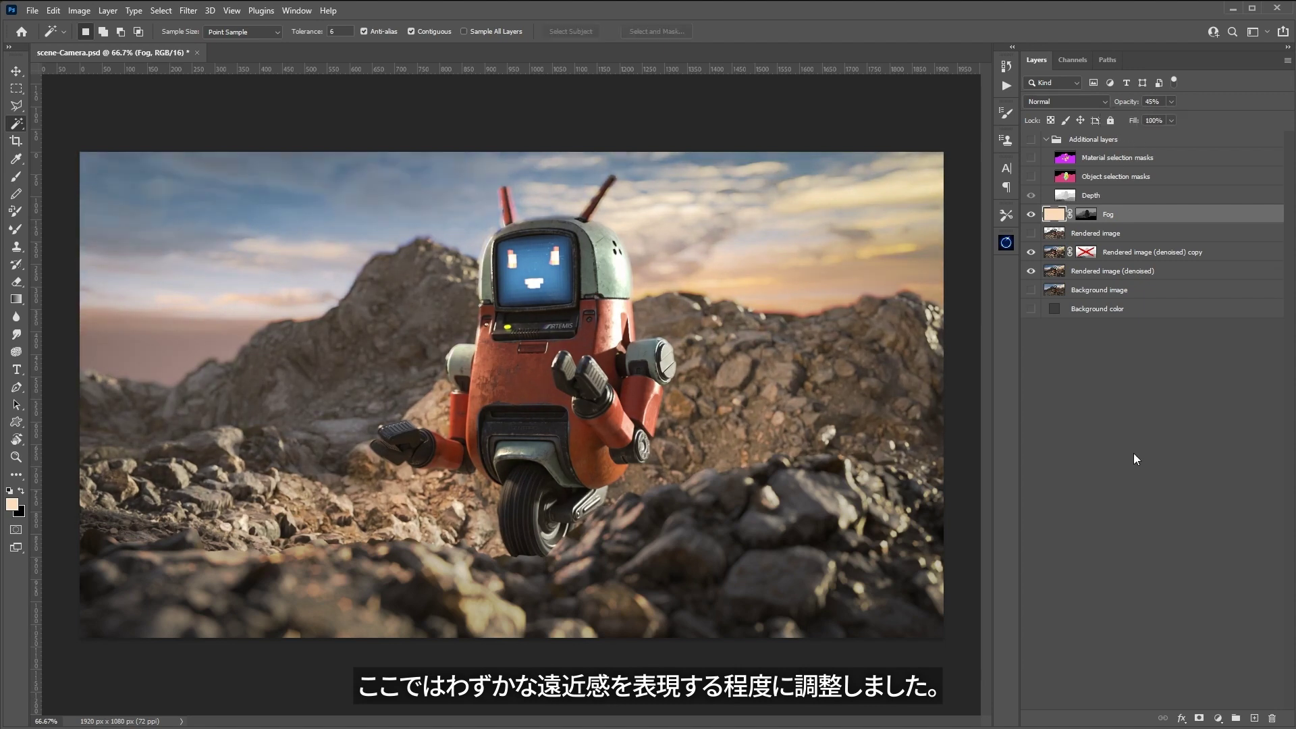